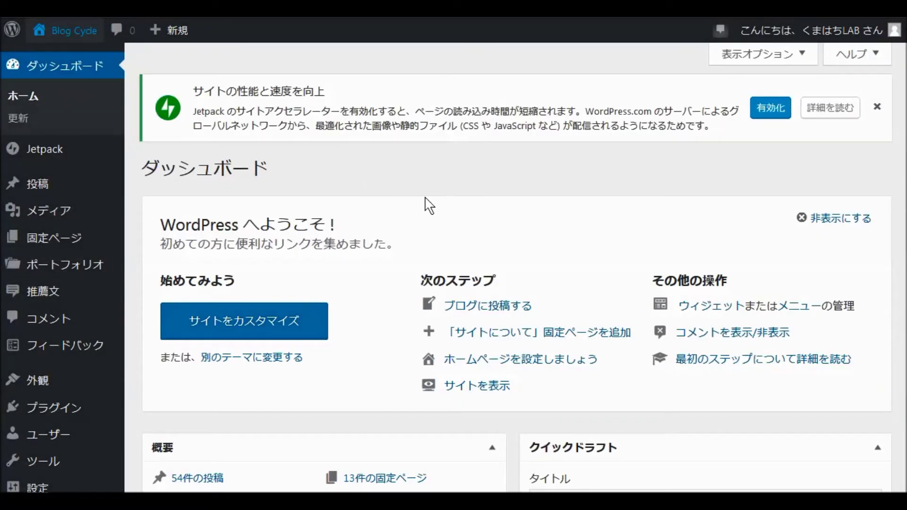
# Open the page for adding a new theme and list the latest (最新) themes.
pyautogui.scroll(-5, 336, 223)
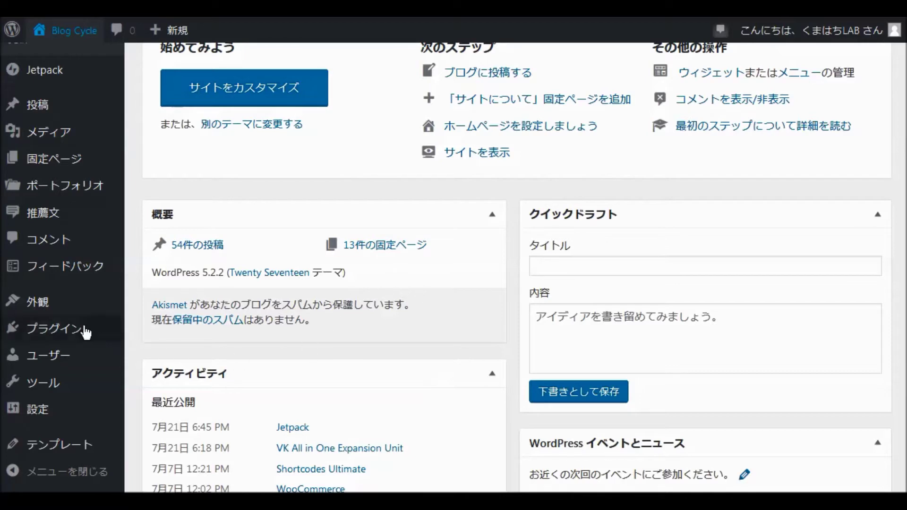
pyautogui.moveTo(37, 308)
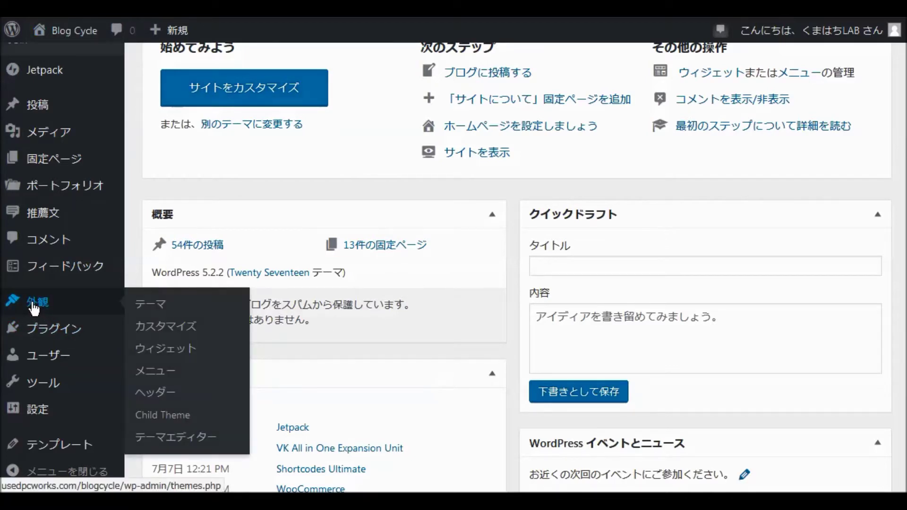
pyautogui.click(34, 308)
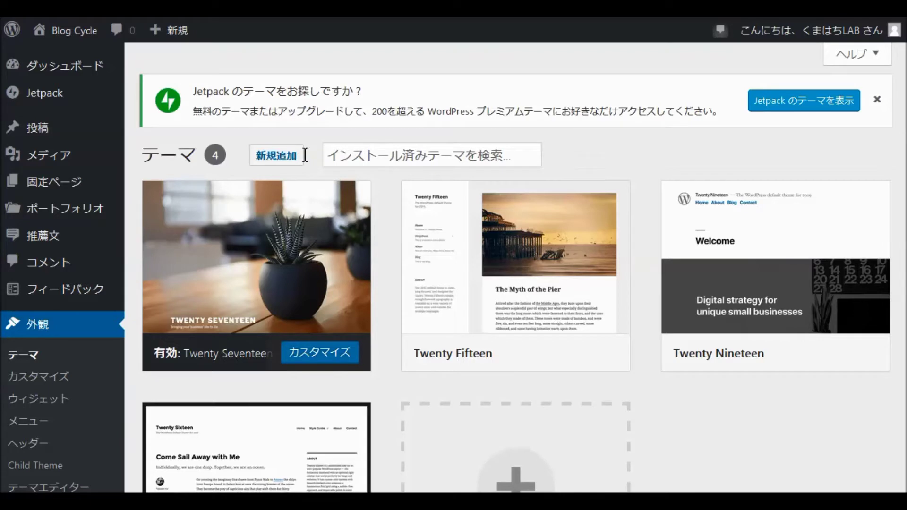
pyautogui.click(273, 159)
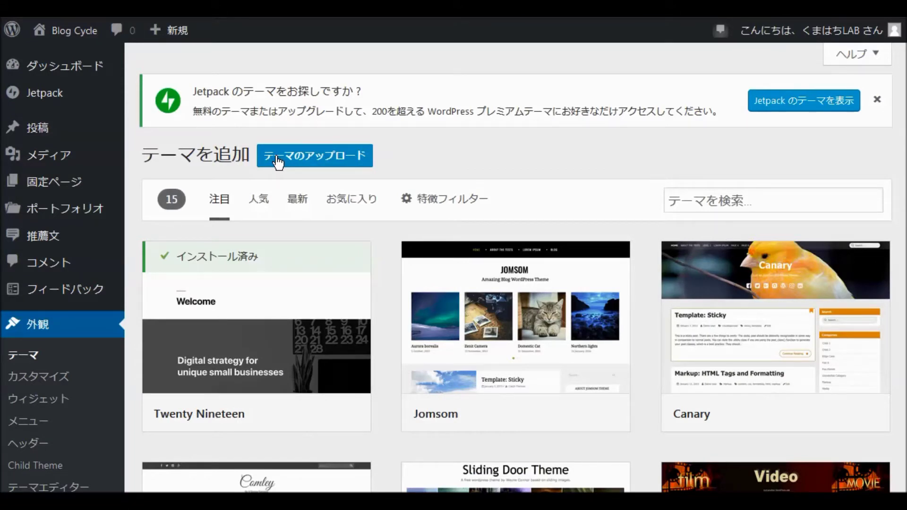
pyautogui.click(218, 198)
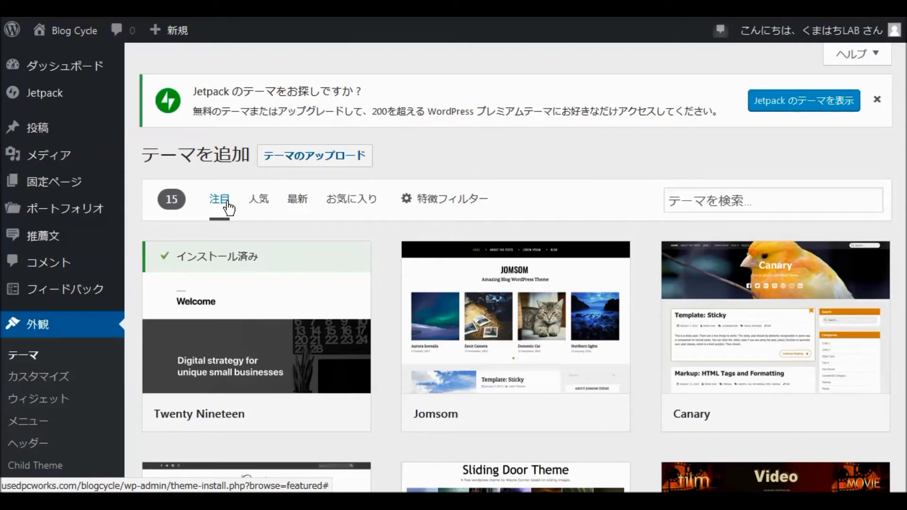
pyautogui.click(298, 207)
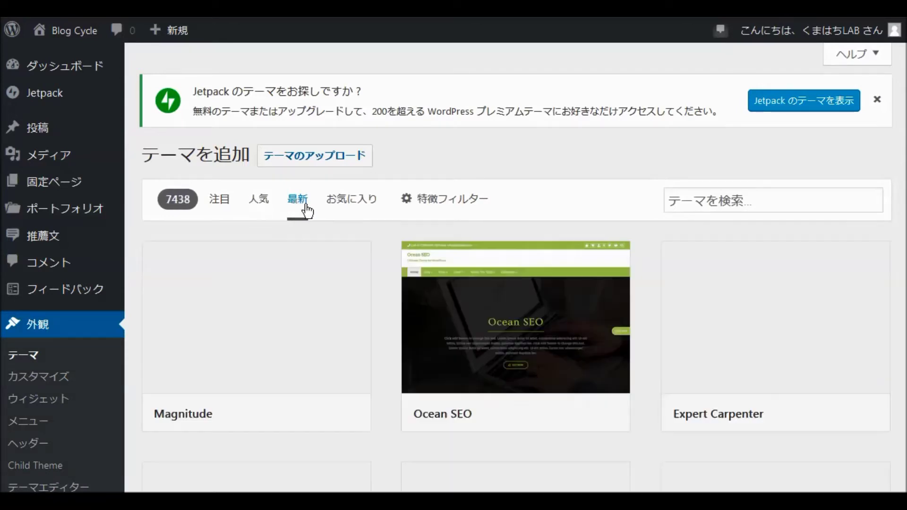
# Find the Blog Cycle theme among the latest themes, install it and activate it.
pyautogui.moveTo(461, 255)
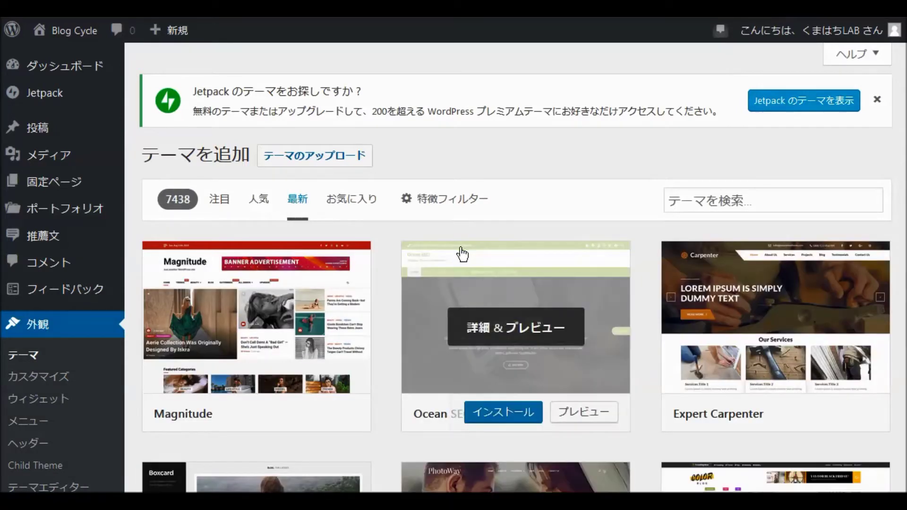
pyautogui.scroll(-3, 462, 256)
pyautogui.scroll(-5, 402, 276)
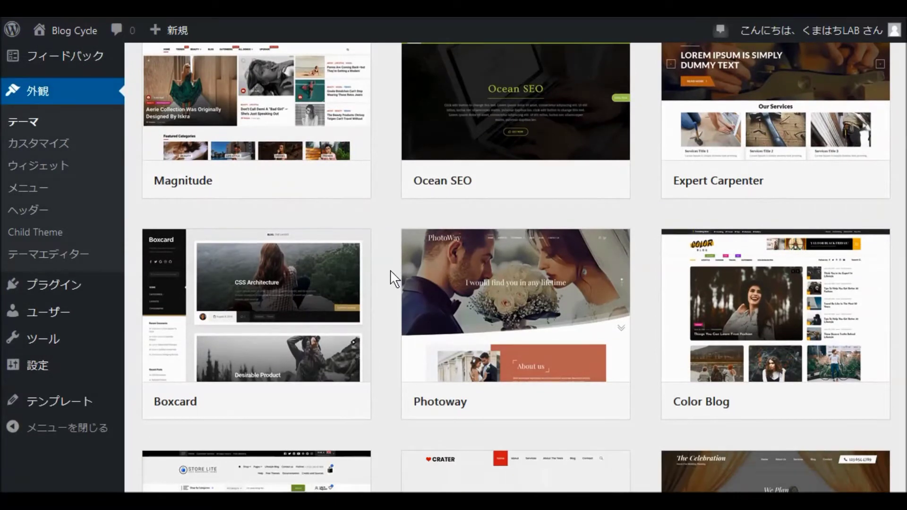
pyautogui.scroll(-7, 393, 278)
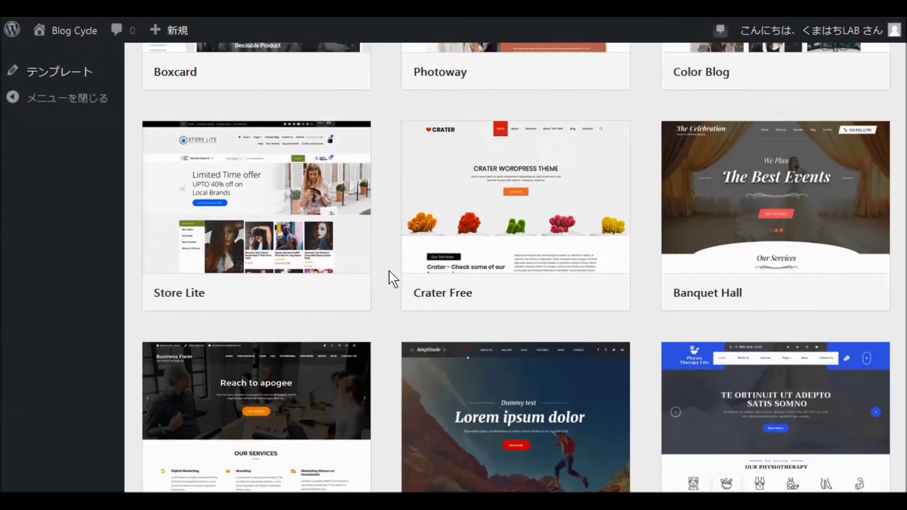
pyautogui.scroll(-1, 393, 279)
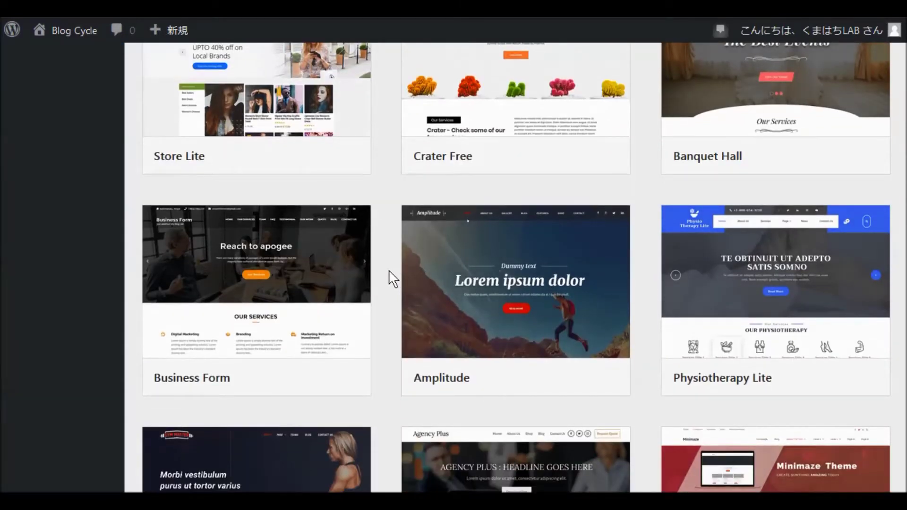
pyautogui.scroll(-5, 393, 278)
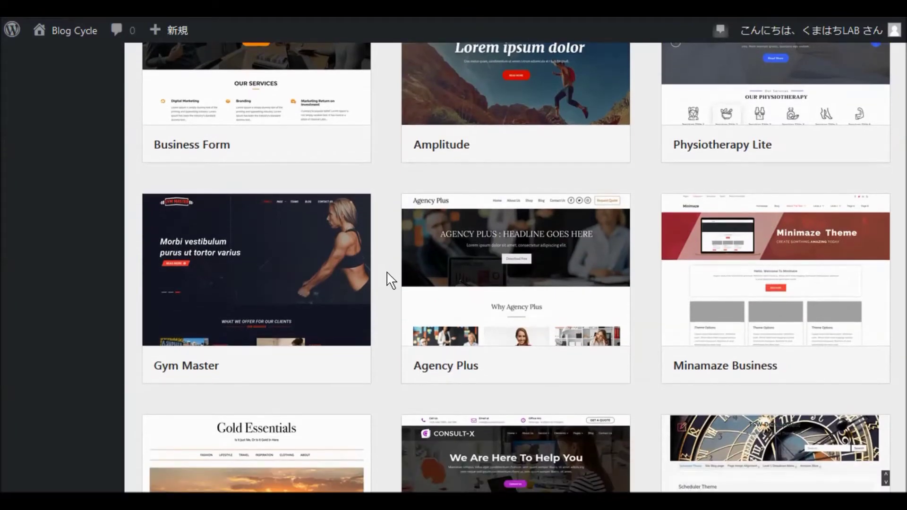
pyautogui.scroll(-5, 390, 280)
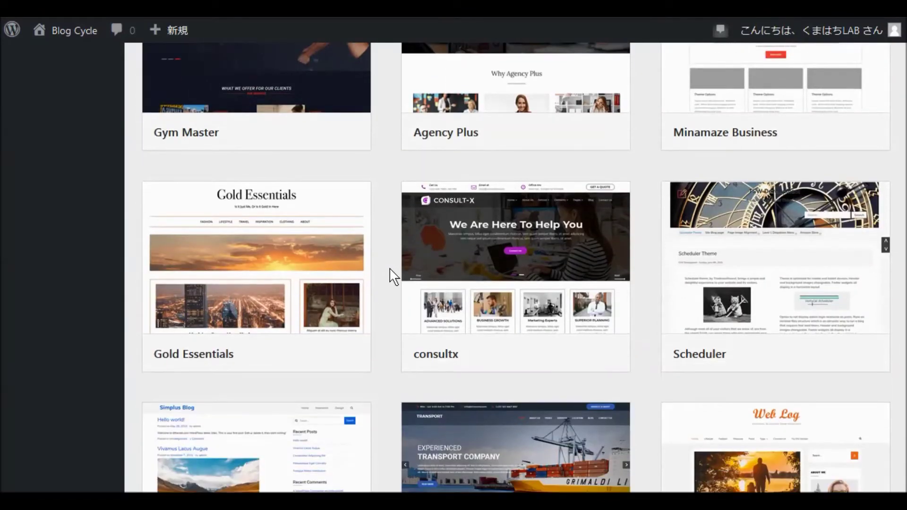
pyautogui.scroll(-5, 394, 278)
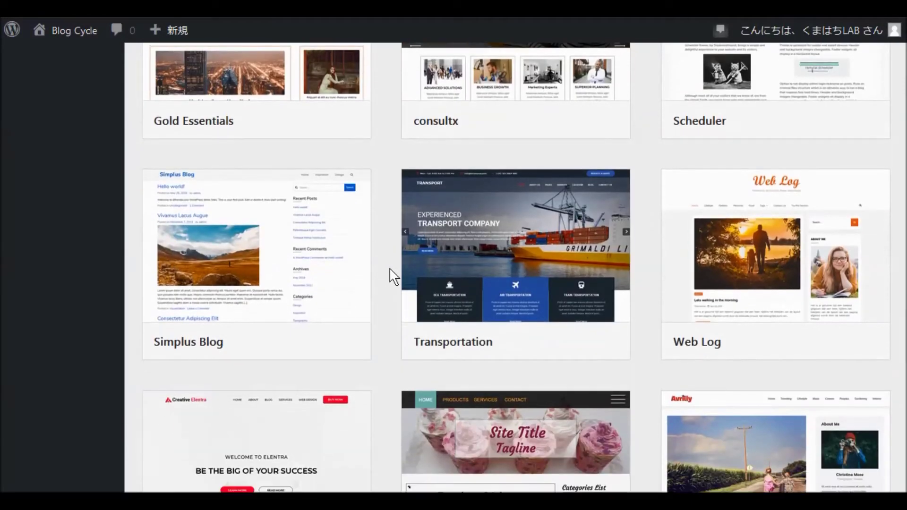
pyautogui.scroll(-5, 394, 277)
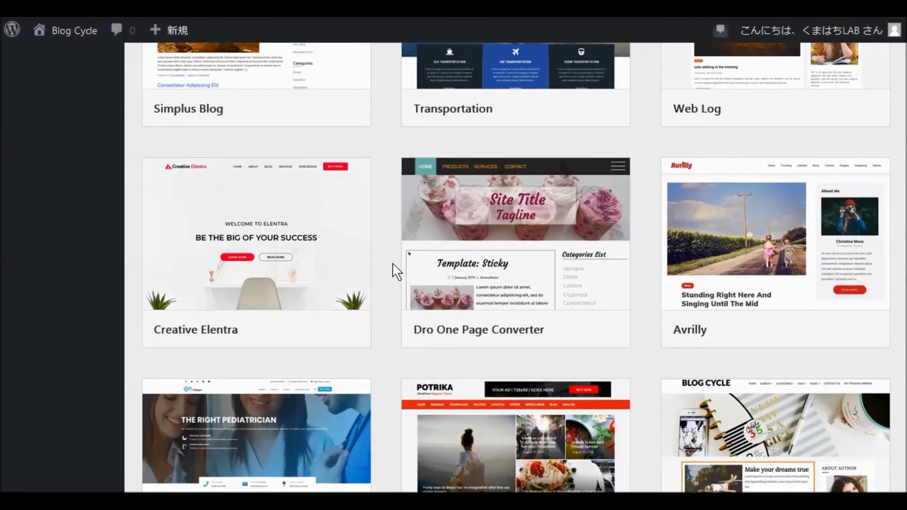
pyautogui.scroll(-3, 397, 273)
pyautogui.scroll(-3, 396, 270)
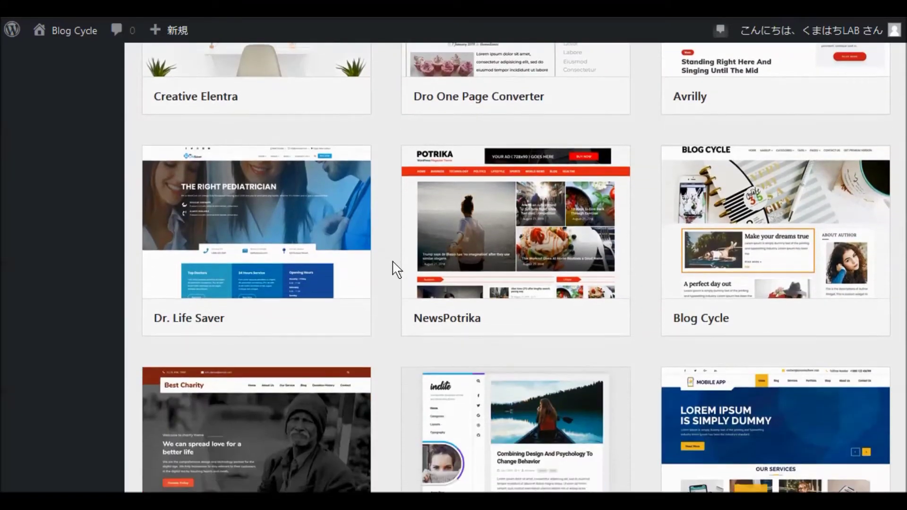
pyautogui.moveTo(725, 304)
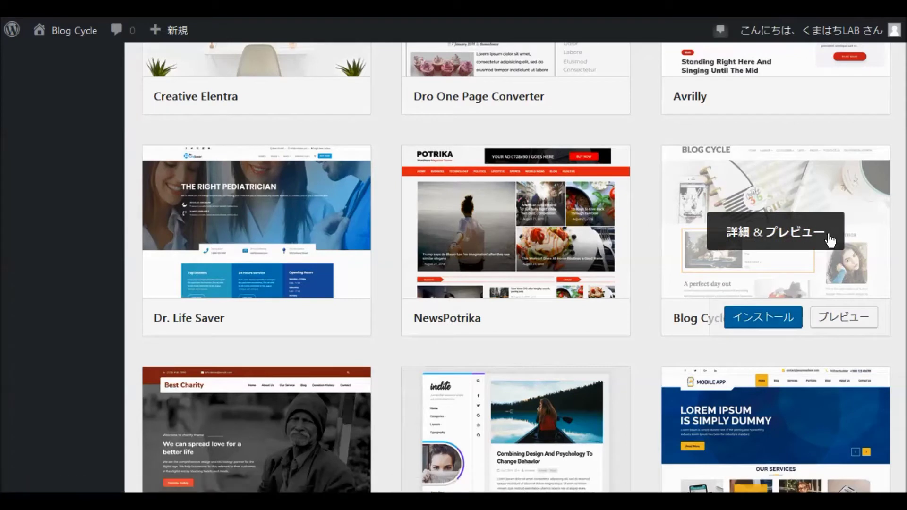
pyautogui.click(764, 320)
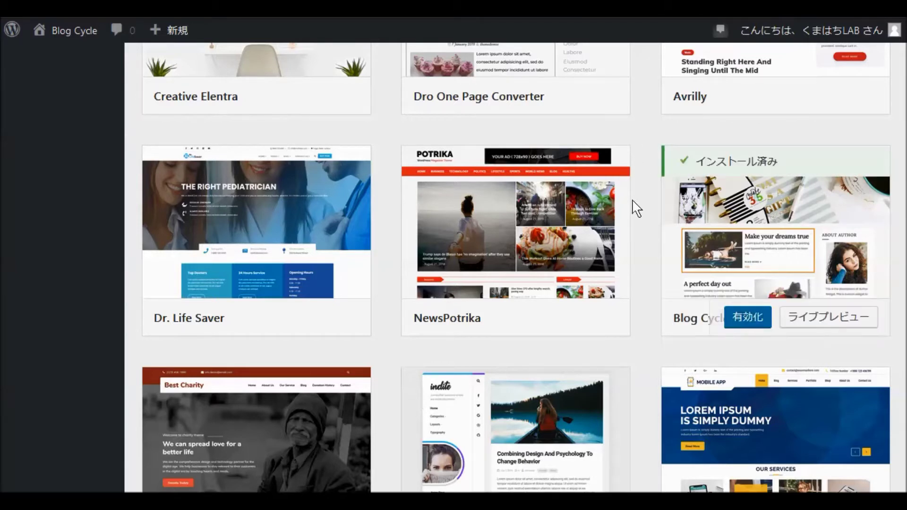
pyautogui.click(753, 323)
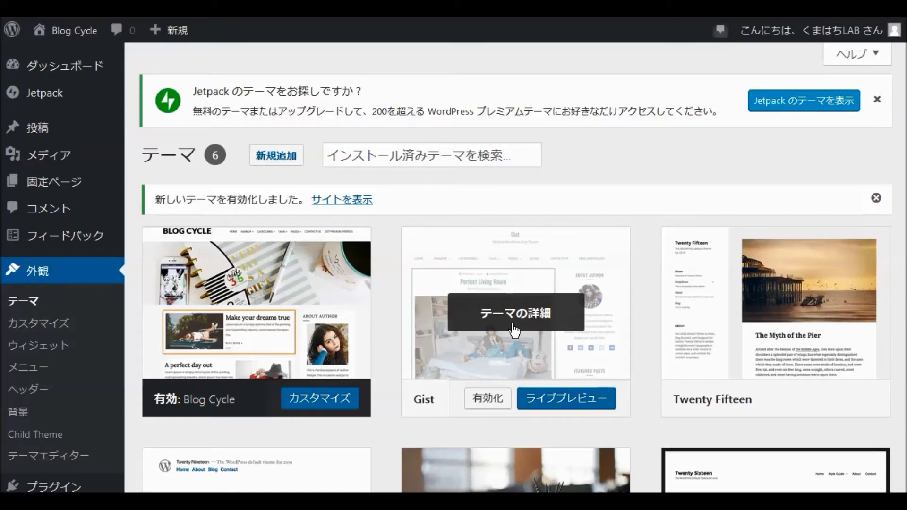
# Look over the installed themes, including Blog Cycle and Gist.
pyautogui.scroll(-3, 550, 317)
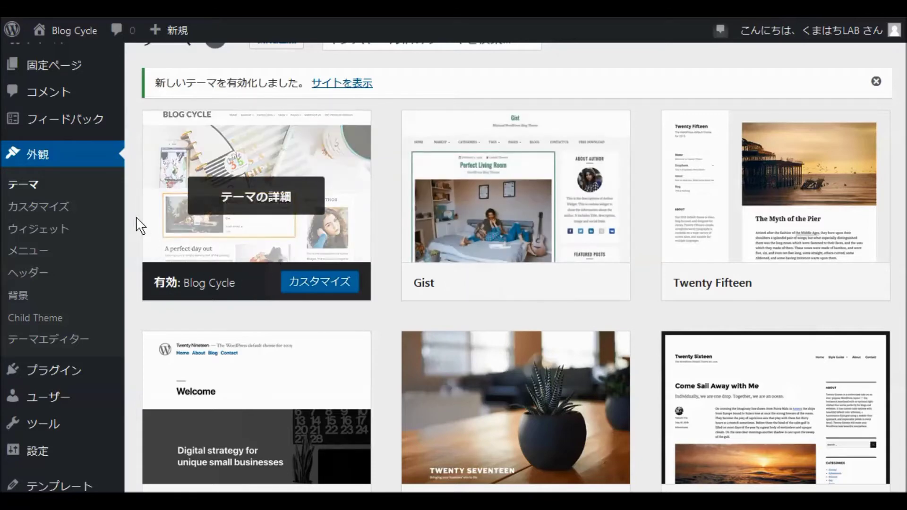
pyautogui.scroll(3, 331, 236)
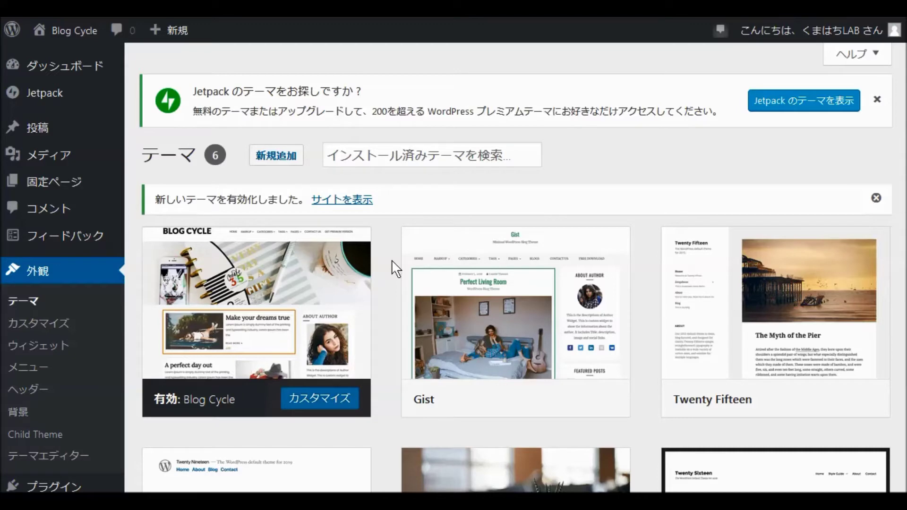
pyautogui.moveTo(358, 299)
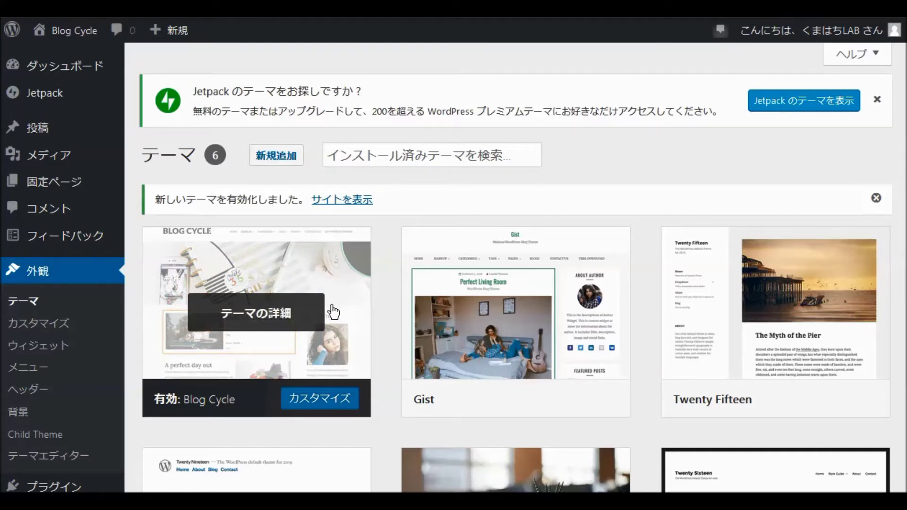
pyautogui.scroll(-5, 333, 312)
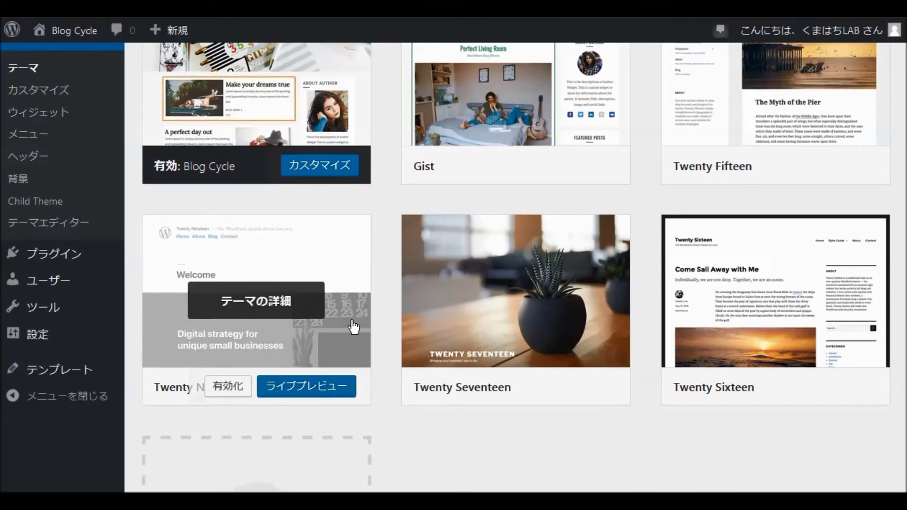
pyautogui.scroll(5, 353, 326)
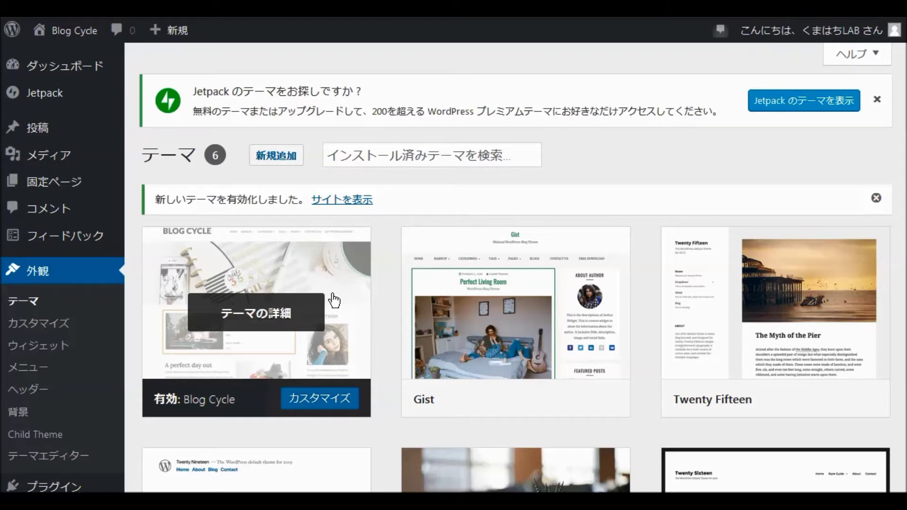
# Open the installed plugins list and review its entries, including One-Click Child Theme.
pyautogui.scroll(-3, 378, 288)
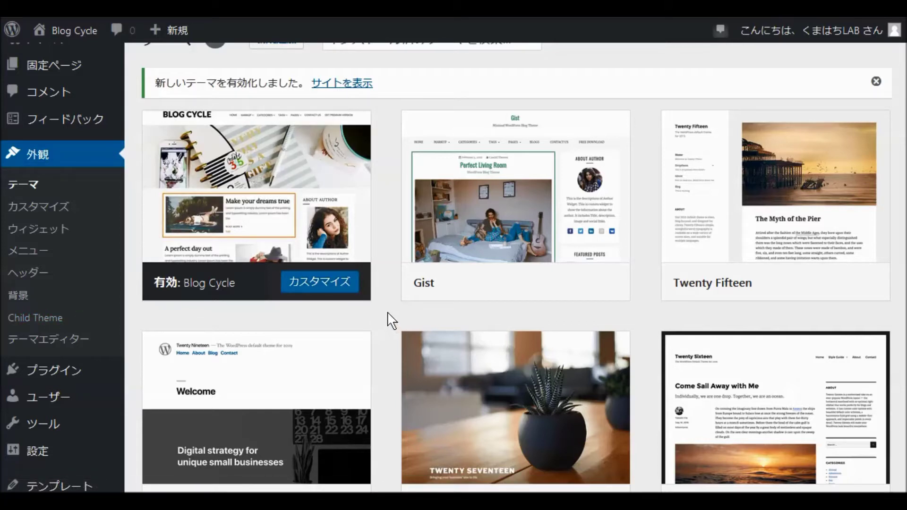
pyautogui.moveTo(53, 376)
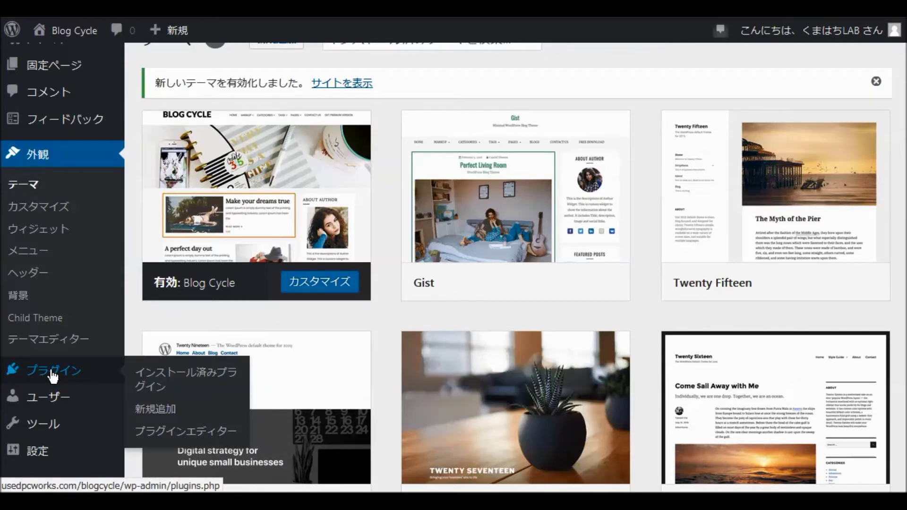
pyautogui.click(53, 376)
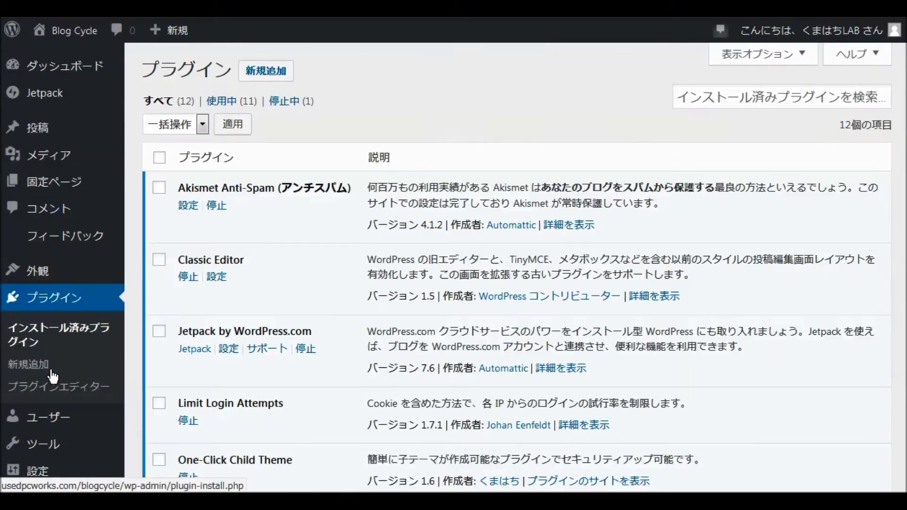
pyautogui.scroll(-1, 358, 323)
pyautogui.scroll(-7, 358, 324)
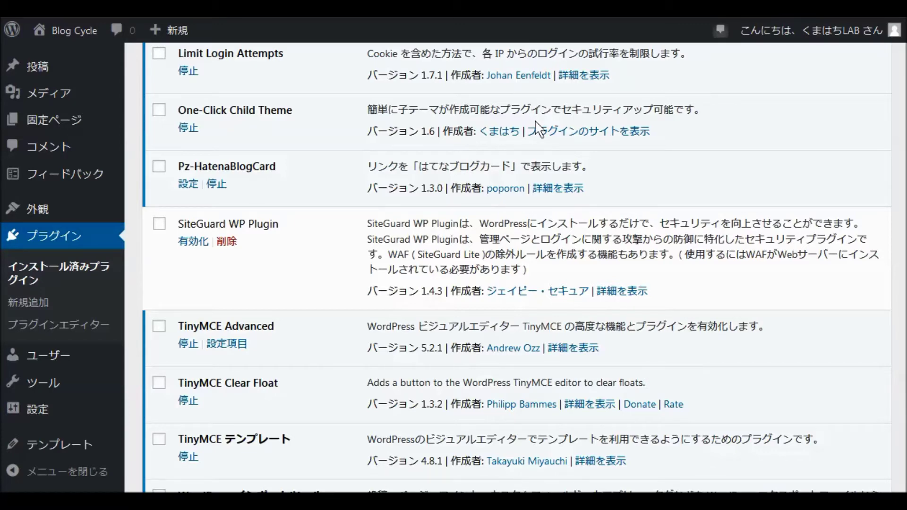
pyautogui.scroll(7, 432, 222)
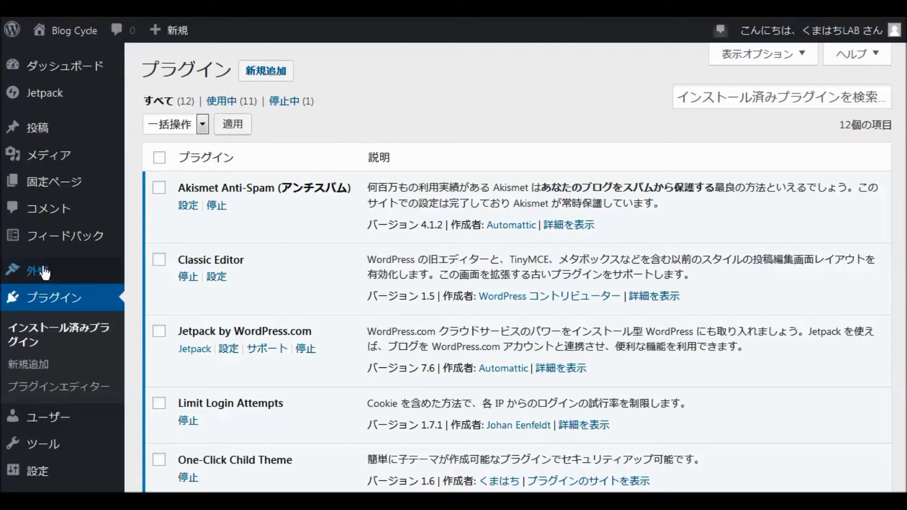
# Open the Child Theme page to check the child theme options for Blog Cycle.
pyautogui.moveTo(38, 279)
pyautogui.click(147, 269)
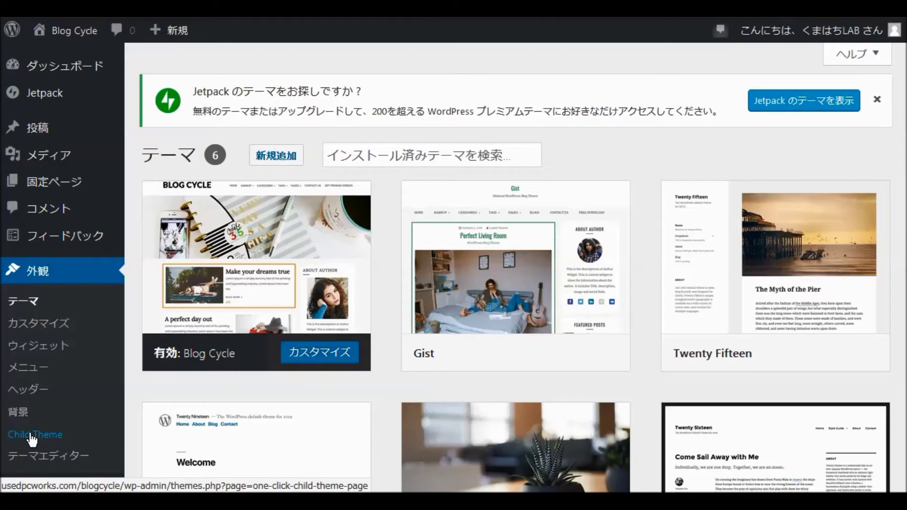
pyautogui.click(31, 434)
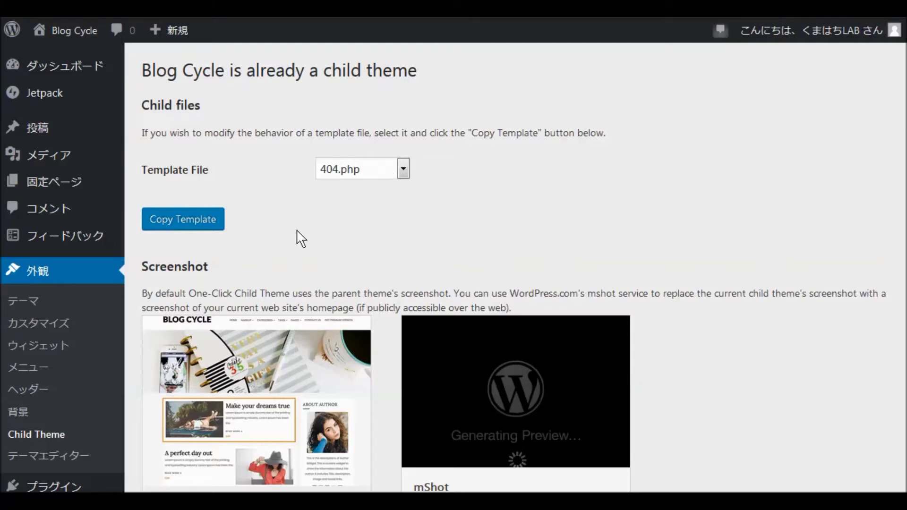
# Open the Blog Cycle theme customizer and go to its site identity settings (サイト基本情報).
pyautogui.click(34, 331)
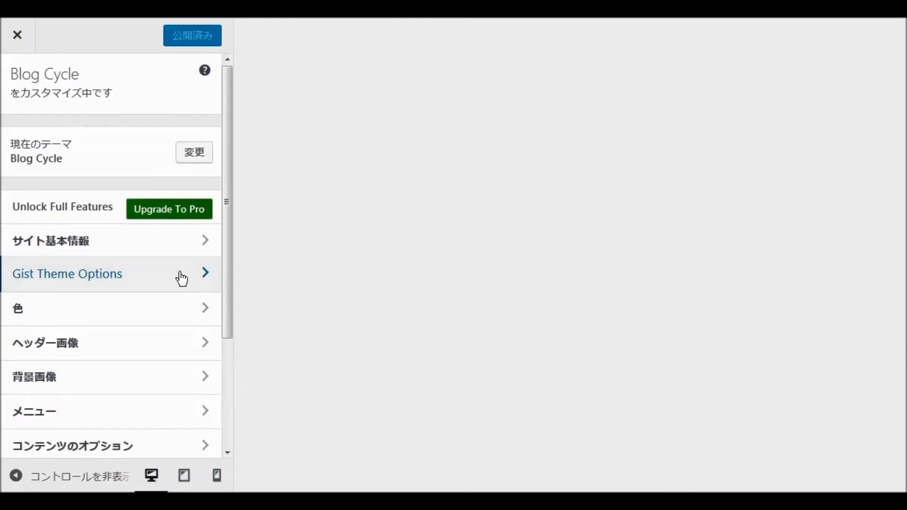
pyautogui.click(190, 276)
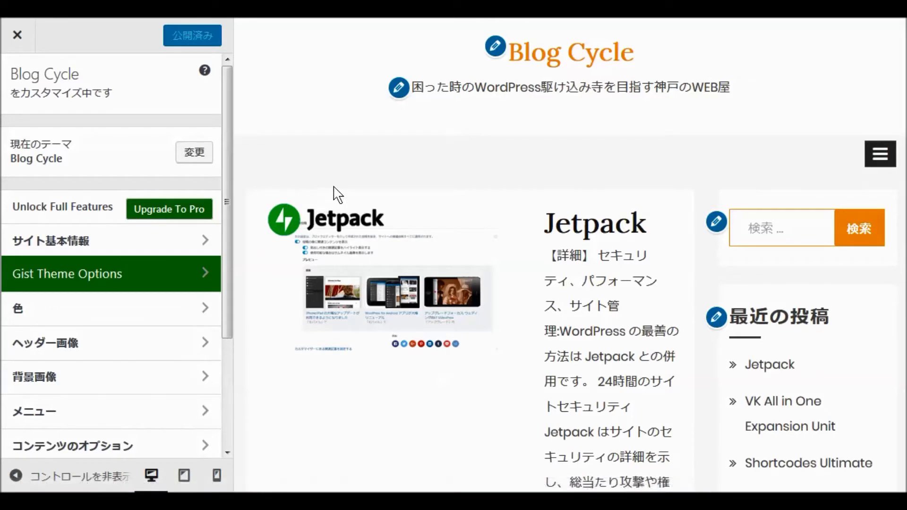
pyautogui.click(72, 243)
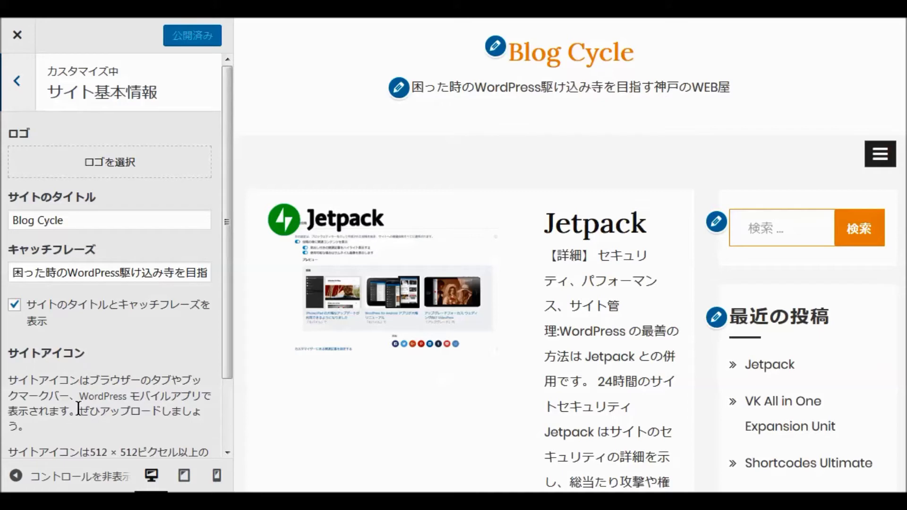
# Upload 908_logo-150.png from the 908 pictures folder and set it as the site logo without cropping.
pyautogui.click(128, 170)
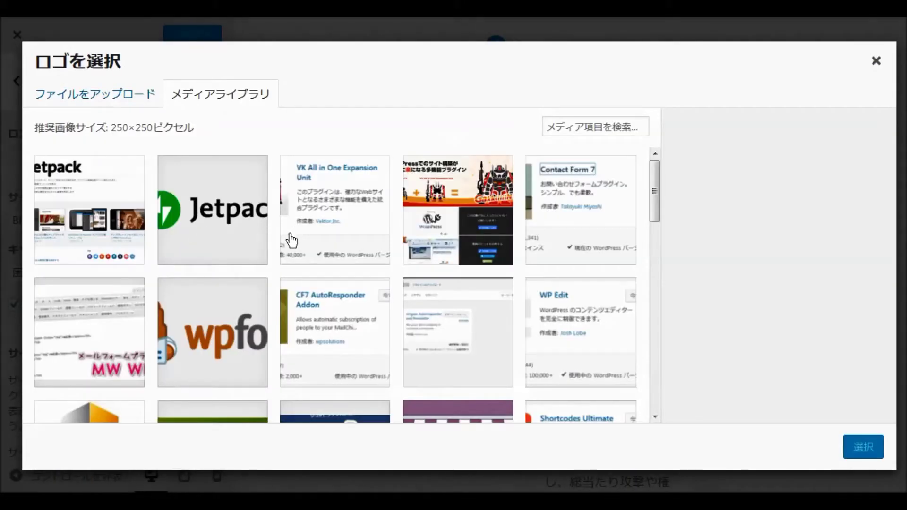
pyautogui.click(110, 95)
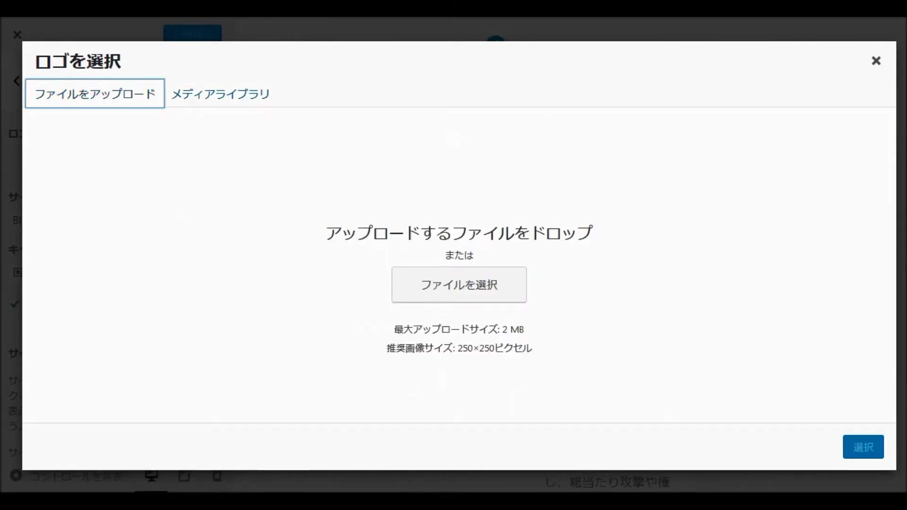
pyautogui.click(177, 446)
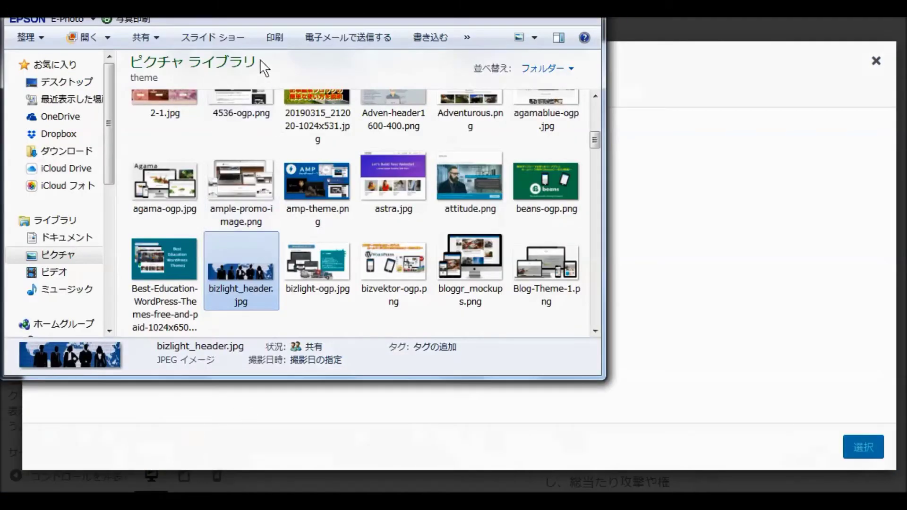
pyautogui.press('BackSpace')
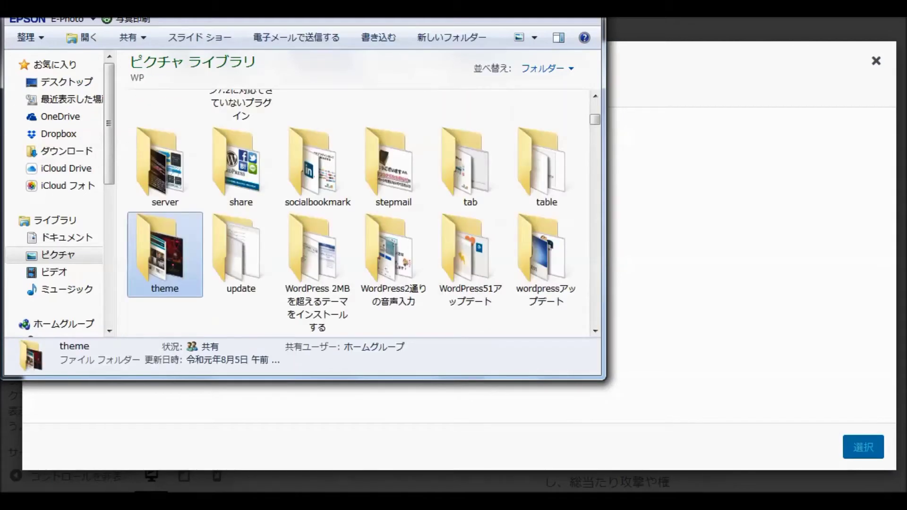
pyautogui.scroll(10, 402, 231)
pyautogui.doubleClick(241, 138)
pyautogui.moveTo(257, 134); pyautogui.dragTo(735, 336)
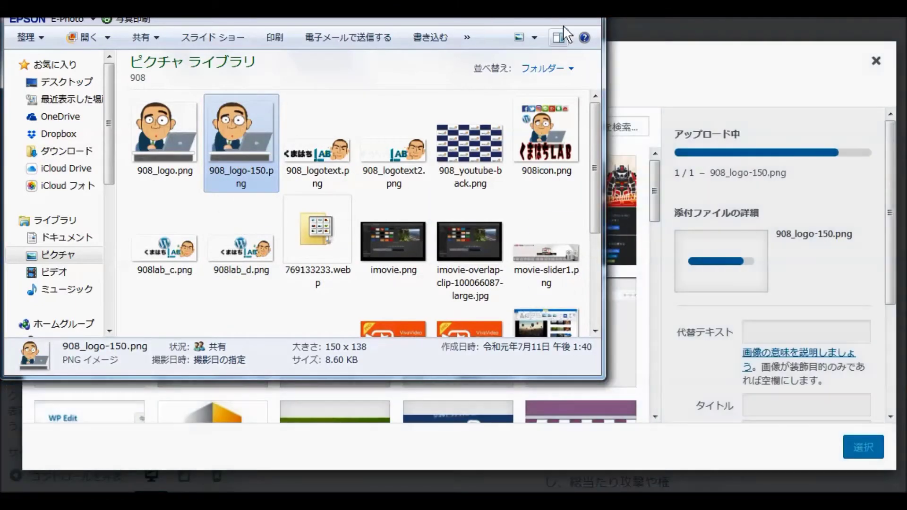
pyautogui.hotkey('alt', 'Tab')
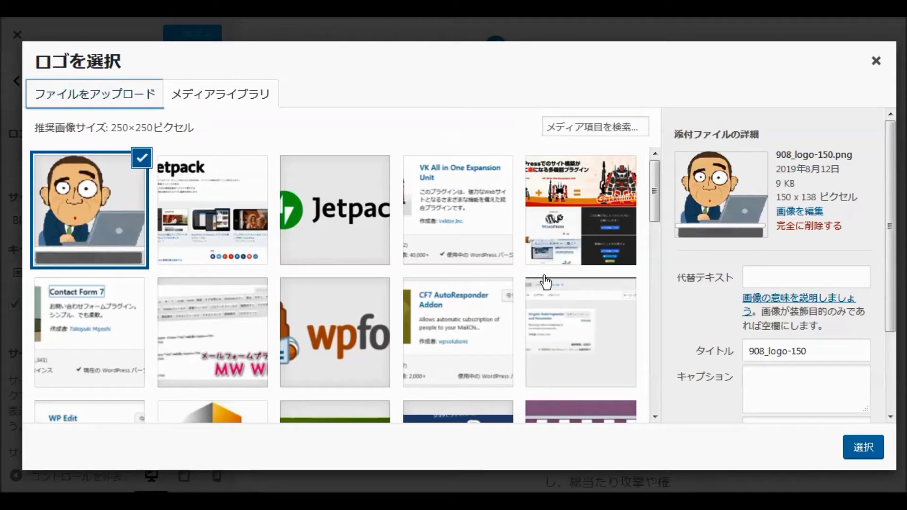
pyautogui.click(869, 450)
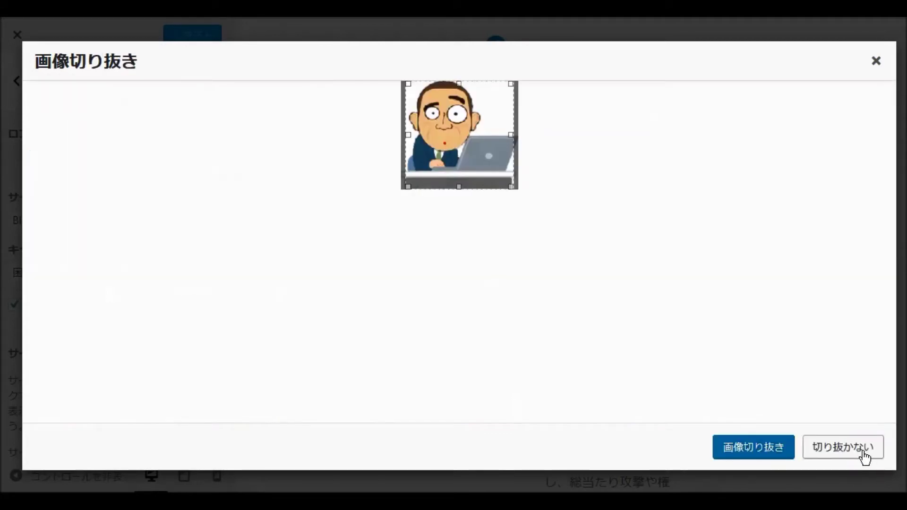
pyautogui.click(866, 454)
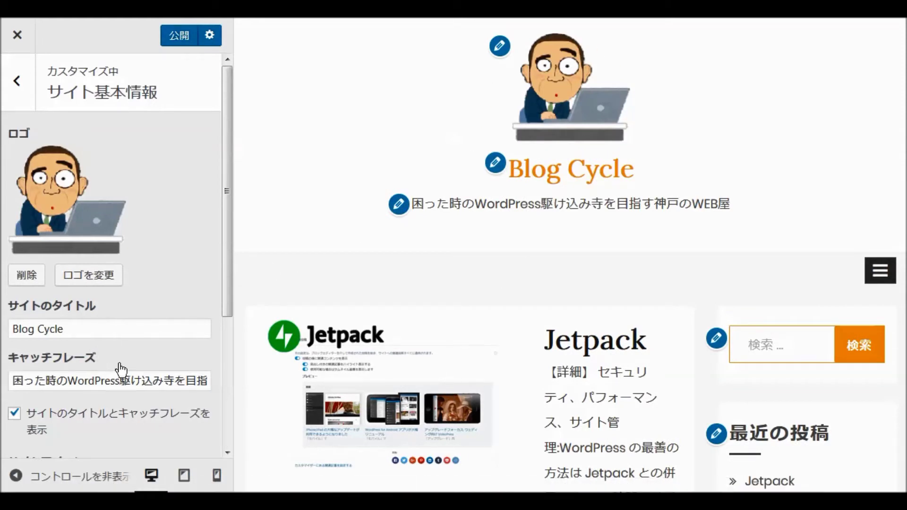
# Turn off the display of the site title and tagline in the header.
pyautogui.scroll(-4, 148, 320)
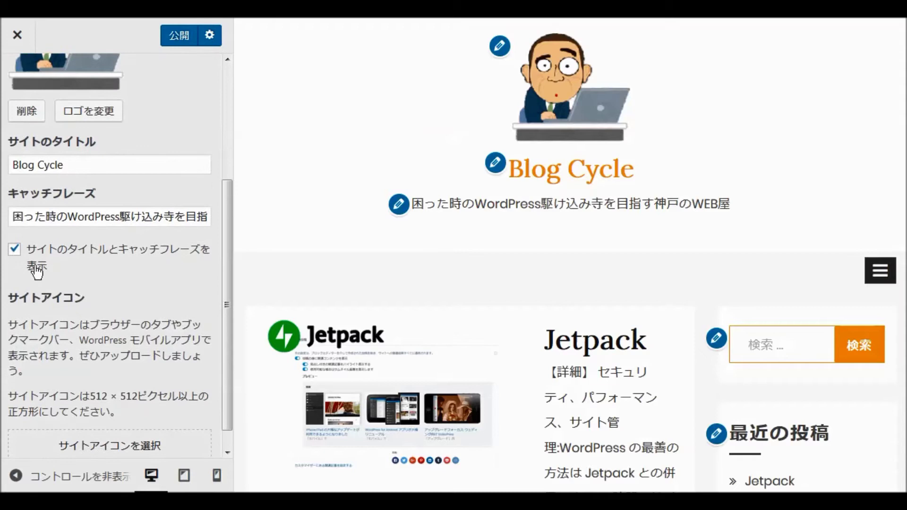
pyautogui.click(15, 249)
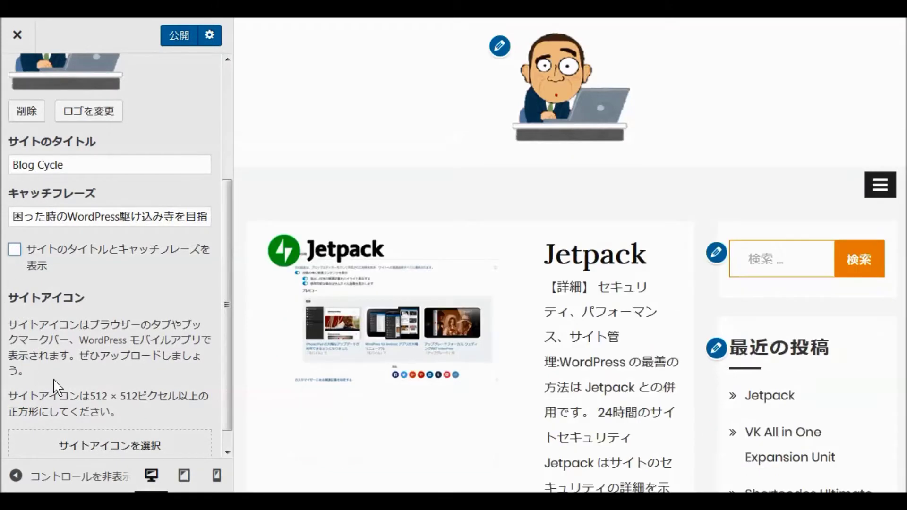
# Set 908icon.png from the media library as the site icon and publish the customizer changes.
pyautogui.click(109, 445)
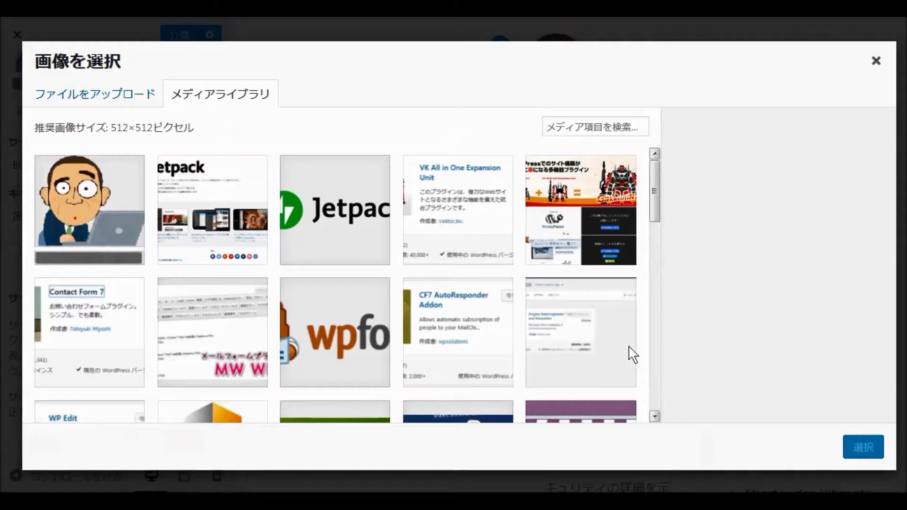
pyautogui.scroll(-6, 469, 323)
pyautogui.scroll(-6, 468, 321)
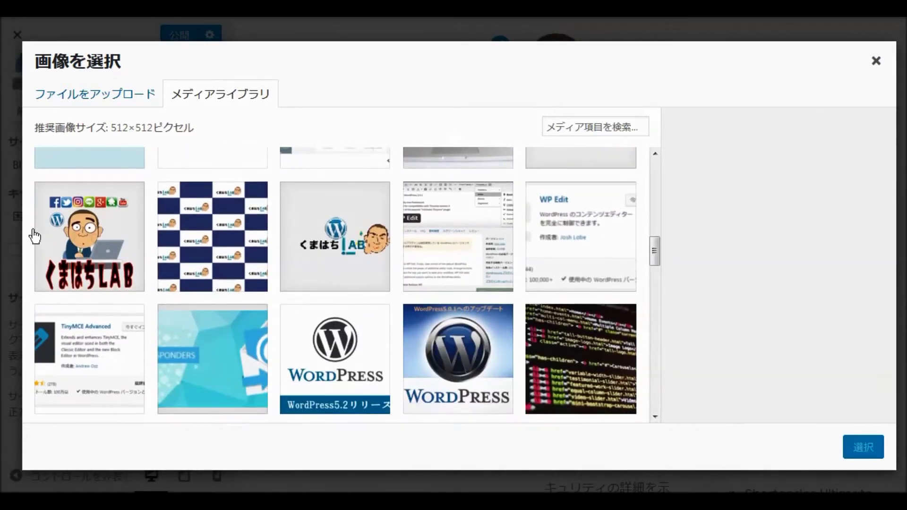
pyautogui.click(80, 241)
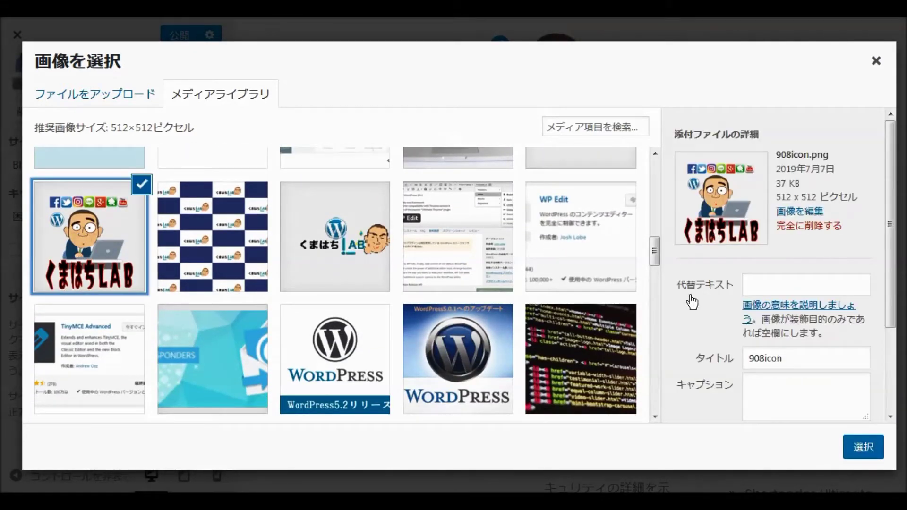
pyautogui.click(860, 449)
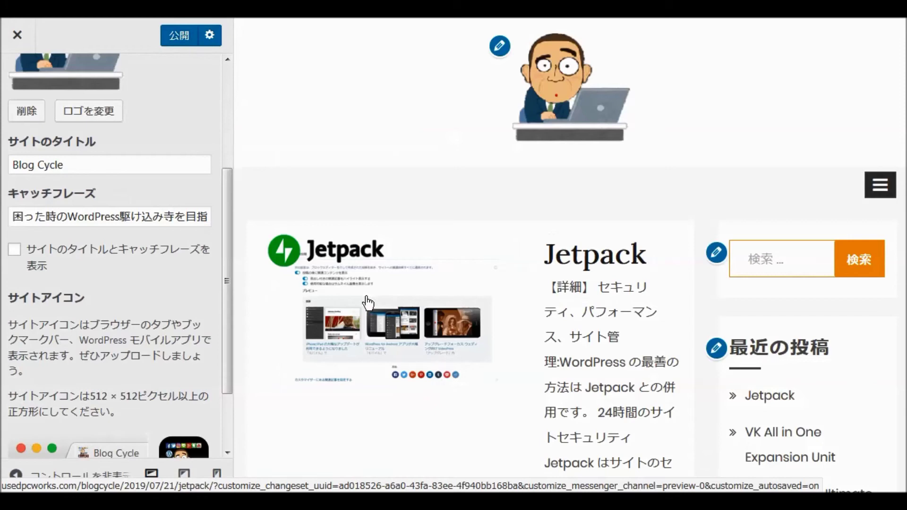
pyautogui.click(179, 41)
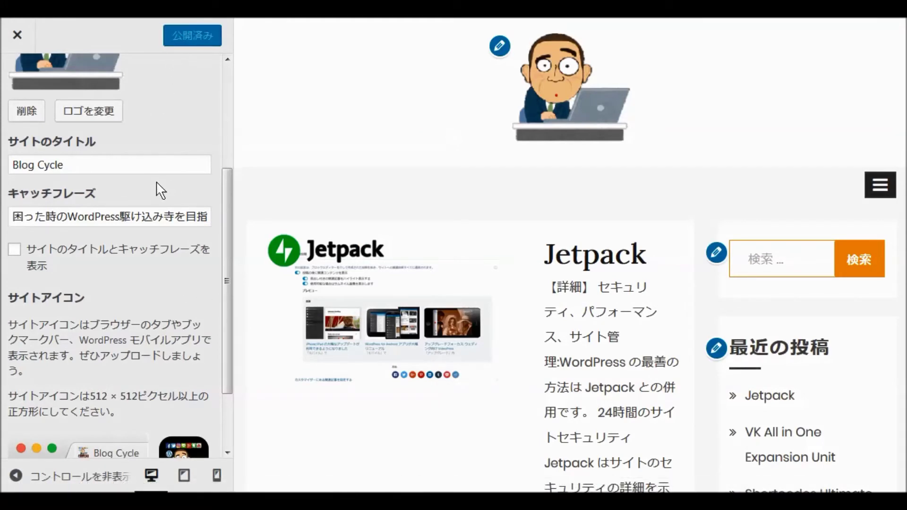
# Set the header type to Top Menu Position in the Header Options of Gist Theme Options.
pyautogui.scroll(1, 161, 190)
pyautogui.scroll(1, 161, 191)
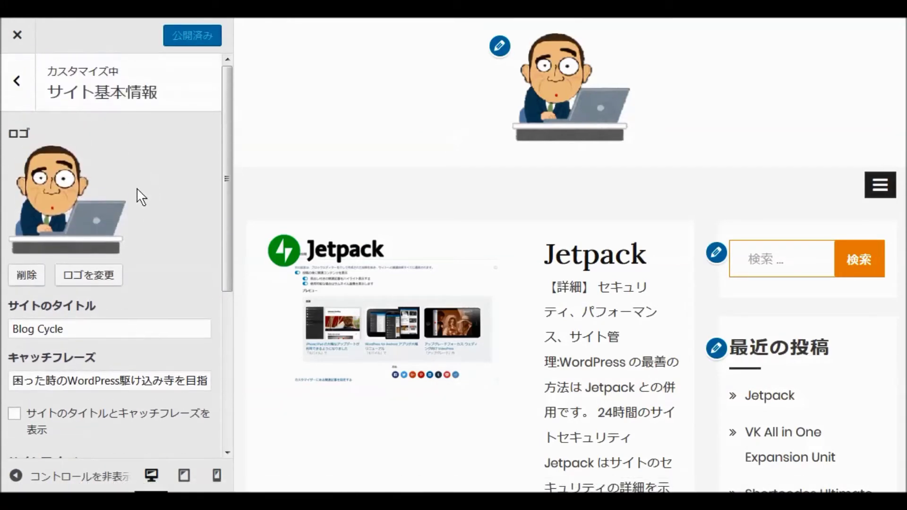
pyautogui.click(17, 81)
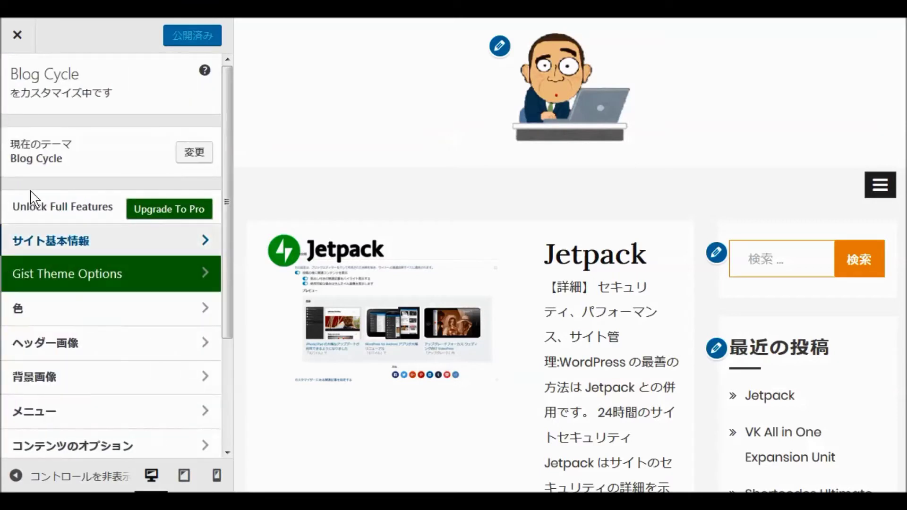
pyautogui.click(86, 280)
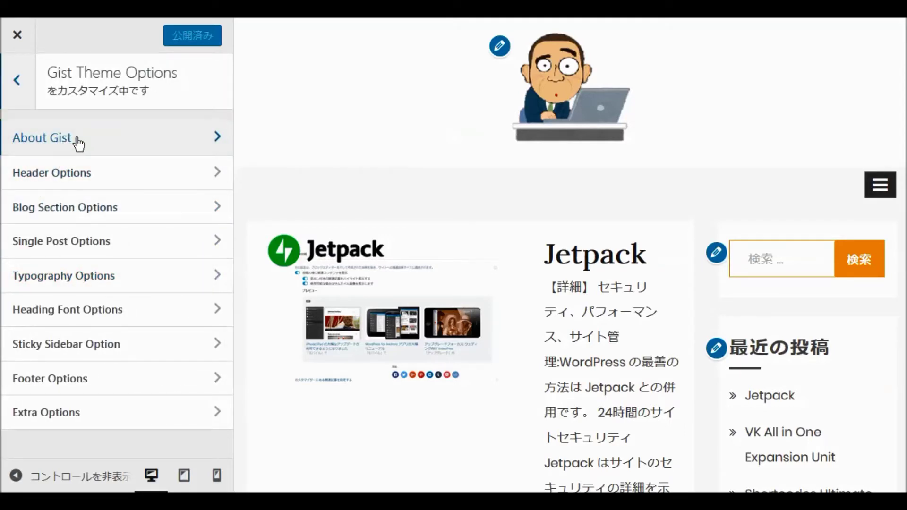
pyautogui.click(60, 176)
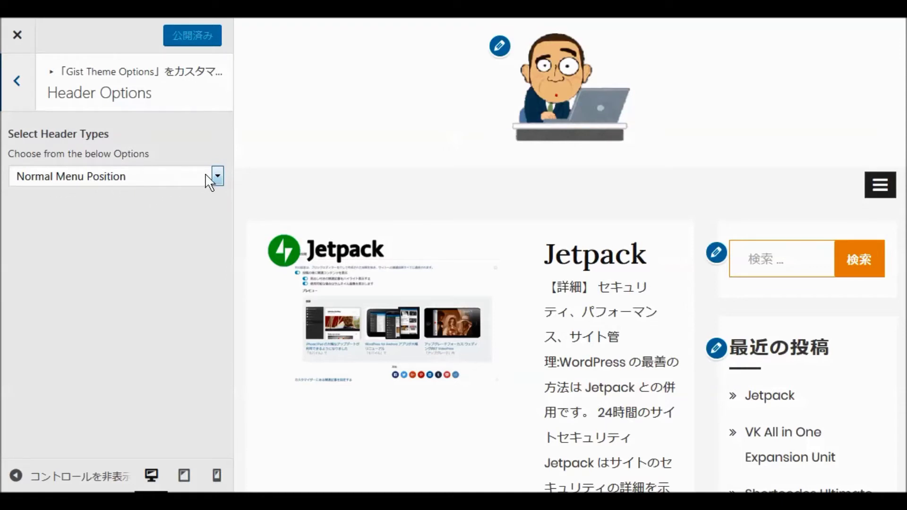
pyautogui.click(218, 177)
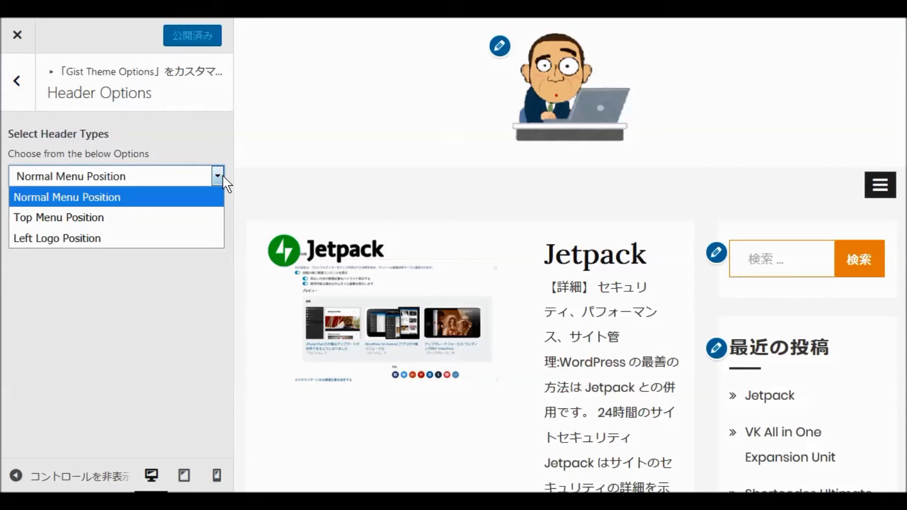
pyautogui.click(146, 219)
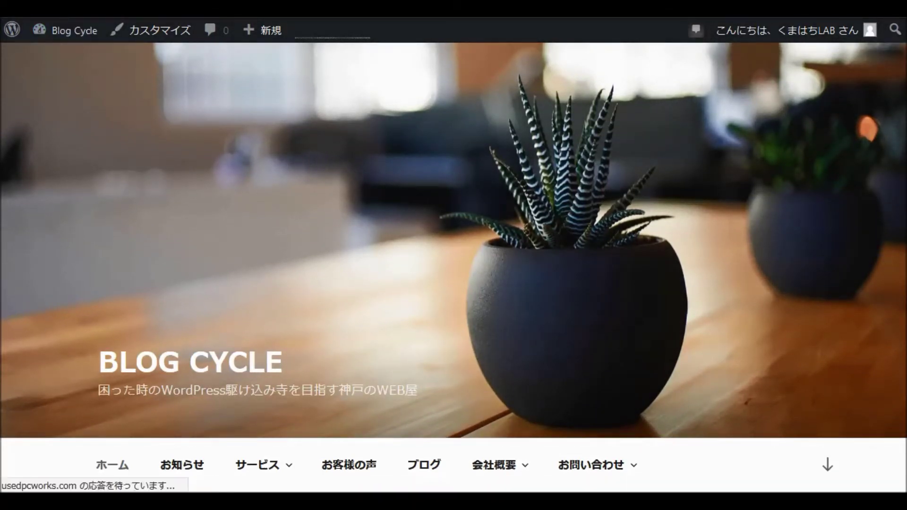
# Examine the live homepage's header, navigation submenus, post list, sidebar and footer.
pyautogui.moveTo(361, 256)
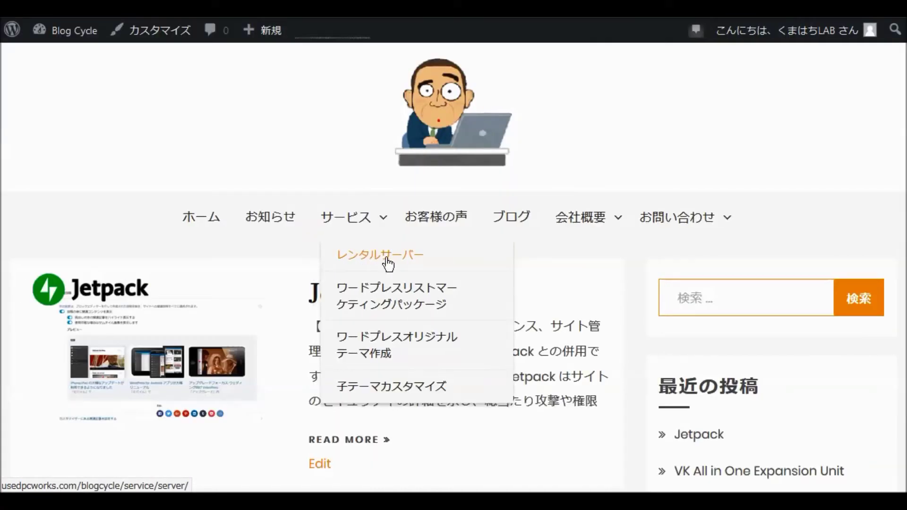
pyautogui.moveTo(704, 221)
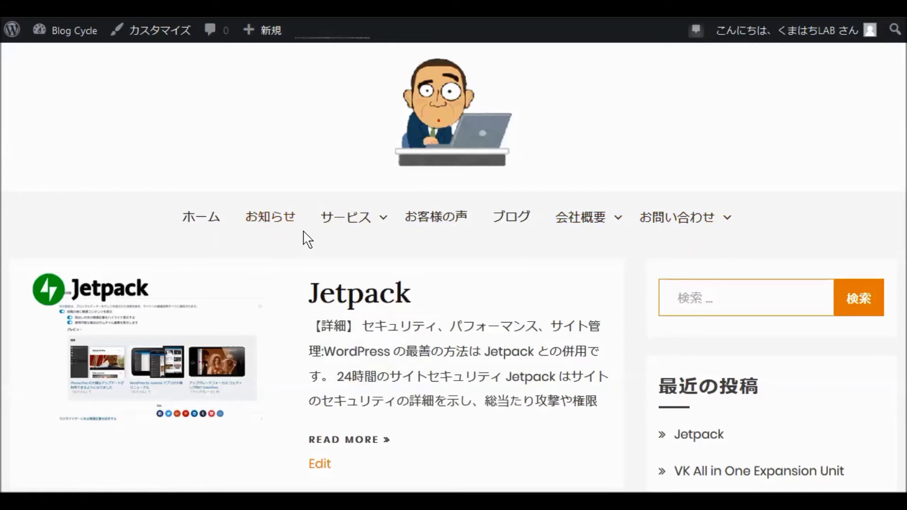
pyautogui.scroll(-2, 305, 234)
pyautogui.scroll(-6, 310, 227)
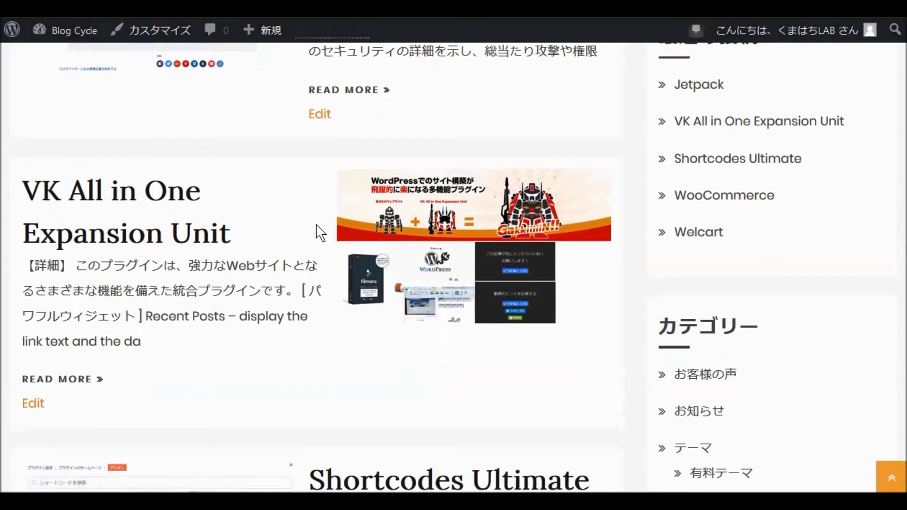
pyautogui.scroll(-10, 465, 350)
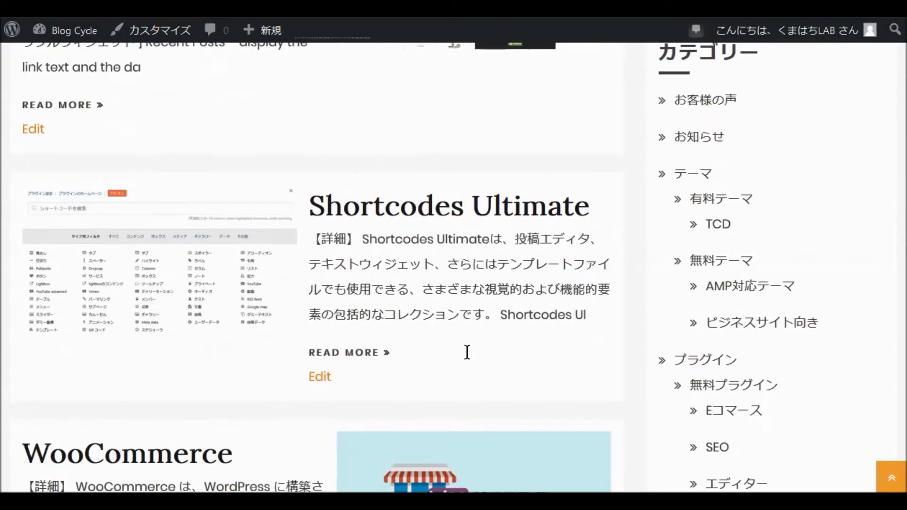
pyautogui.scroll(-20, 467, 351)
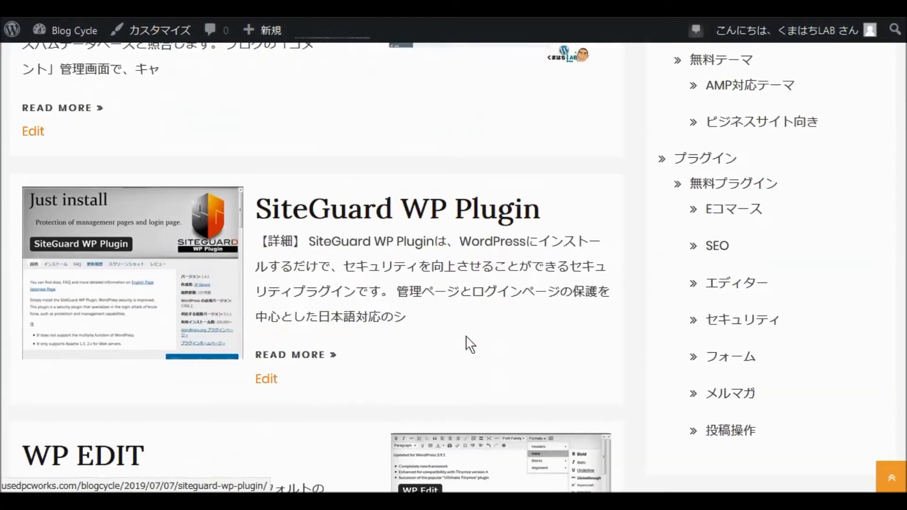
pyautogui.scroll(-10, 466, 335)
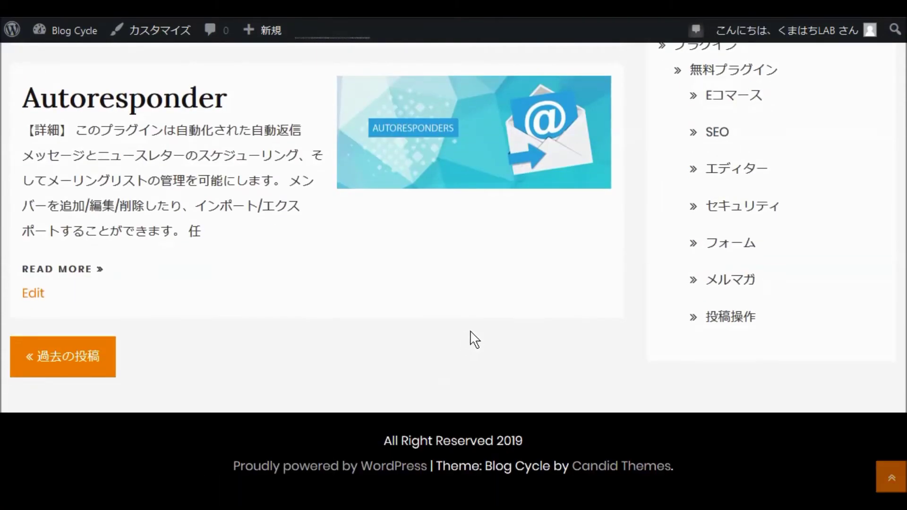
pyautogui.scroll(20, 472, 340)
pyautogui.scroll(15, 482, 331)
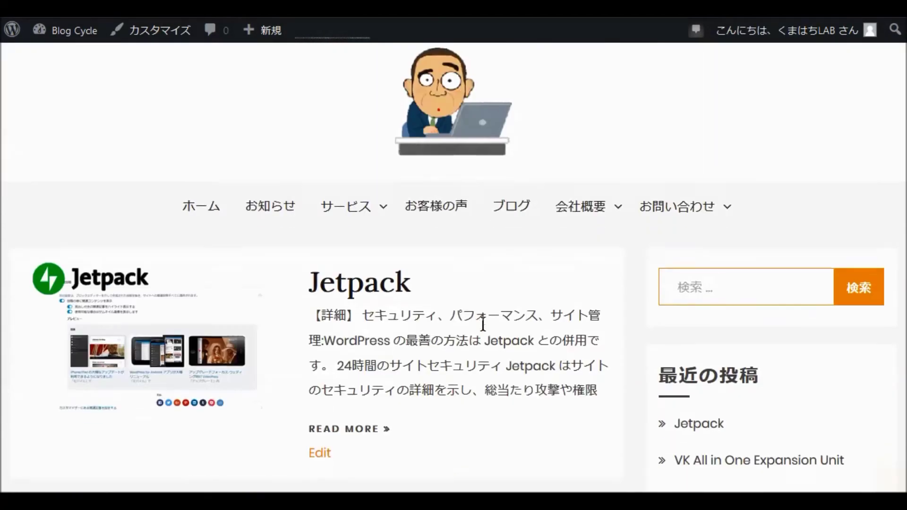
# Check the layout of the first homepage posts, including their READ MORE links and featured images.
pyautogui.scroll(-5, 482, 324)
pyautogui.scroll(5, 485, 330)
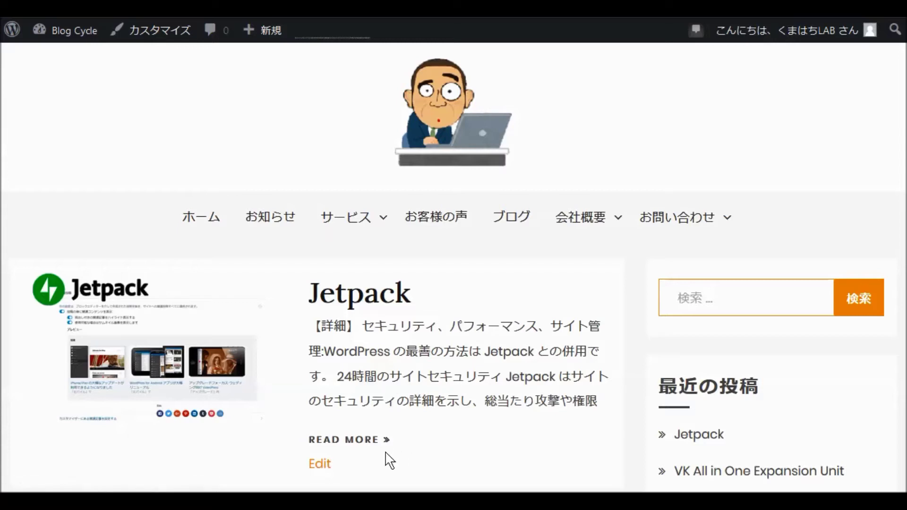
pyautogui.scroll(-2, 506, 314)
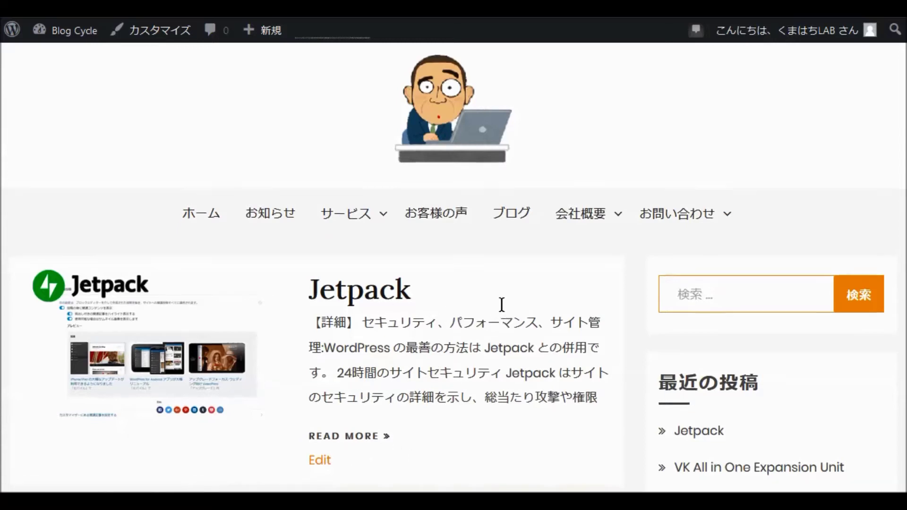
pyautogui.scroll(-2, 515, 298)
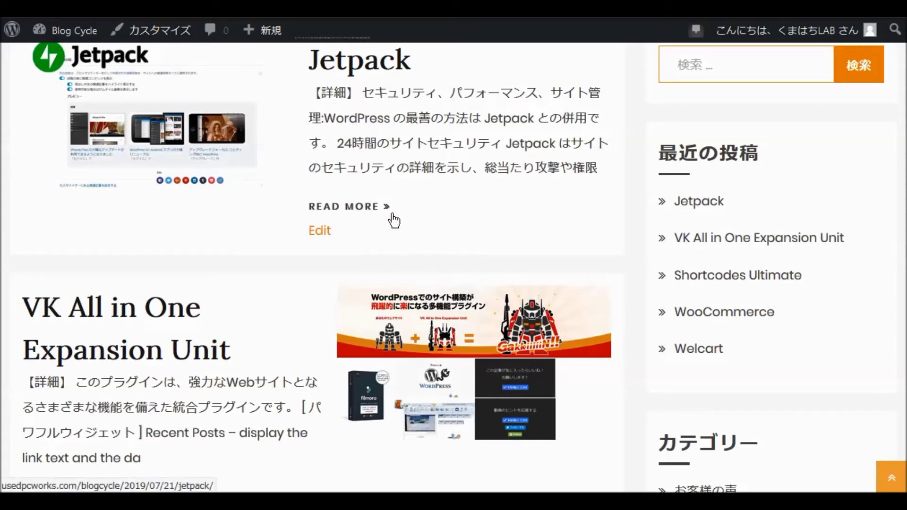
pyautogui.scroll(-2, 447, 235)
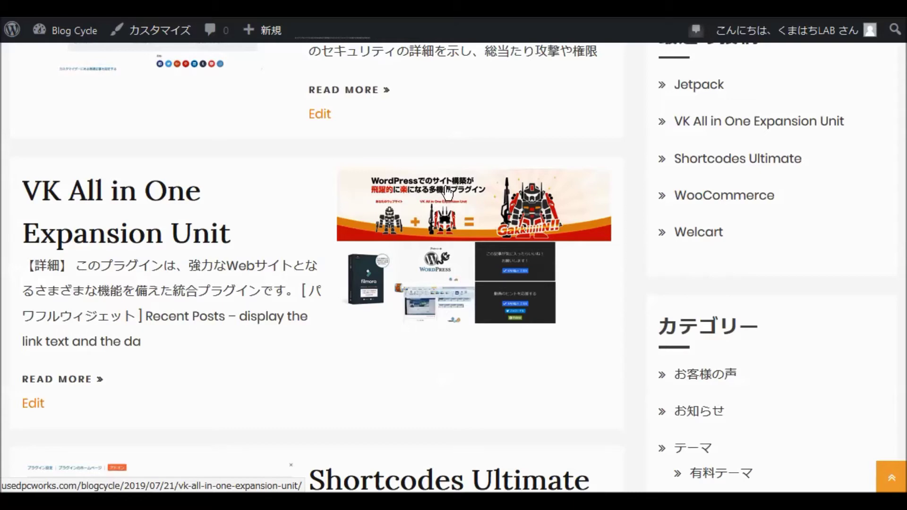
# Publish the header type change and return to the Gist Theme Options list.
pyautogui.scroll(7, 449, 189)
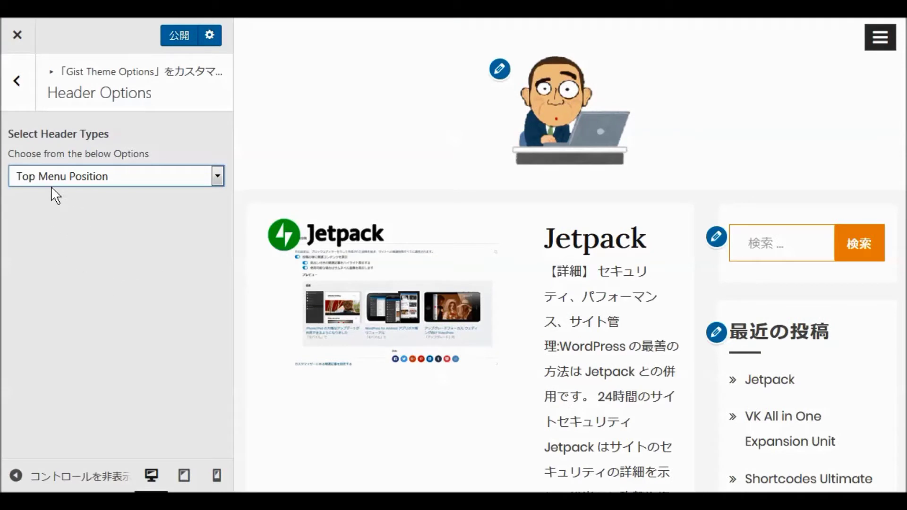
pyautogui.click(176, 38)
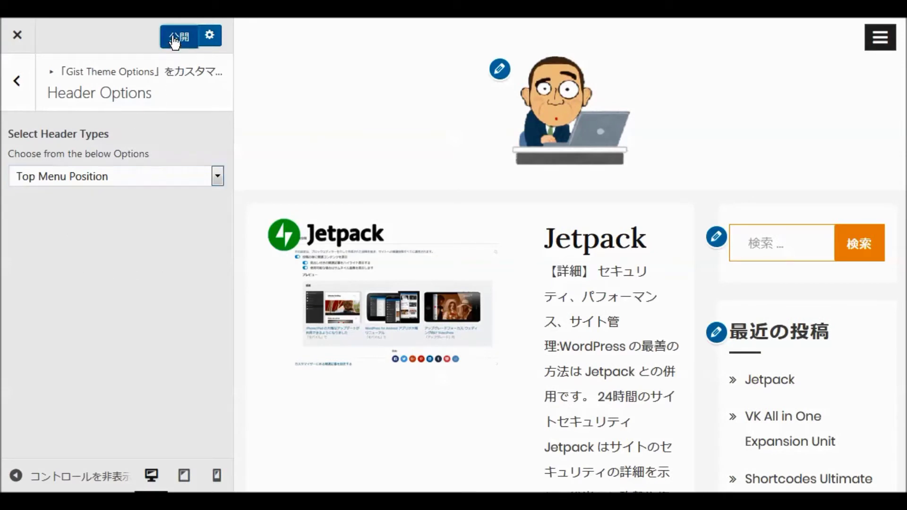
pyautogui.click(19, 81)
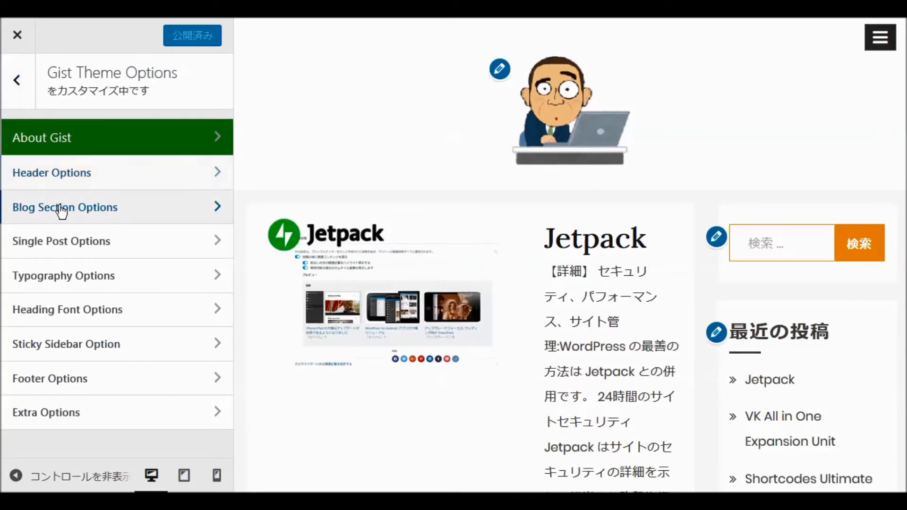
# In Blog Section Options, review the content and excerpt length settings and set the Read More text to もっと見る.
pyautogui.click(61, 210)
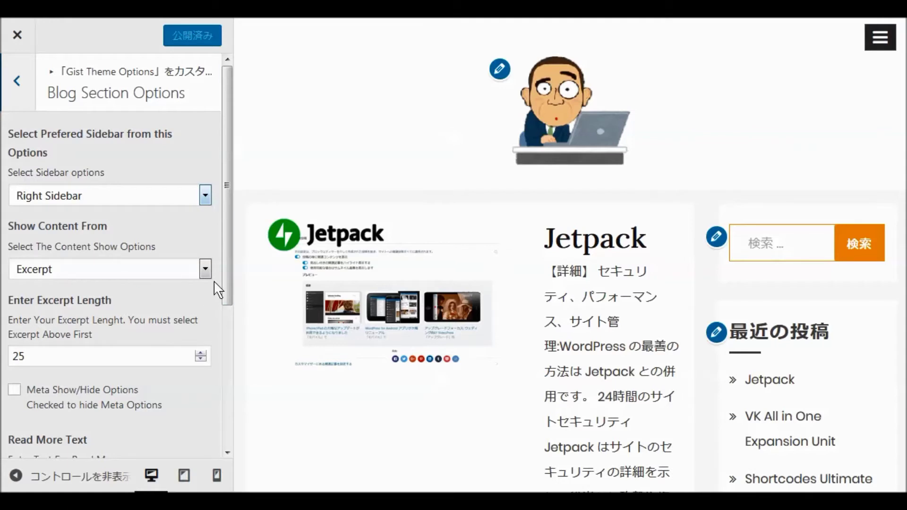
pyautogui.click(206, 269)
pyautogui.click(208, 269)
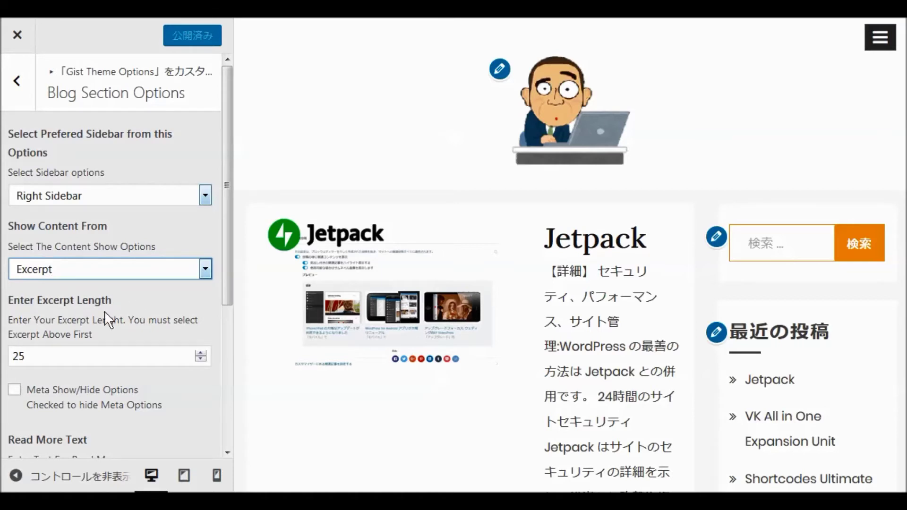
pyautogui.press('Tab')
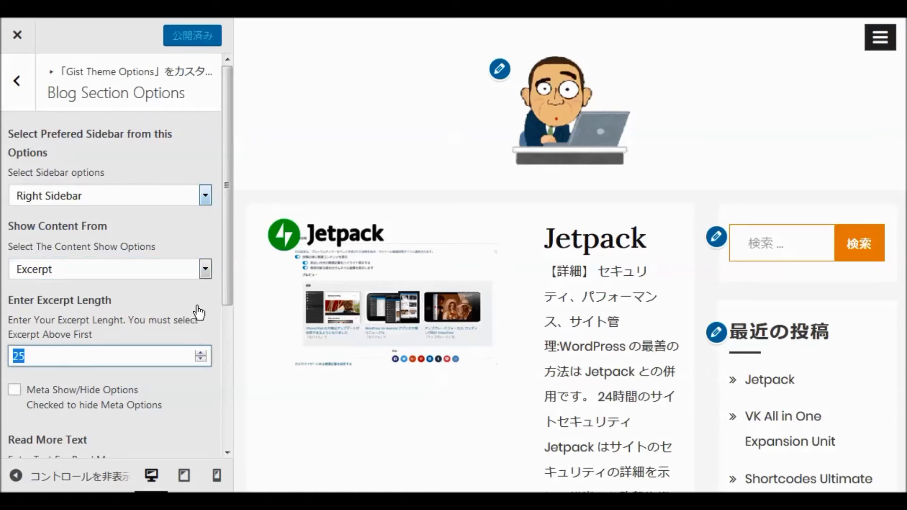
pyautogui.scroll(-3, 198, 312)
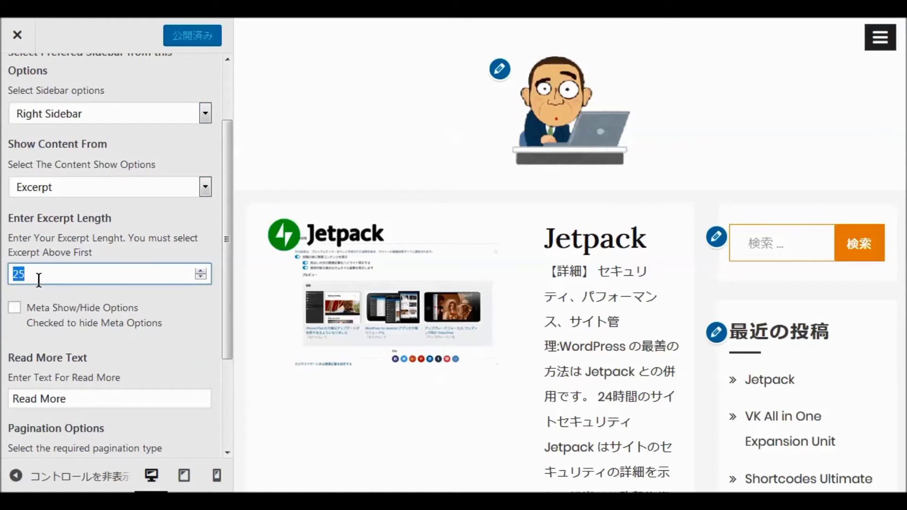
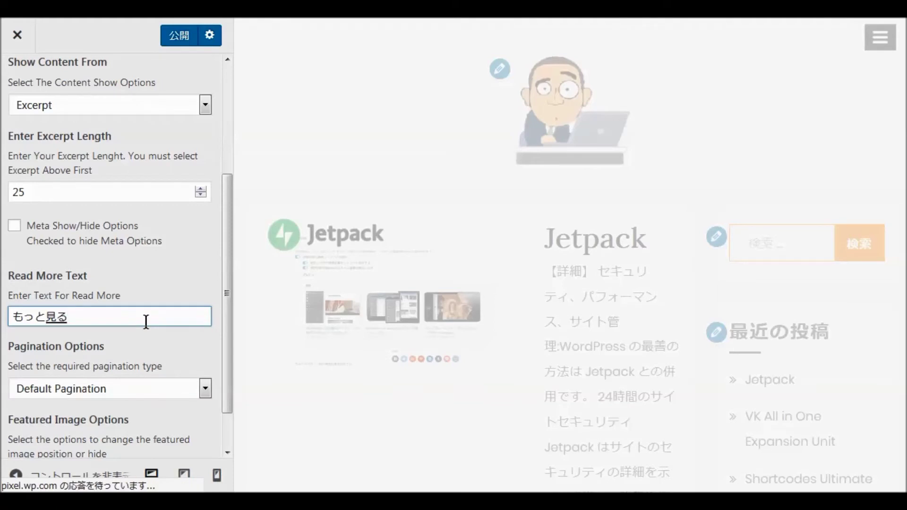
pyautogui.press('1')
pyautogui.press('Return')
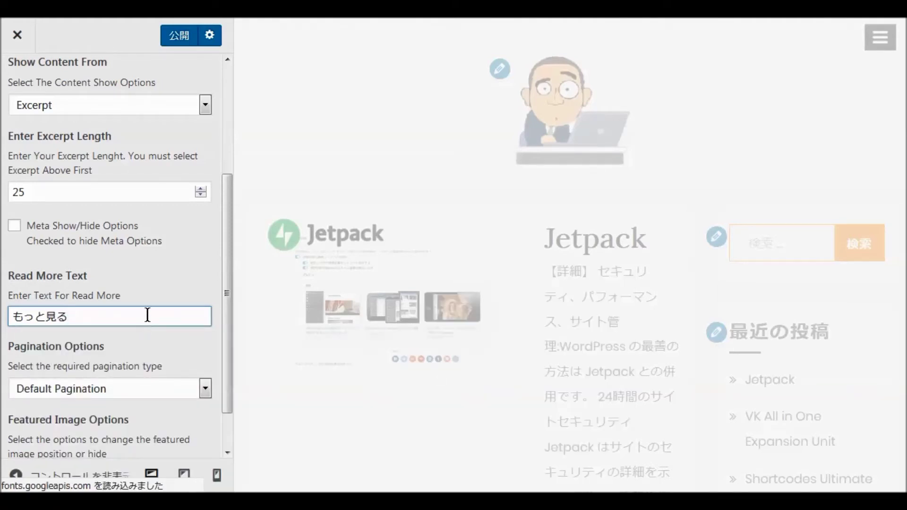
# Set the pagination type to Numeric Pagination and check the page links below the post list in the preview.
pyautogui.scroll(-1, 157, 288)
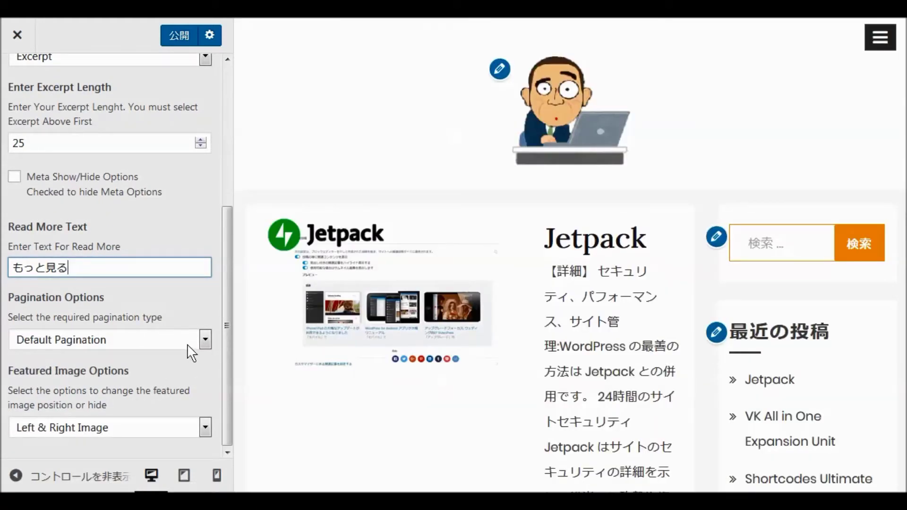
pyautogui.click(208, 342)
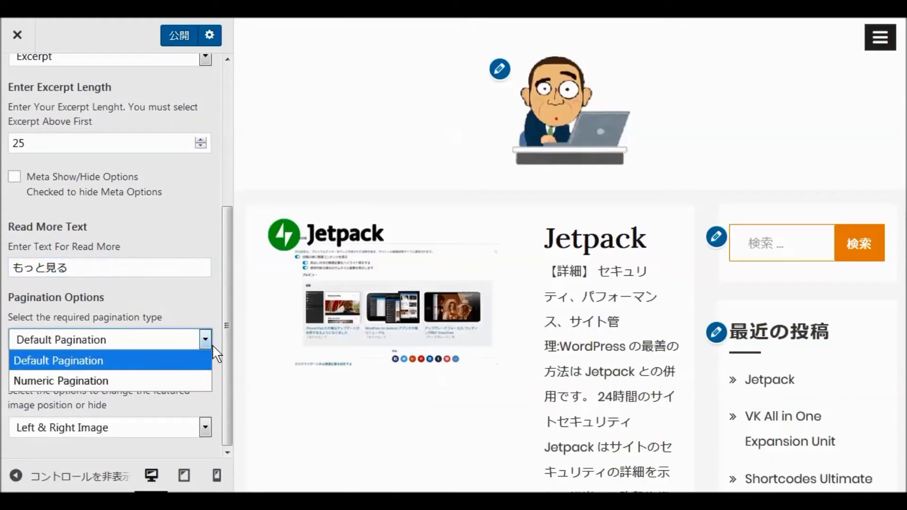
pyautogui.click(180, 381)
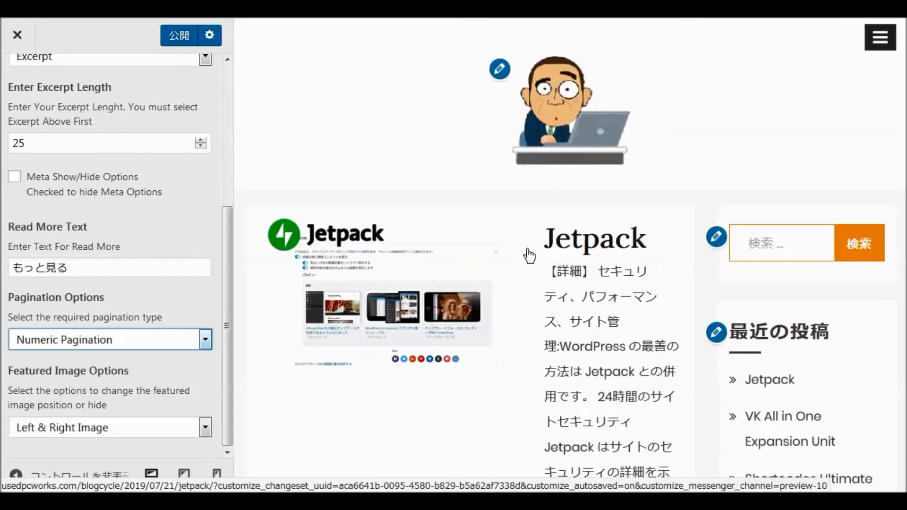
pyautogui.scroll(-4, 532, 258)
pyautogui.scroll(-20, 534, 259)
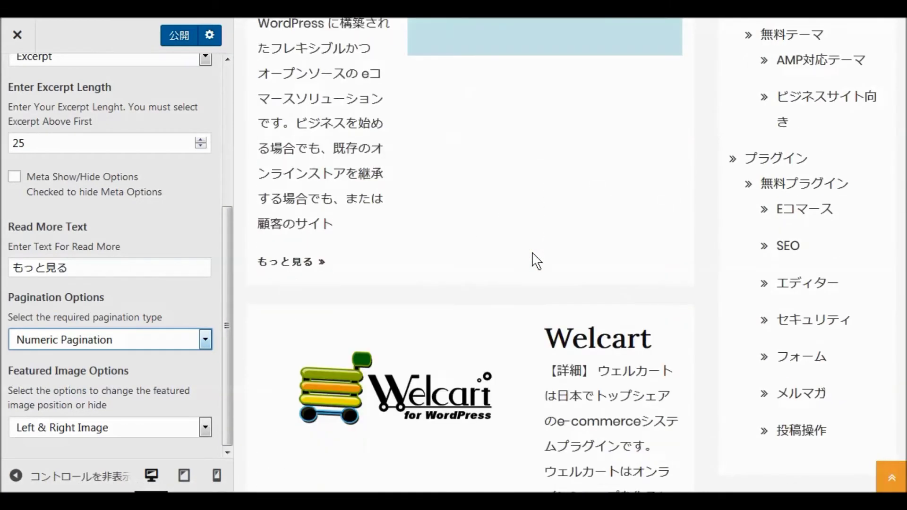
pyautogui.scroll(-20, 533, 259)
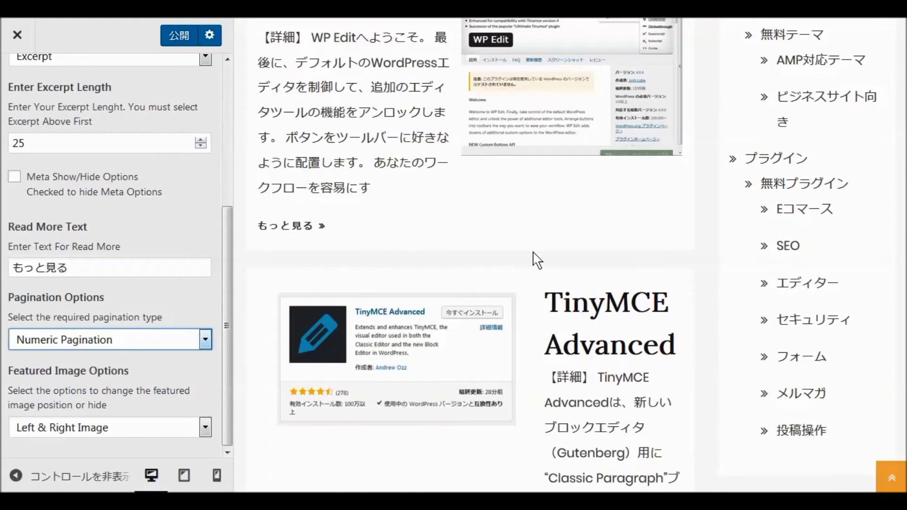
pyautogui.scroll(-8, 536, 260)
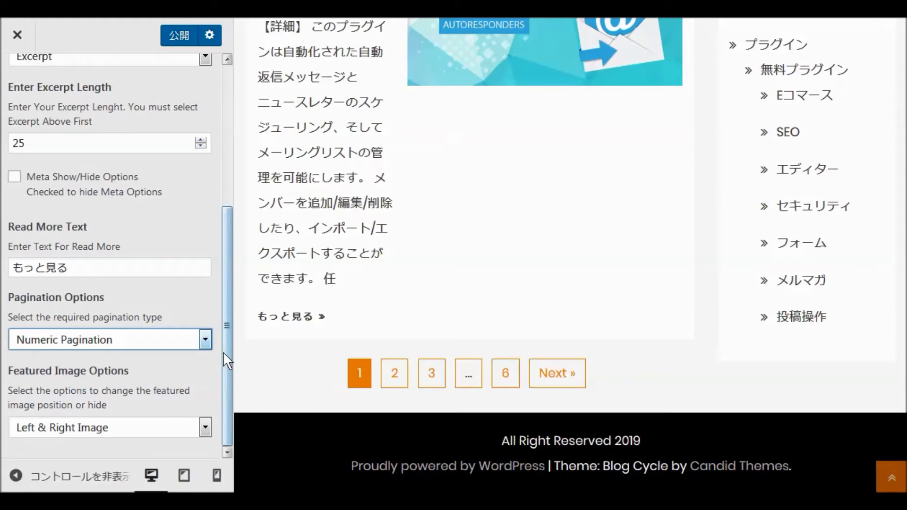
# Switch the blog to Default Pagination for comparison in the preview and set it back to Numeric Pagination.
pyautogui.click(207, 340)
pyautogui.click(206, 340)
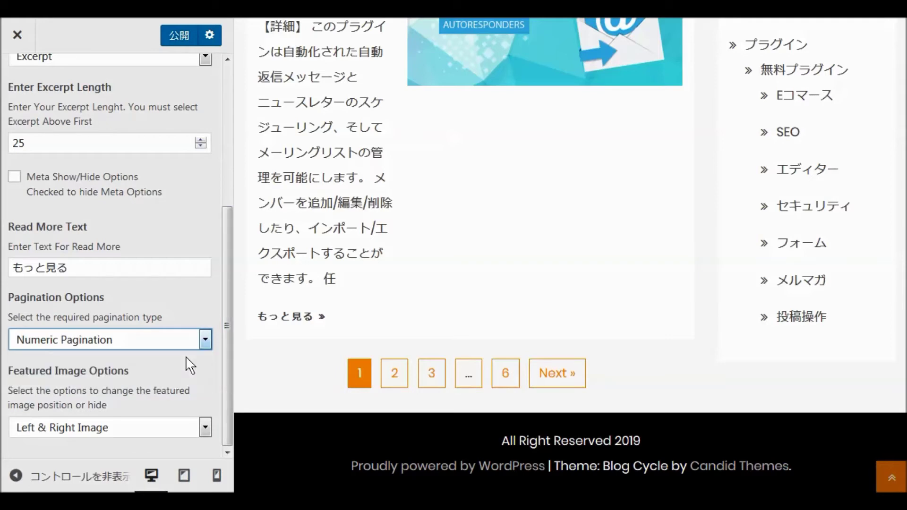
pyautogui.press('Up')
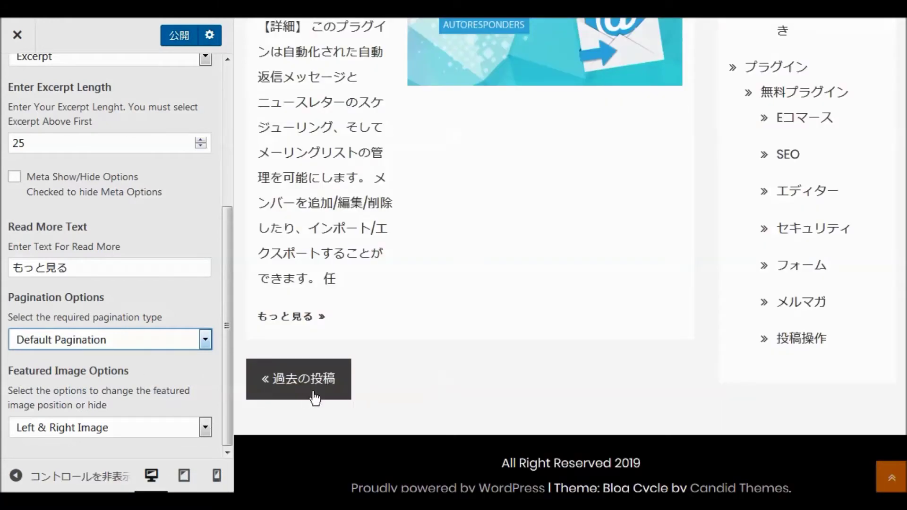
pyautogui.click(205, 335)
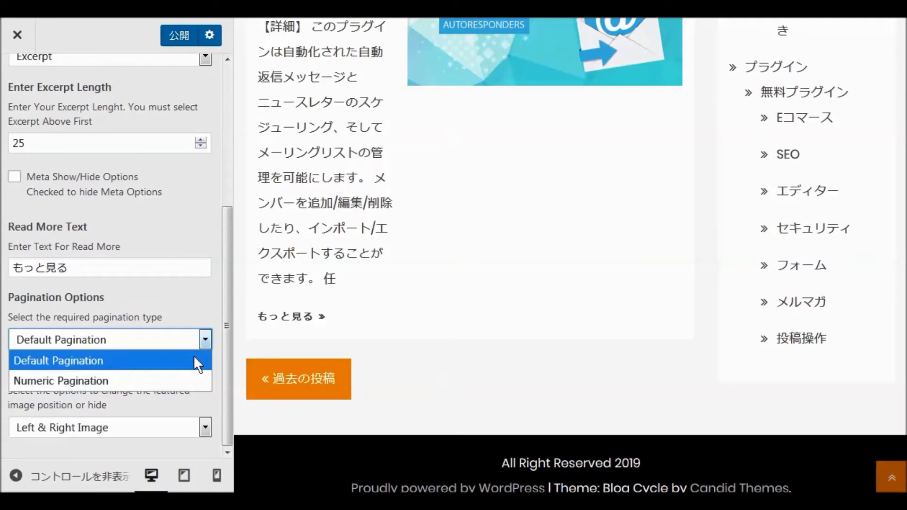
pyautogui.click(169, 380)
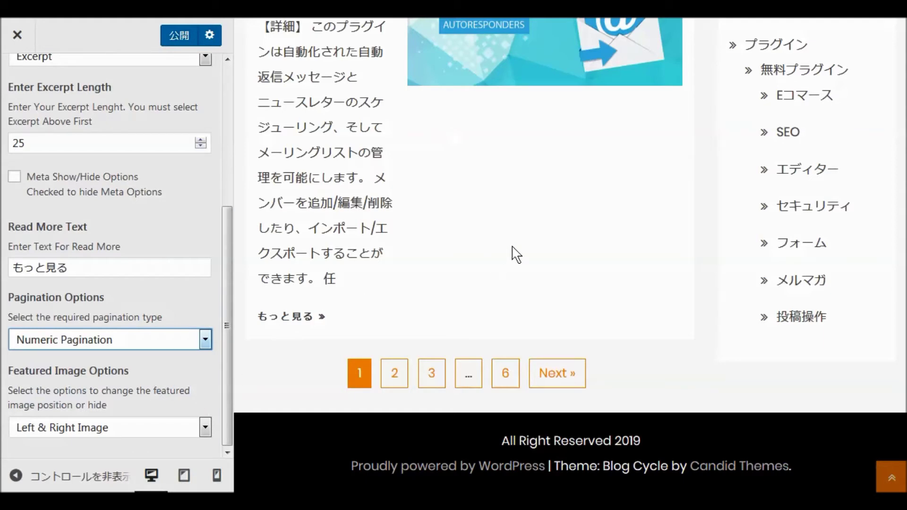
# Keep the featured image position at Left & Right Image after checking the post layout, and publish the blog section changes.
pyautogui.scroll(10, 557, 243)
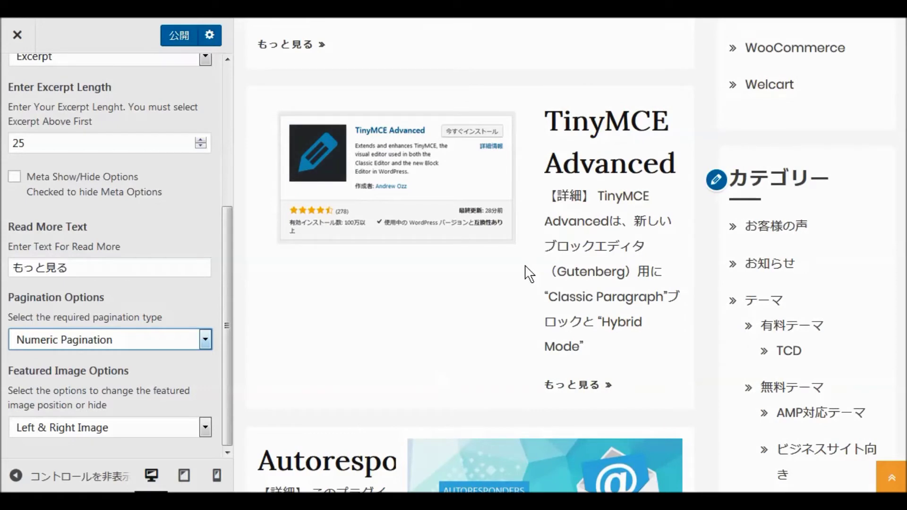
pyautogui.scroll(-3, 529, 274)
pyautogui.scroll(-5, 529, 274)
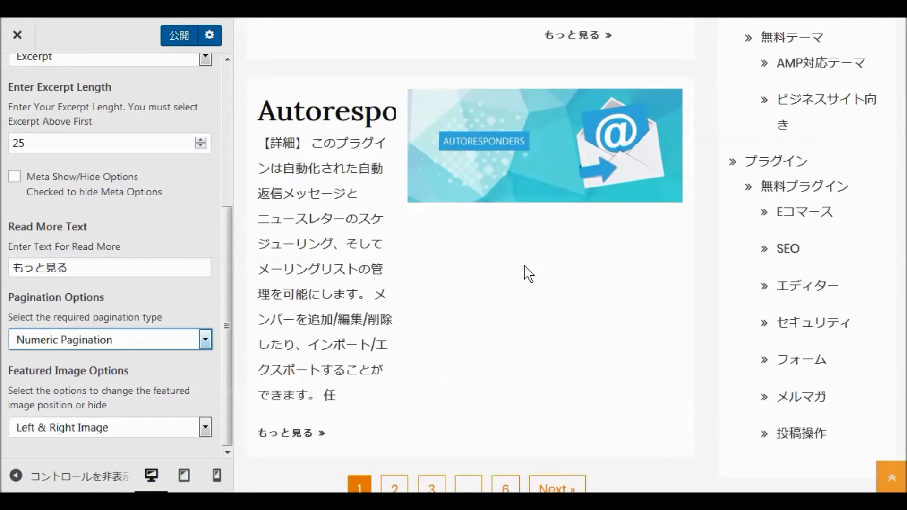
pyautogui.click(210, 427)
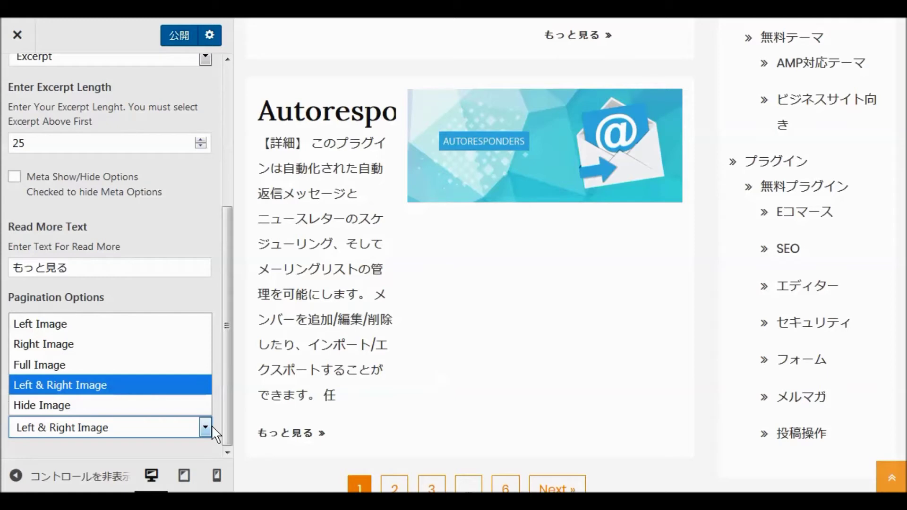
pyautogui.click(201, 387)
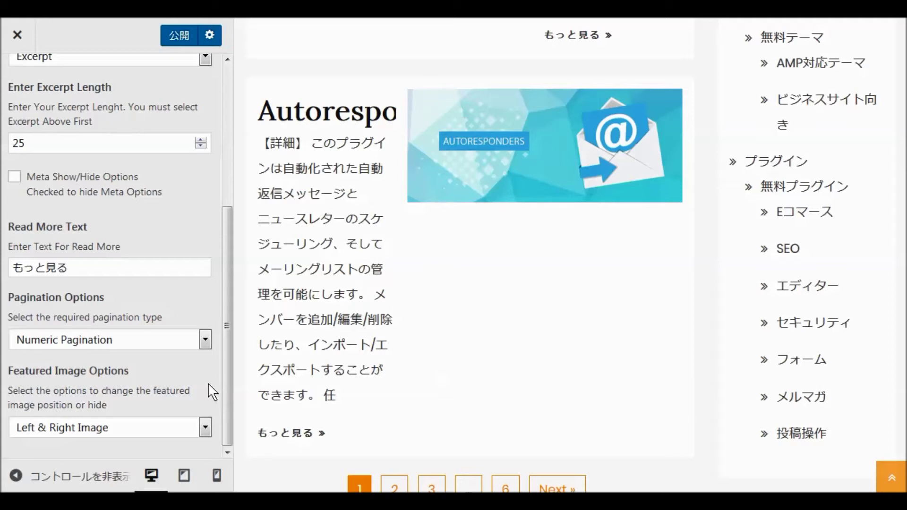
pyautogui.scroll(5, 208, 392)
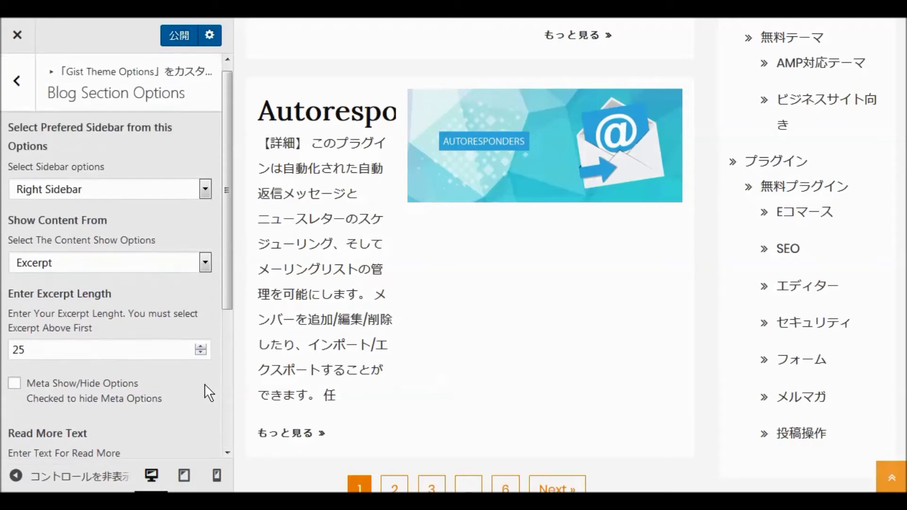
pyautogui.click(176, 39)
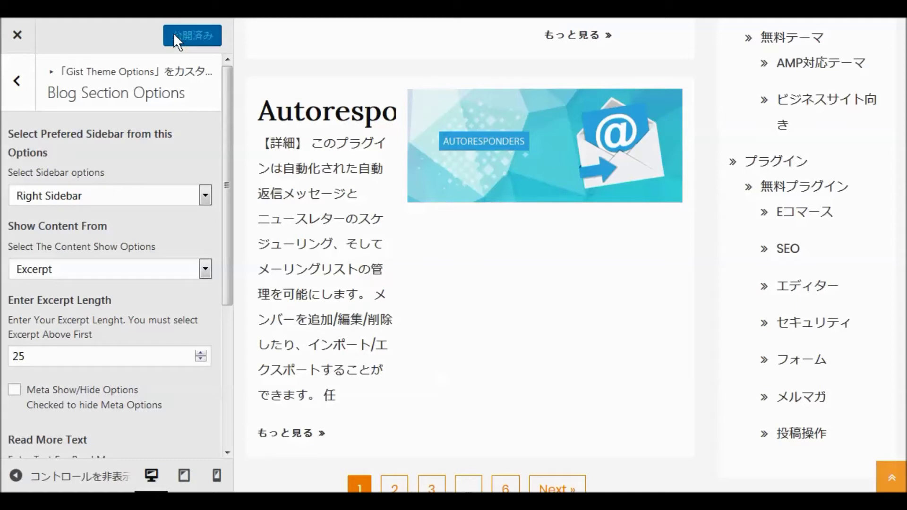
pyautogui.click(17, 81)
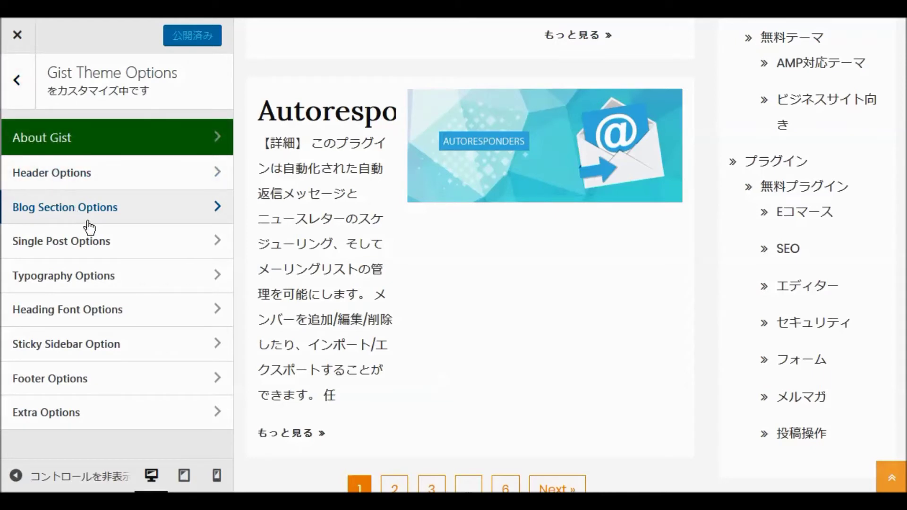
# Review the Single Post Options checkboxes and the font, size, line height and letter space settings in Typography Options.
pyautogui.click(69, 243)
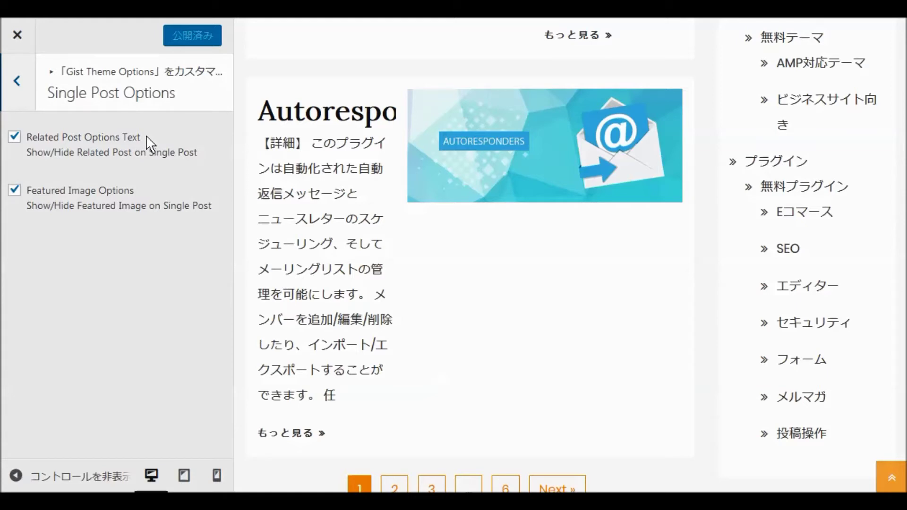
pyautogui.click(19, 80)
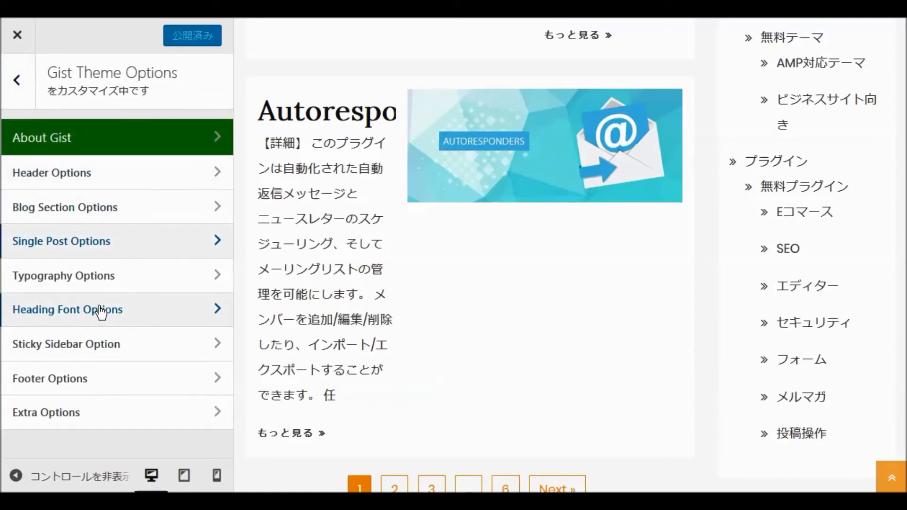
pyautogui.click(115, 280)
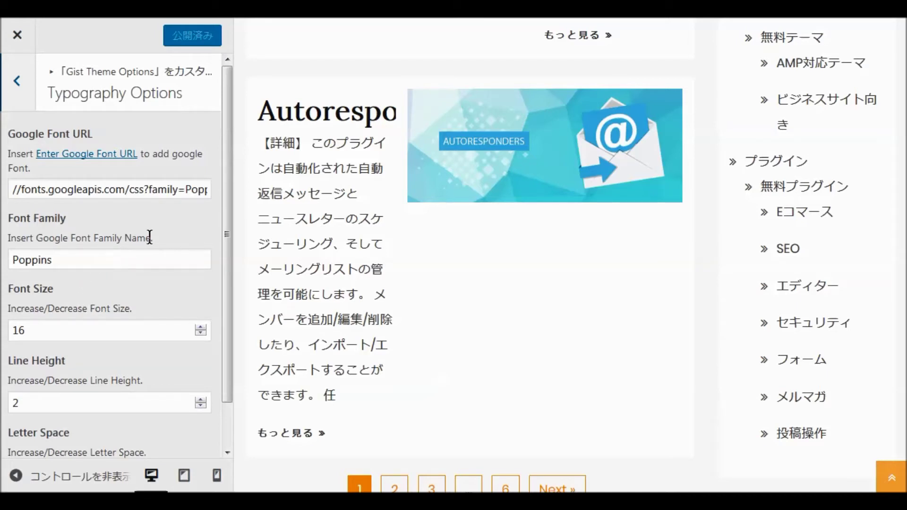
pyautogui.scroll(-1, 152, 242)
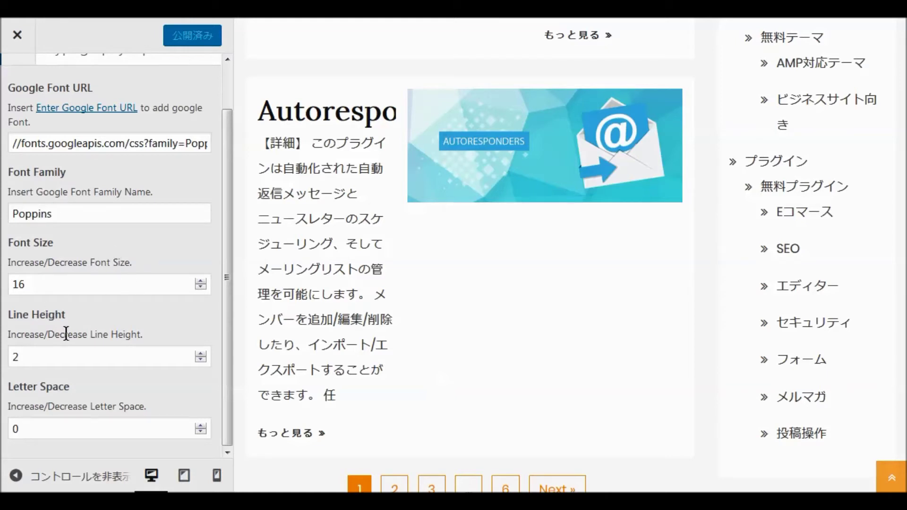
pyautogui.scroll(1, 139, 256)
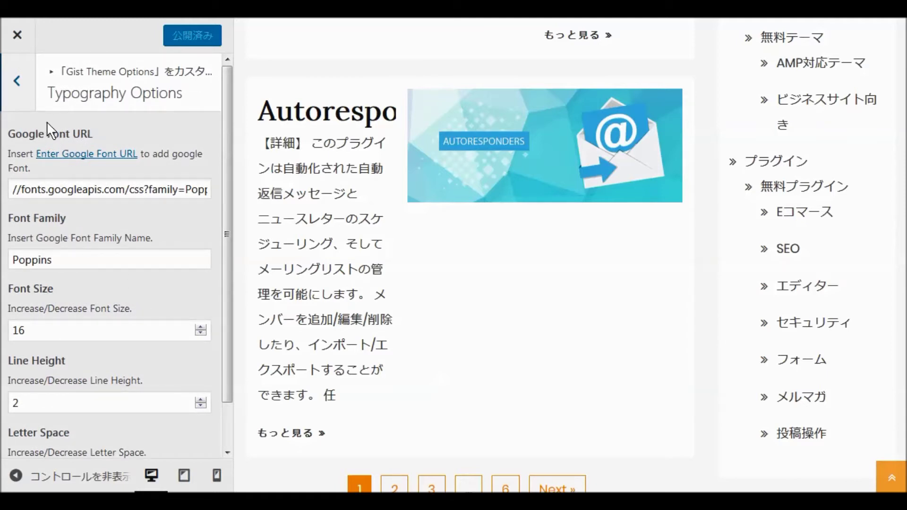
pyautogui.click(19, 82)
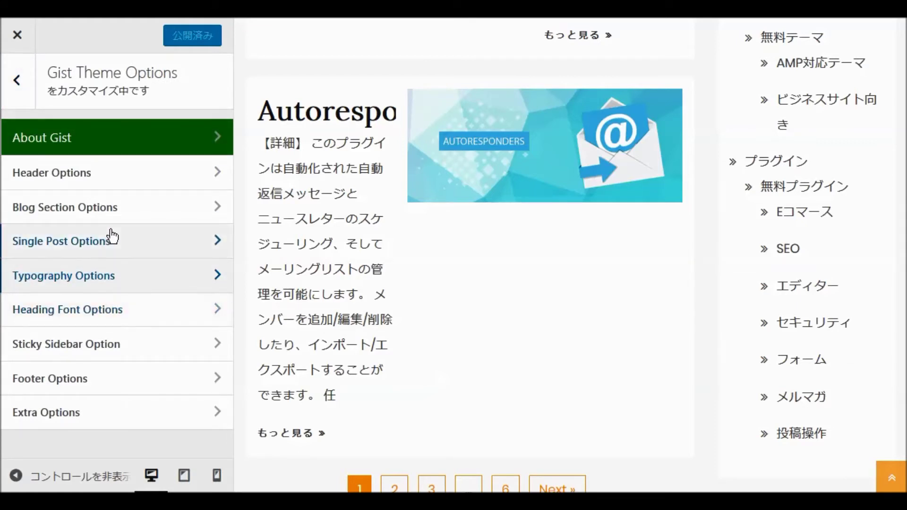
# Review the font settings in Heading Font Options and examine the post headings in the preview.
pyautogui.click(42, 312)
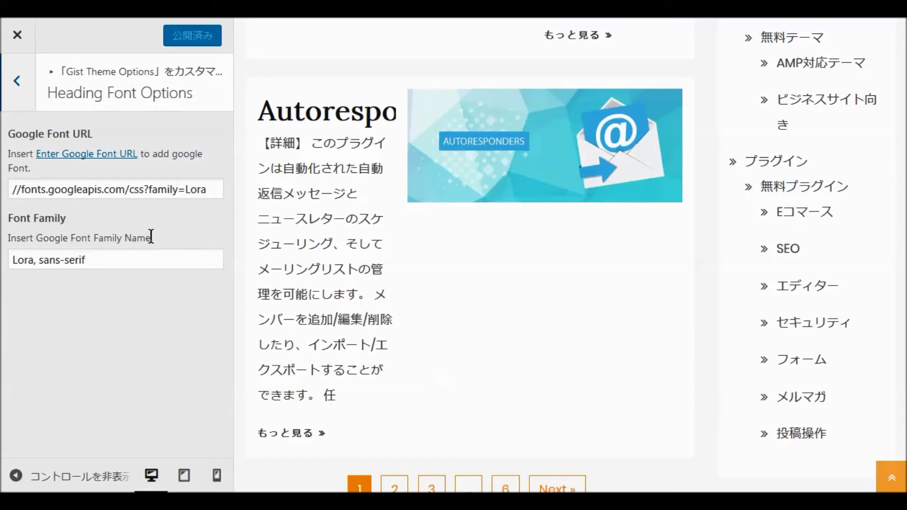
pyautogui.scroll(15, 531, 303)
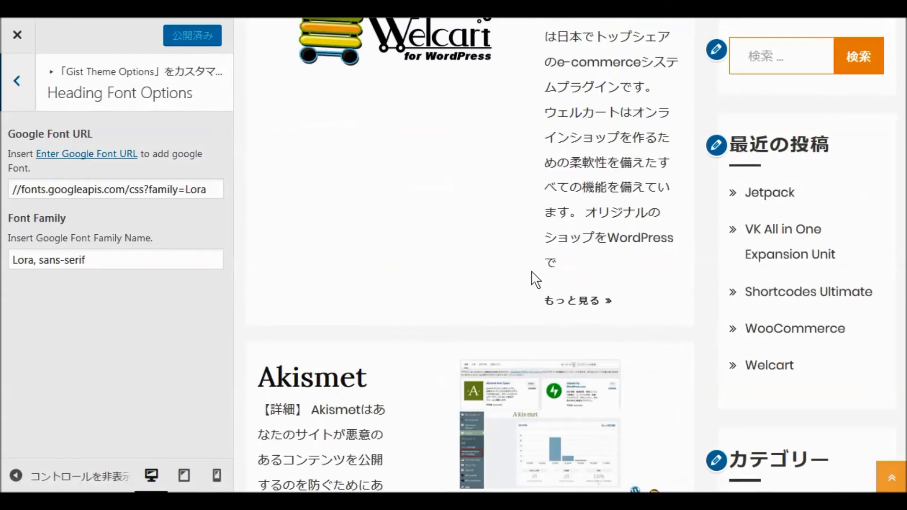
pyautogui.scroll(10, 536, 276)
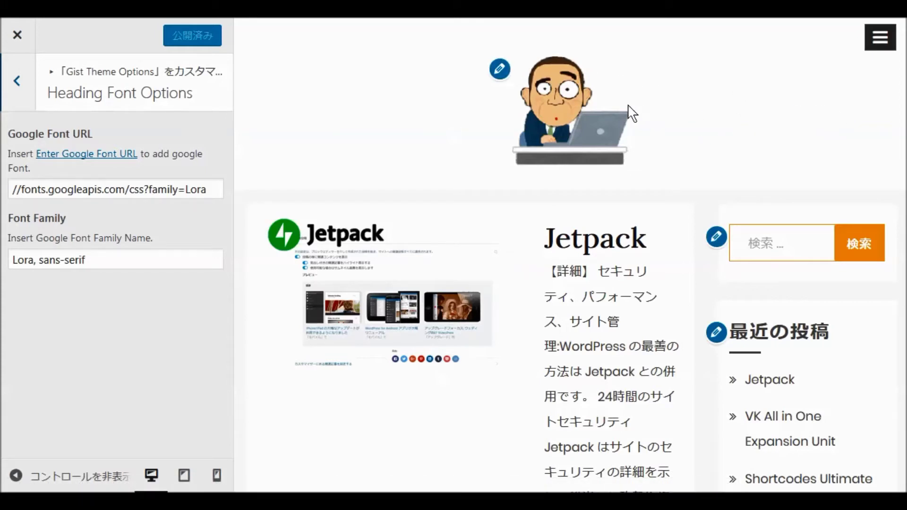
# Review the Sticky Sidebar Option in Gist Theme Options and examine how the sidebar behaves while the preview moves down the page.
pyautogui.click(10, 84)
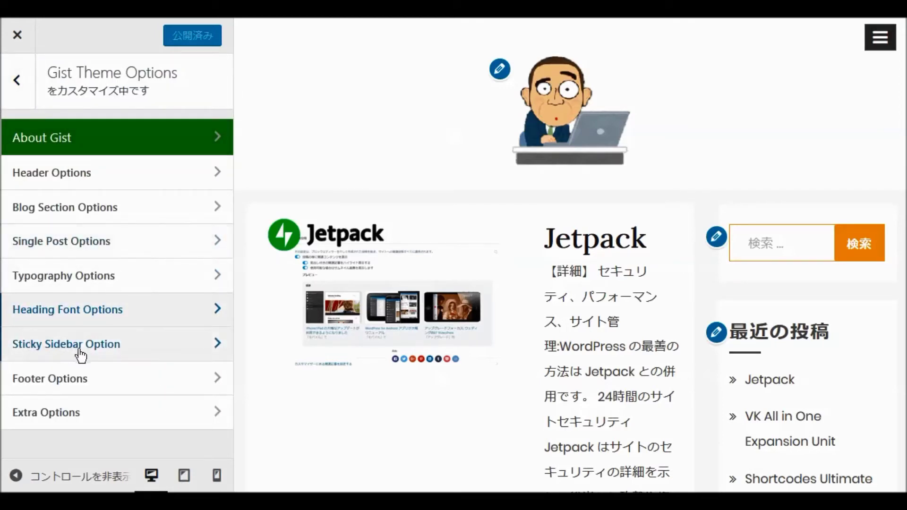
pyautogui.click(98, 350)
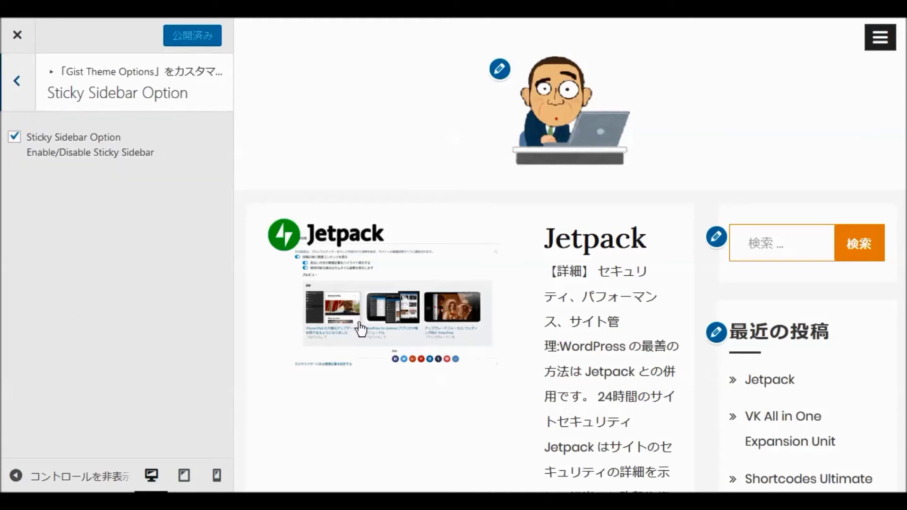
pyautogui.scroll(-8, 701, 344)
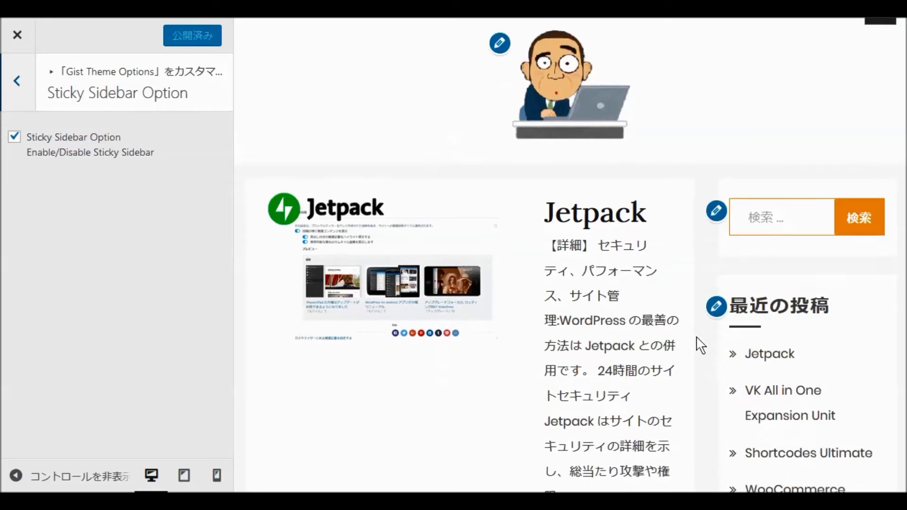
pyautogui.scroll(-20, 706, 339)
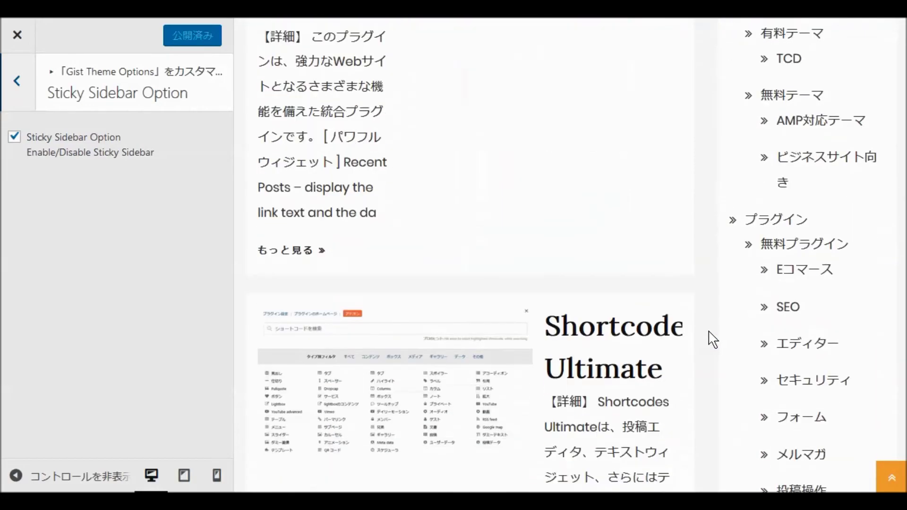
pyautogui.scroll(20, 711, 331)
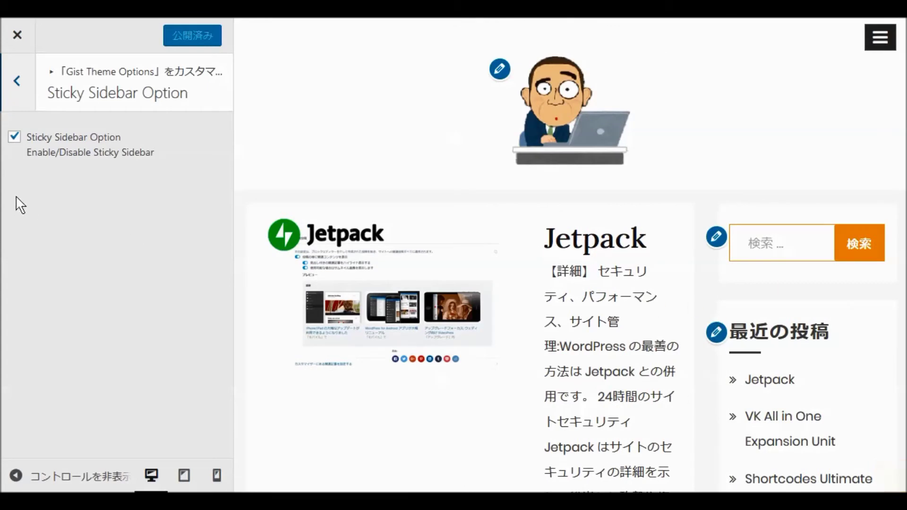
pyautogui.click(17, 81)
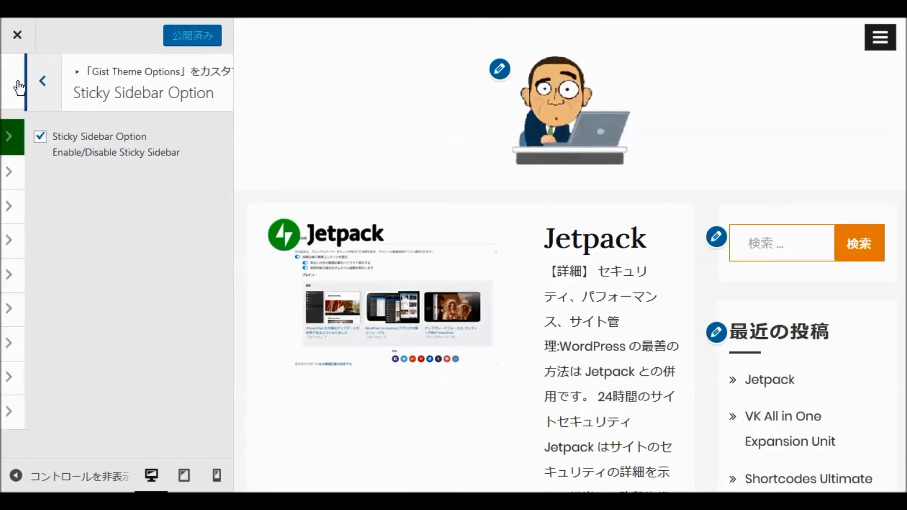
# Enable the Social Option in Footer Options, check the social icons in the previewed footer, and publish the change.
pyautogui.click(65, 385)
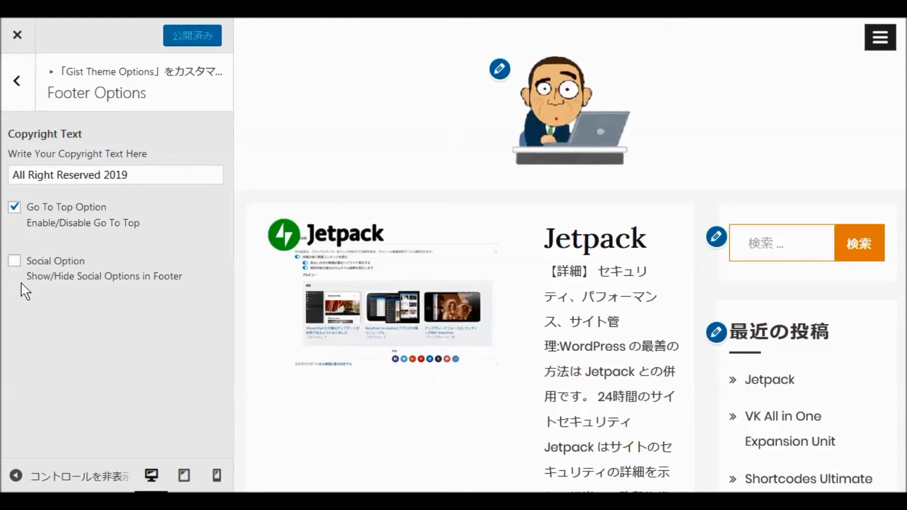
pyautogui.click(14, 261)
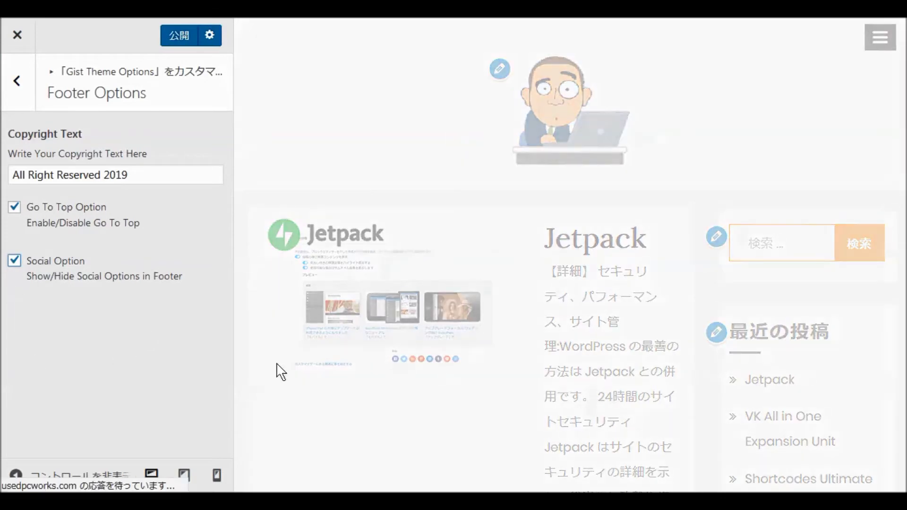
pyautogui.scroll(-8, 532, 312)
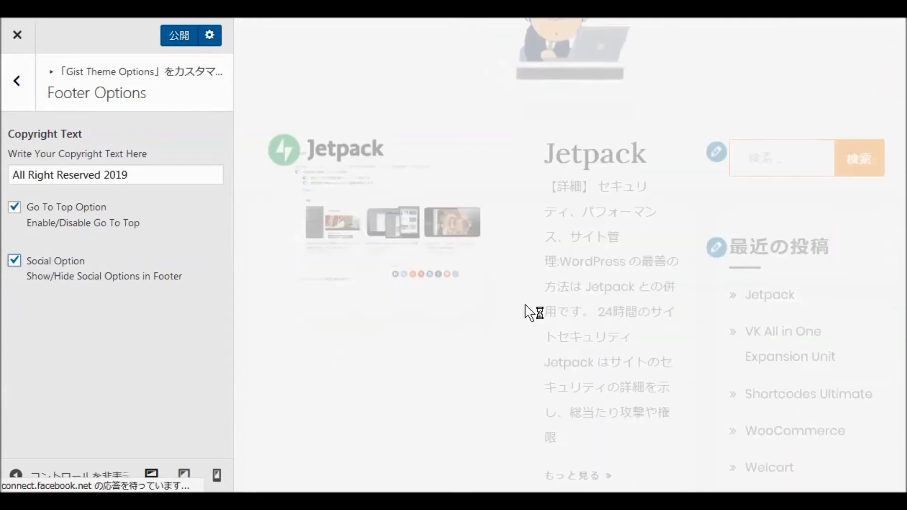
pyautogui.scroll(3, 539, 310)
pyautogui.scroll(-15, 538, 310)
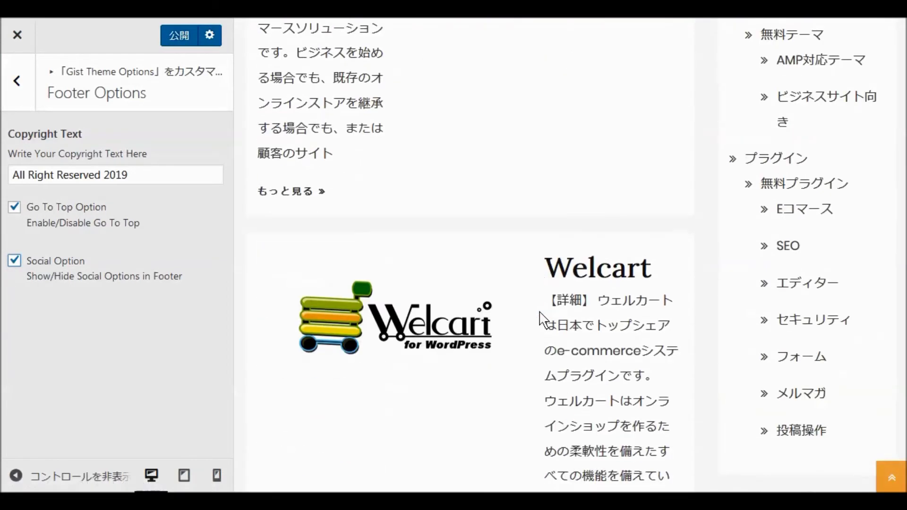
pyautogui.scroll(-10, 541, 318)
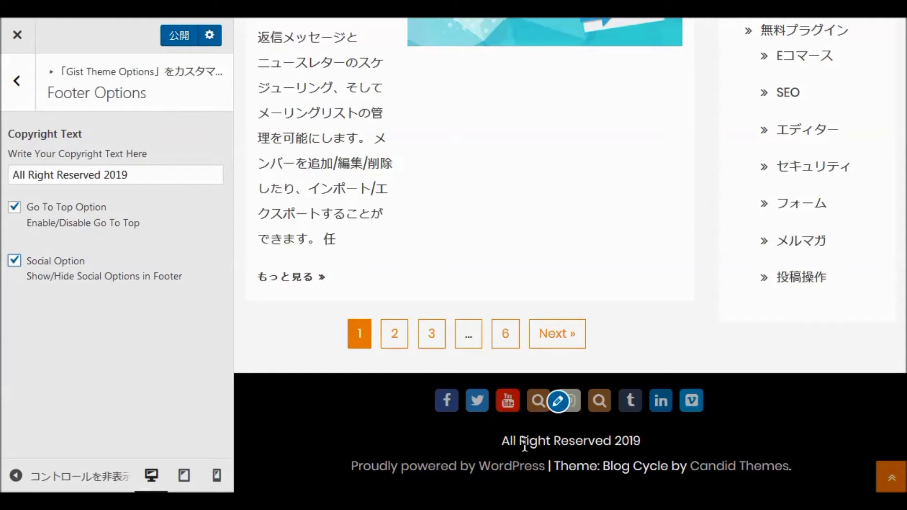
pyautogui.click(179, 36)
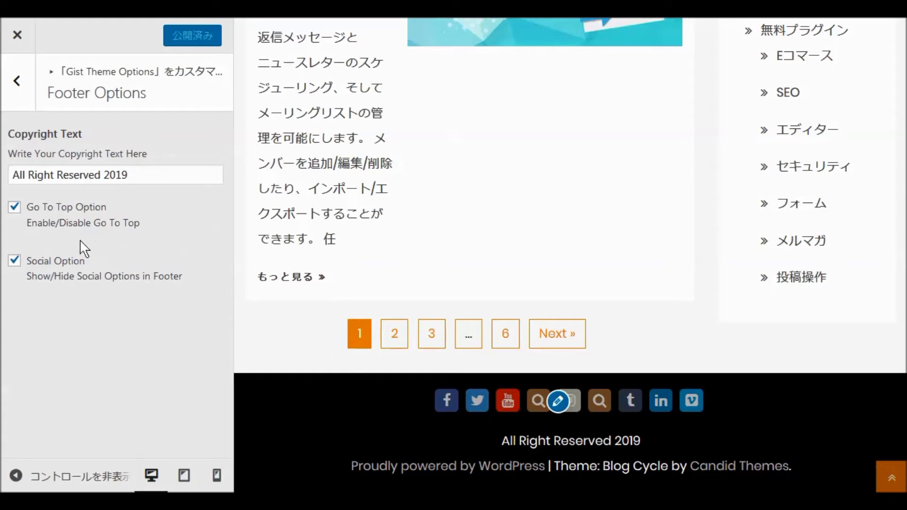
pyautogui.click(17, 84)
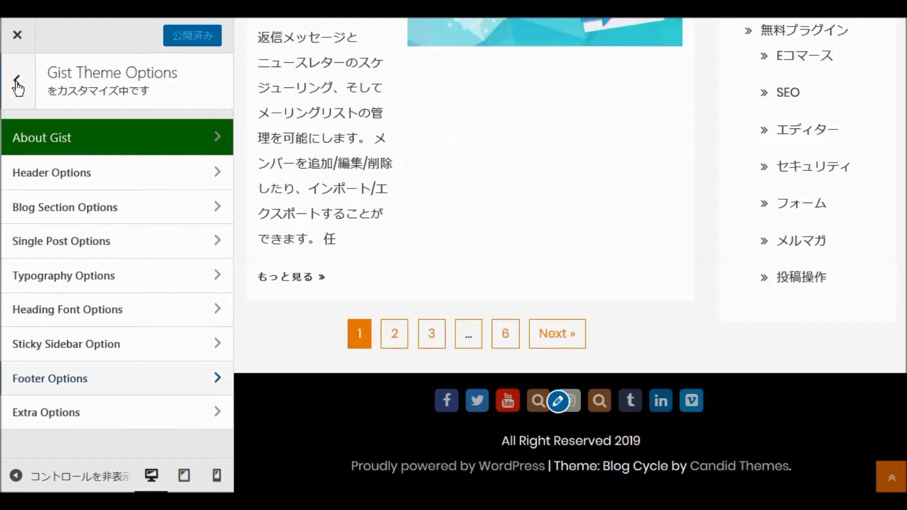
# Review the breadcrumb checkbox and breadcrumb text in Extra Options and look over the blog page in the preview.
pyautogui.click(71, 415)
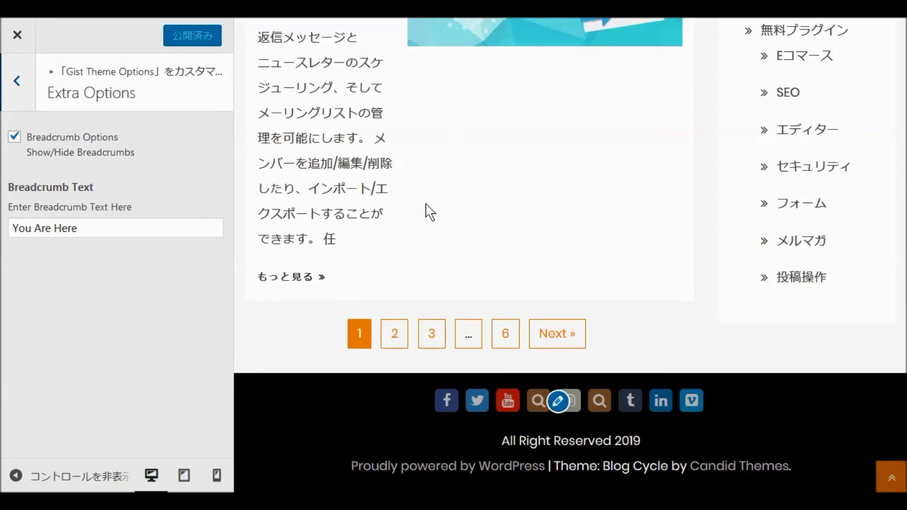
pyautogui.scroll(5, 430, 213)
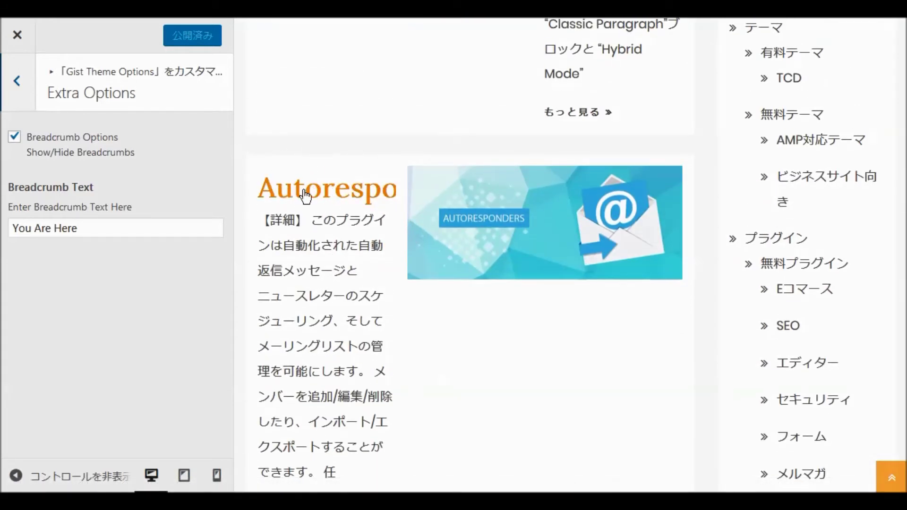
pyautogui.scroll(20, 362, 284)
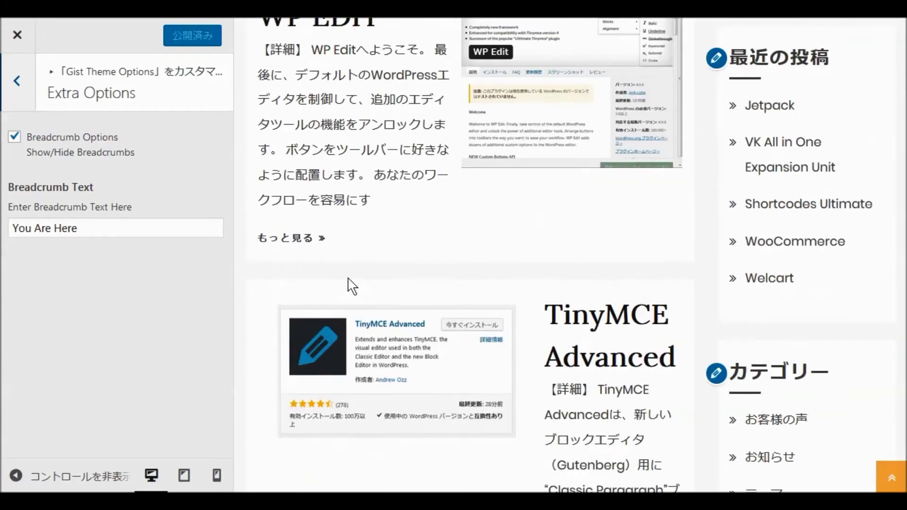
pyautogui.scroll(20, 361, 274)
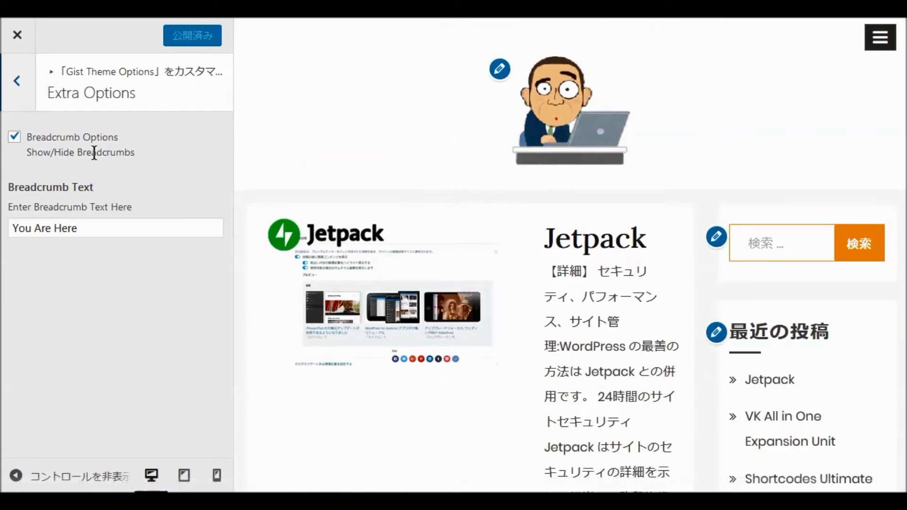
pyautogui.click(17, 76)
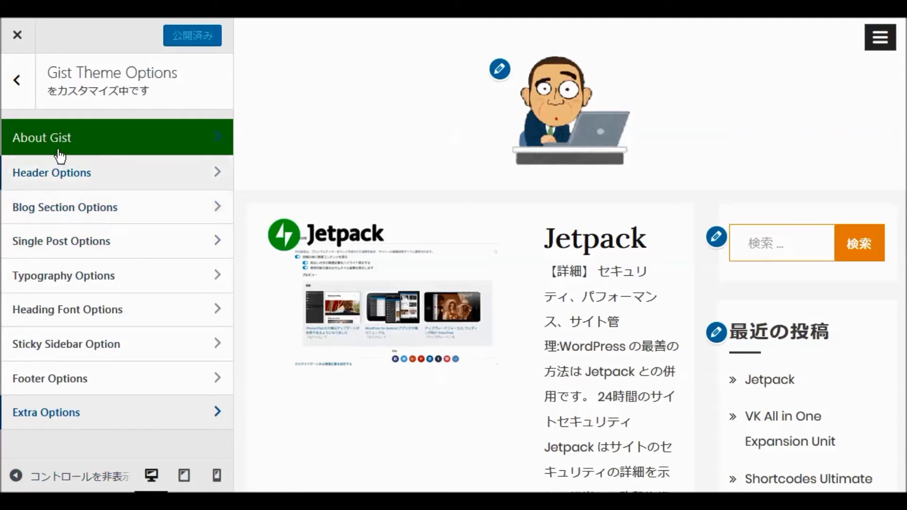
pyautogui.click(20, 79)
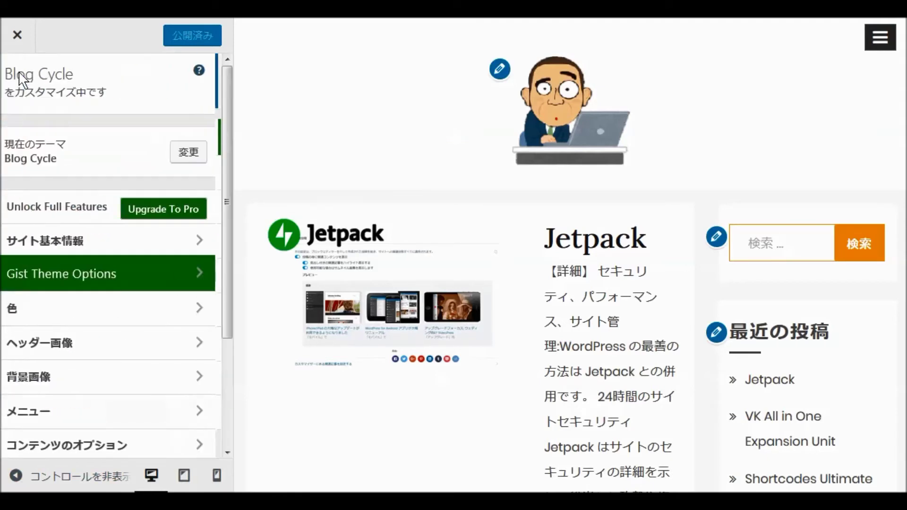
# Set the site's Primary Color to #0000ff in the color settings (色).
pyautogui.click(56, 316)
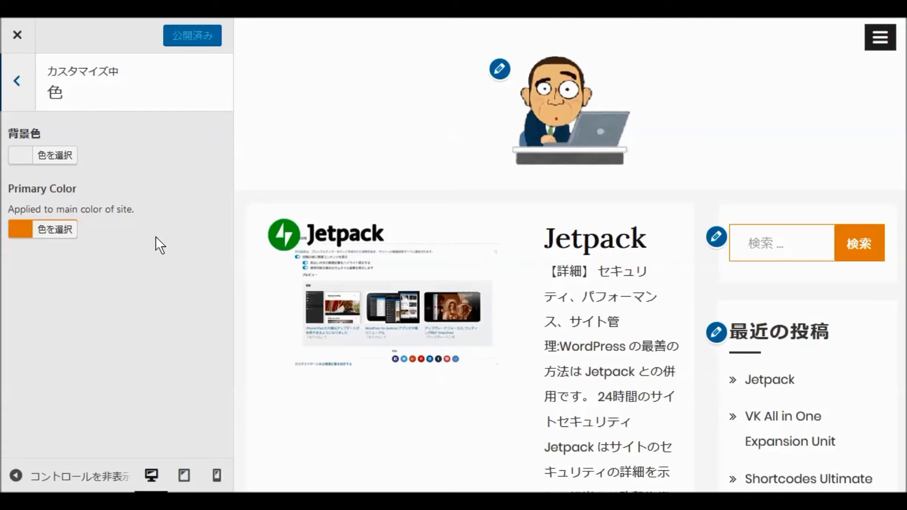
pyautogui.click(69, 232)
pyautogui.tripleClick(123, 230)
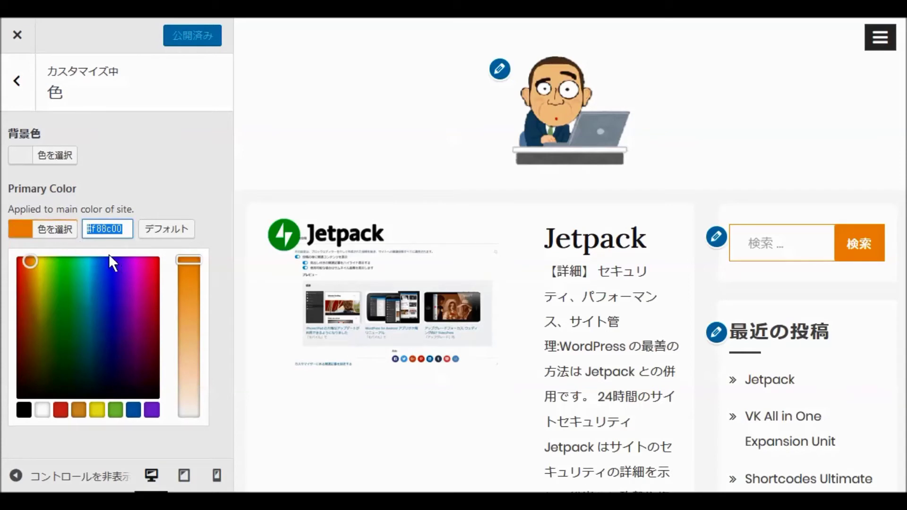
pyautogui.click(128, 229)
pyautogui.press('BackSpace')
pyautogui.press('BackSpace')
pyautogui.press('BackSpace')
pyautogui.press('BackSpace')
pyautogui.press('BackSpace')
pyautogui.press('BackSpace')
pyautogui.write('0000')
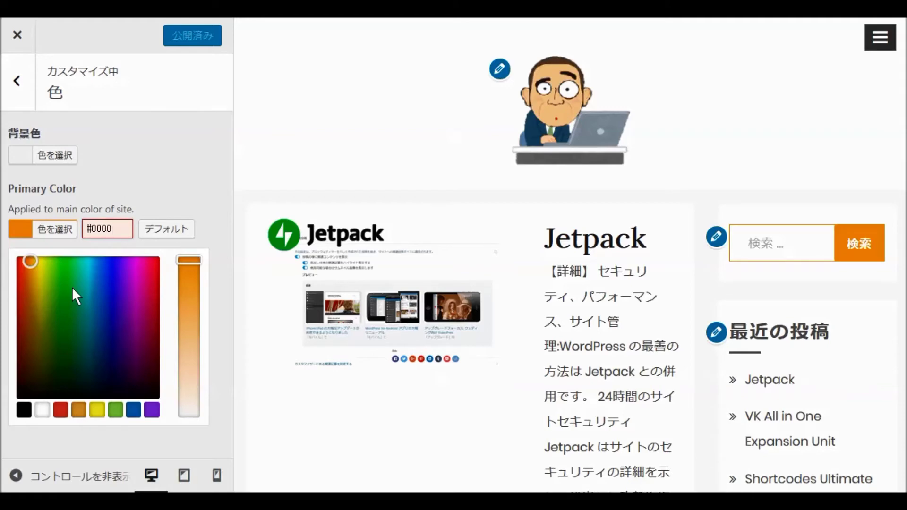
pyautogui.write('ff')
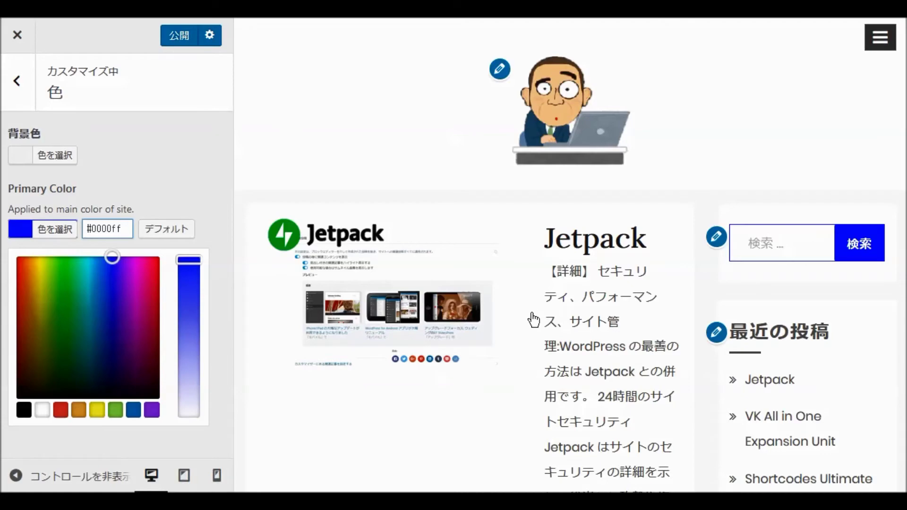
# Check the new primary color on the pagination and other page elements in the preview, and publish it.
pyautogui.scroll(-6, 533, 321)
pyautogui.scroll(-15, 538, 321)
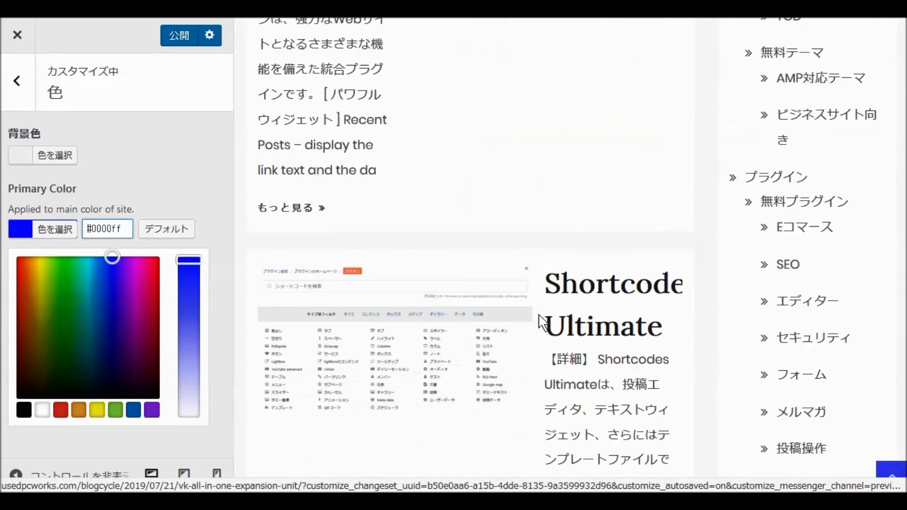
pyautogui.scroll(-20, 543, 316)
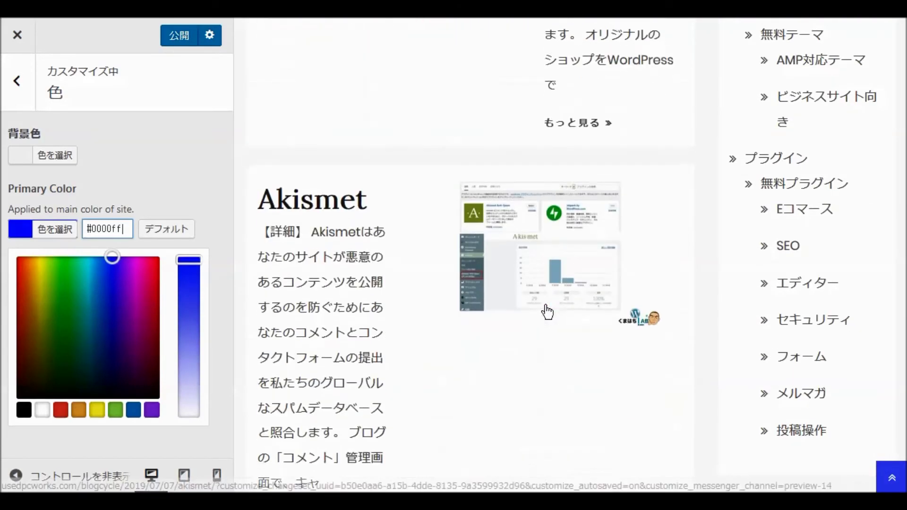
pyautogui.scroll(-4, 562, 305)
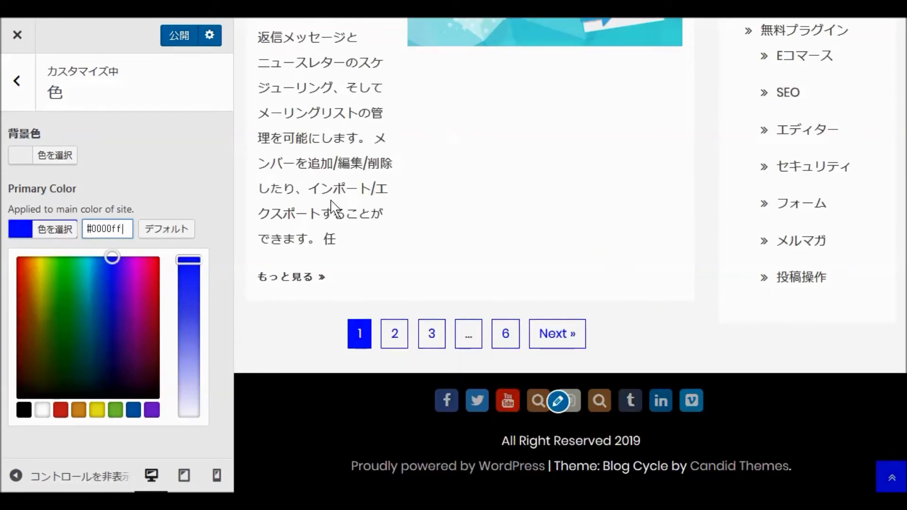
pyautogui.click(178, 38)
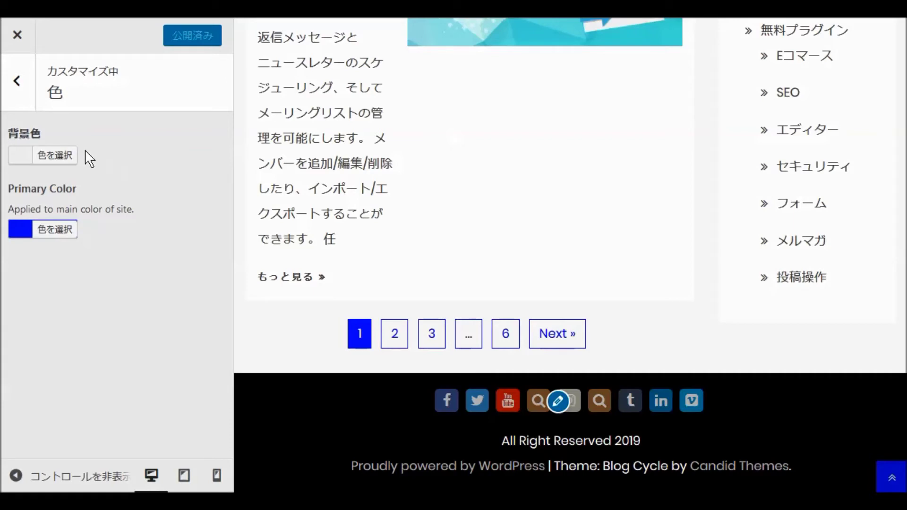
# Set the site's background color (背景色) to #ffffff and publish the change.
pyautogui.click(62, 161)
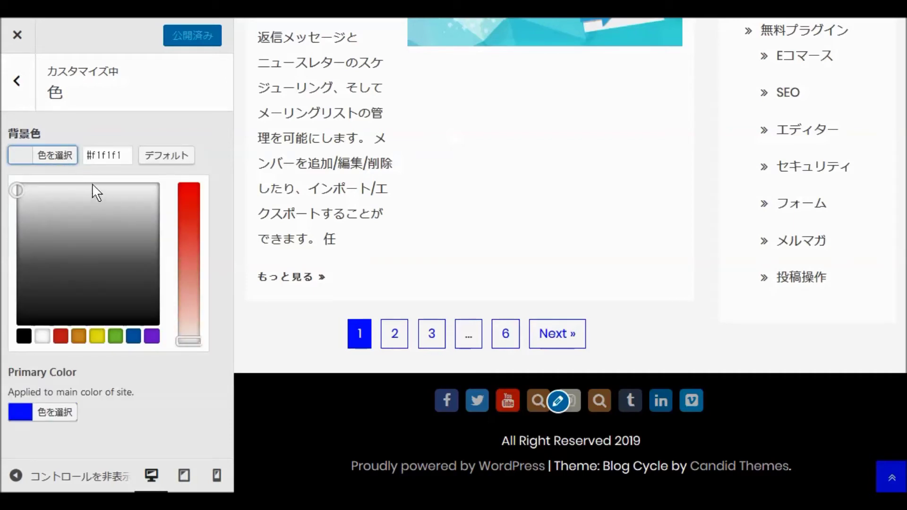
pyautogui.click(128, 157)
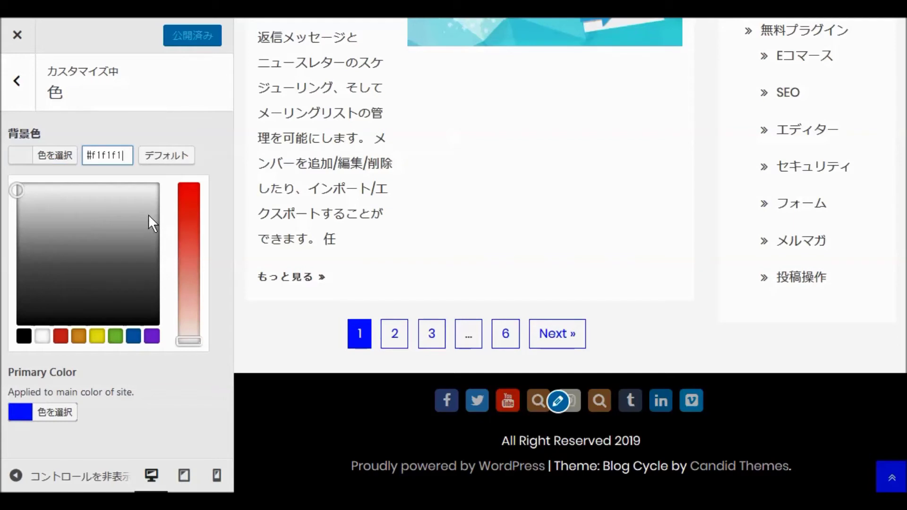
pyautogui.press('BackSpace')
pyautogui.press('BackSpace')
pyautogui.press('BackSpace')
pyautogui.press('BackSpace')
pyautogui.press('BackSpace')
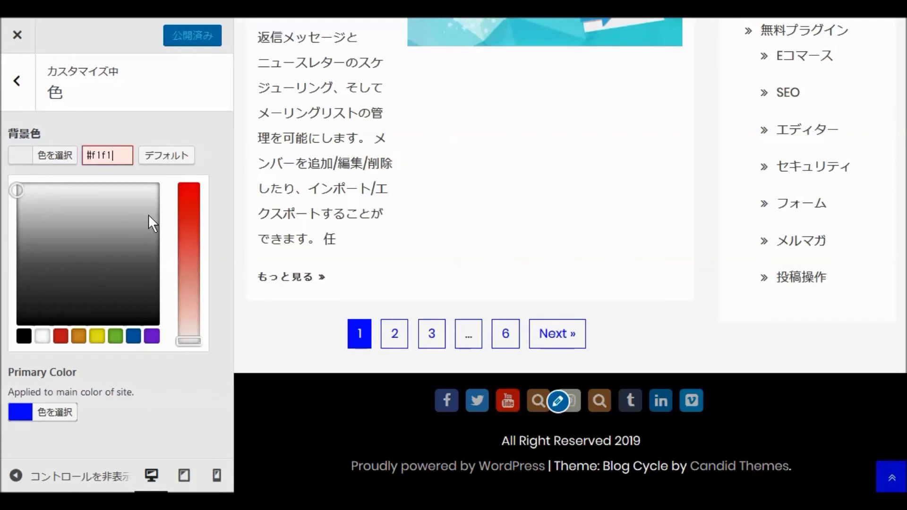
pyautogui.write('ffffff')
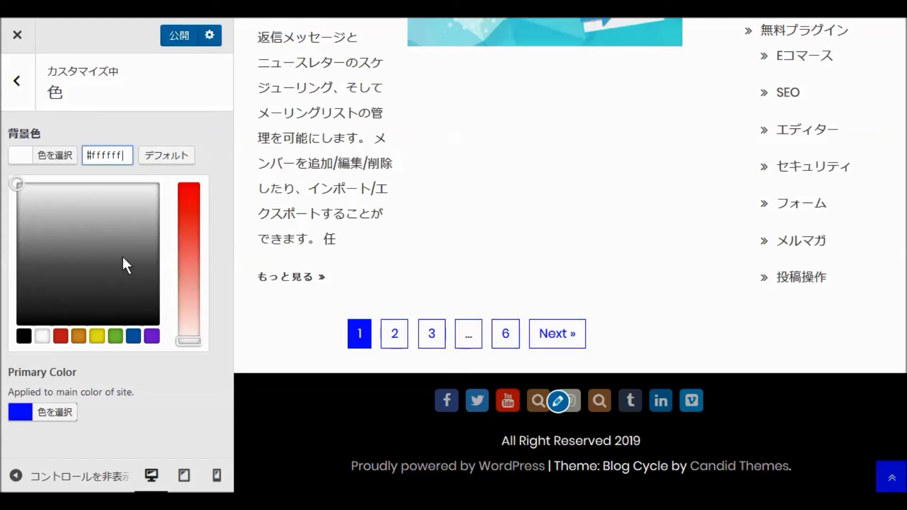
pyautogui.click(170, 40)
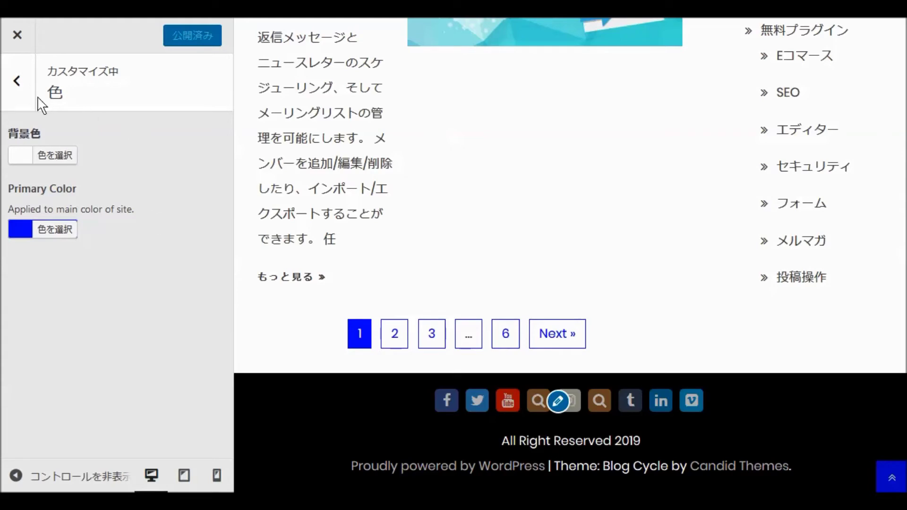
# Look over the header image (ヘッダー画像) and background image (背景画像) settings without choosing an image.
pyautogui.click(15, 85)
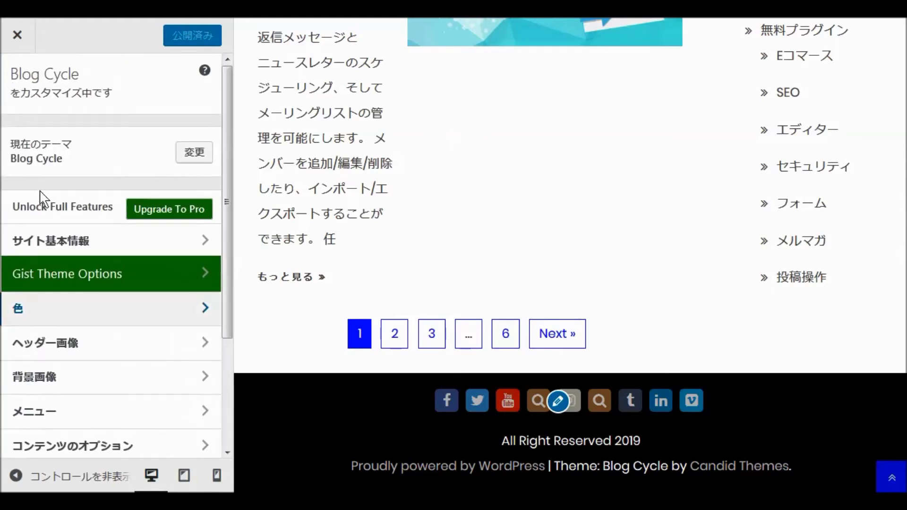
pyautogui.scroll(-2, 111, 313)
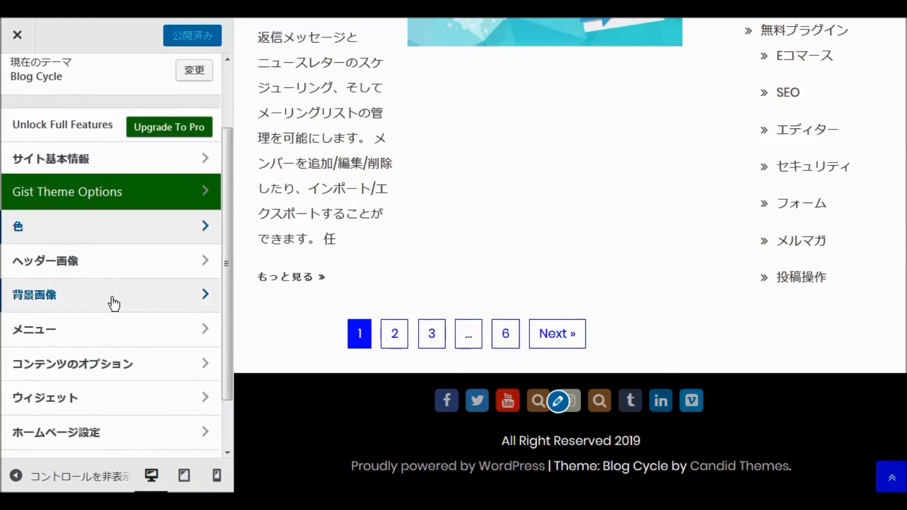
pyautogui.click(70, 264)
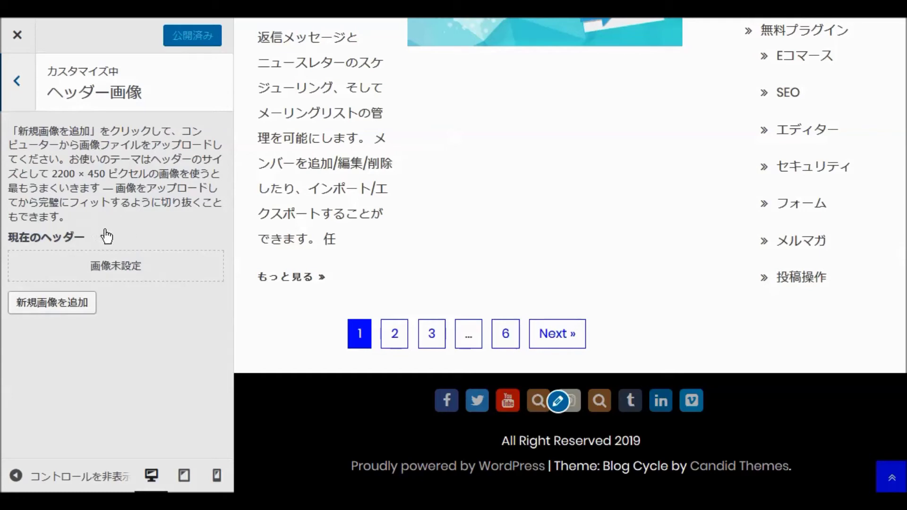
pyautogui.click(18, 85)
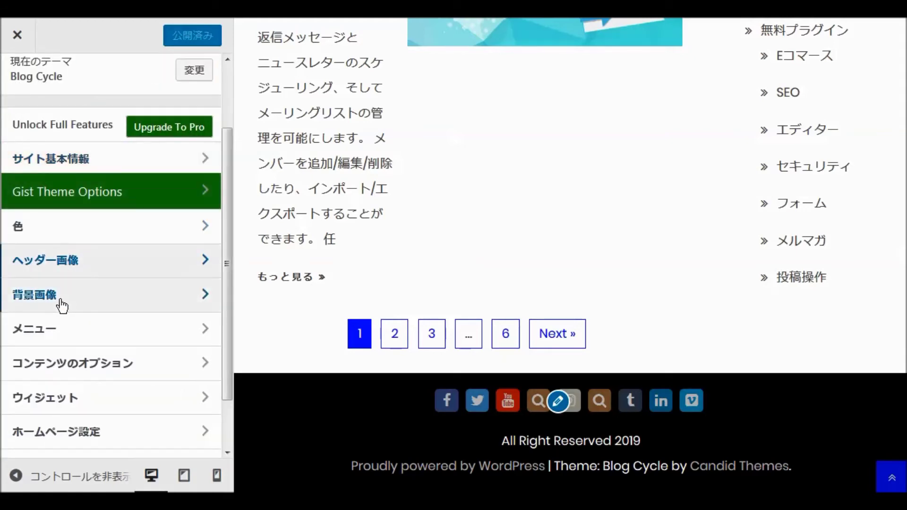
pyautogui.click(46, 302)
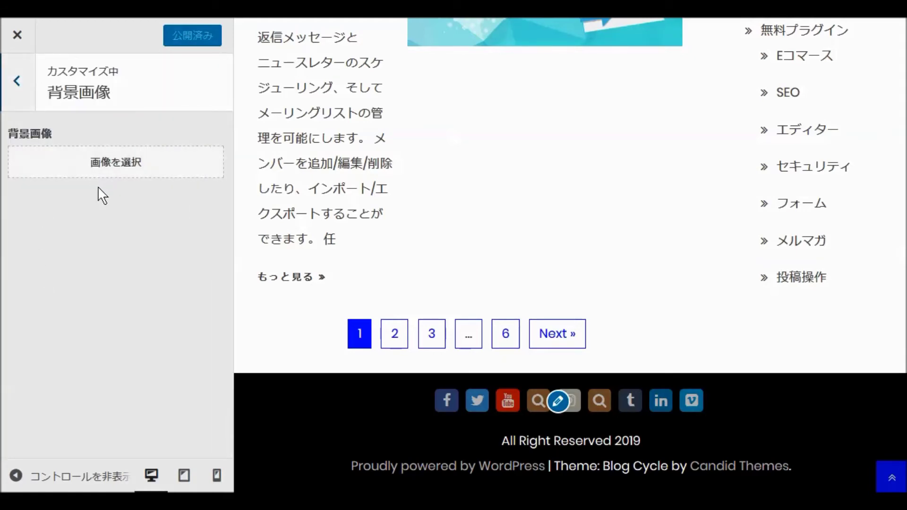
pyautogui.click(18, 84)
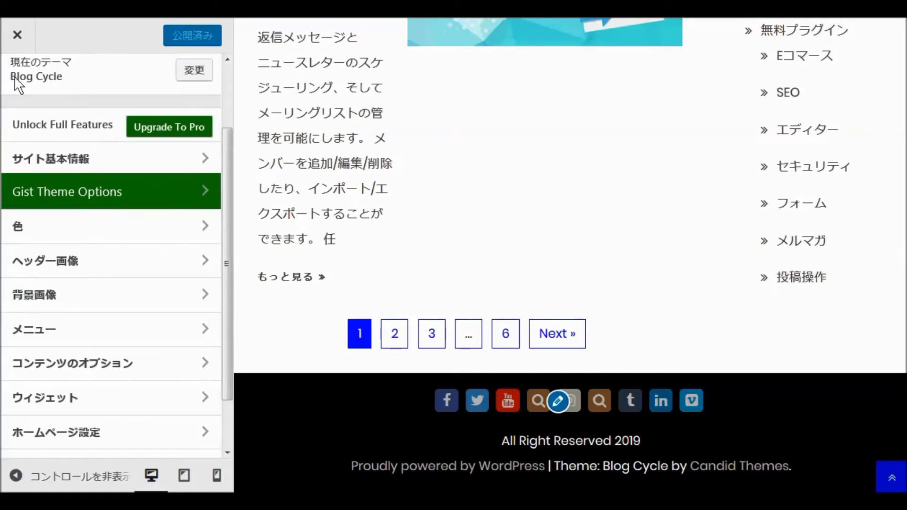
# Turn off the author display (投稿者を表示) in the content options (コンテンツのオプション) and publish the change.
pyautogui.scroll(-2, 99, 235)
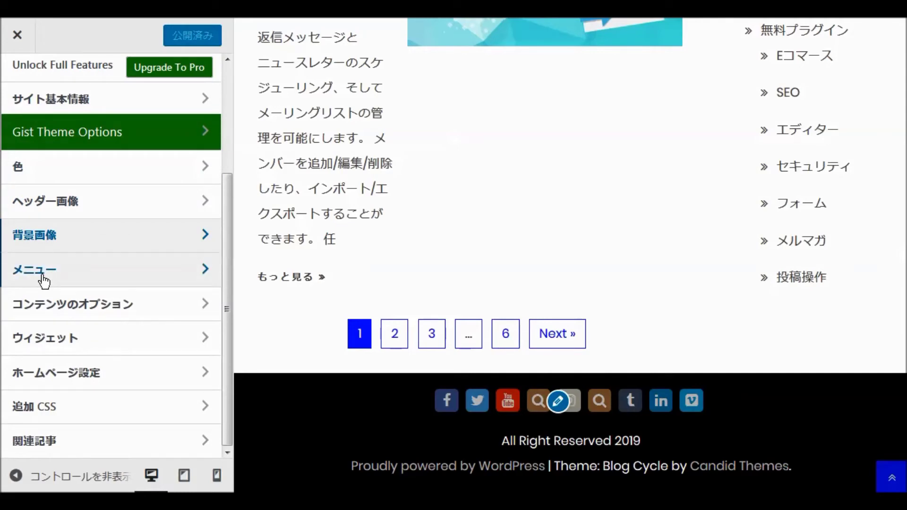
pyautogui.click(75, 306)
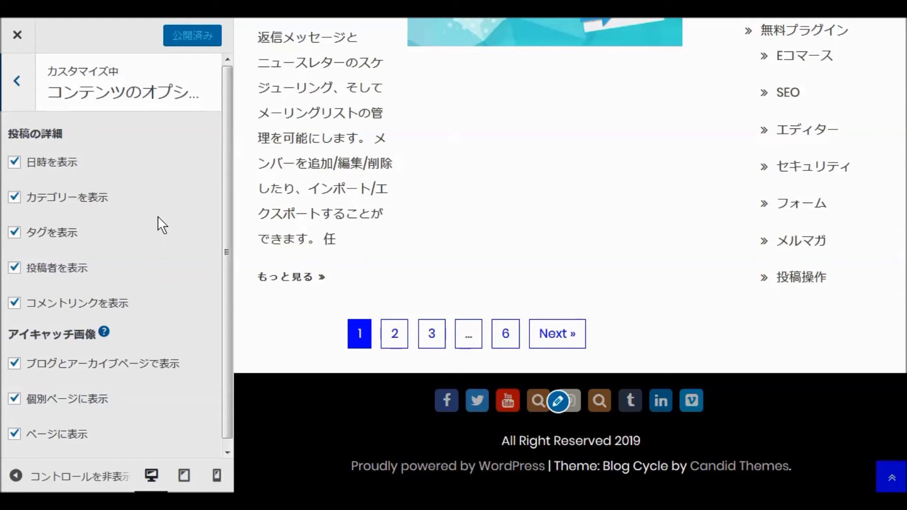
pyautogui.scroll(-1, 160, 225)
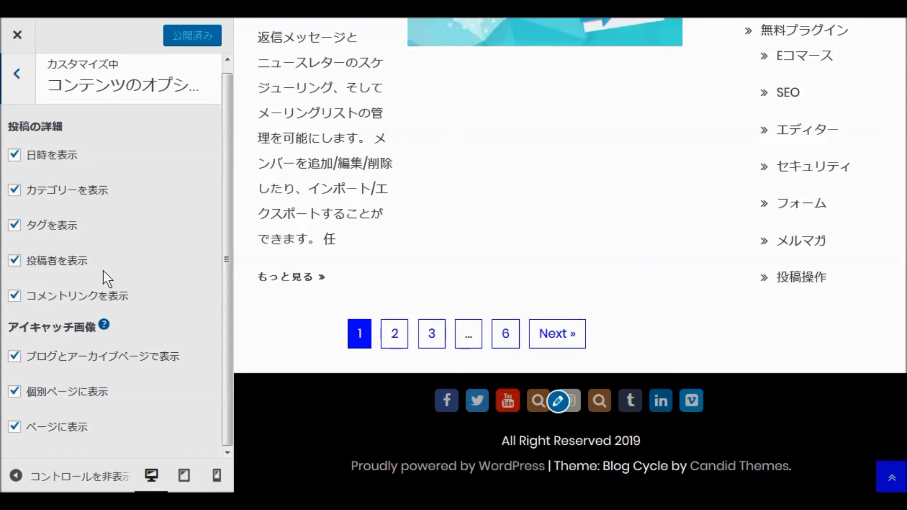
pyautogui.click(15, 261)
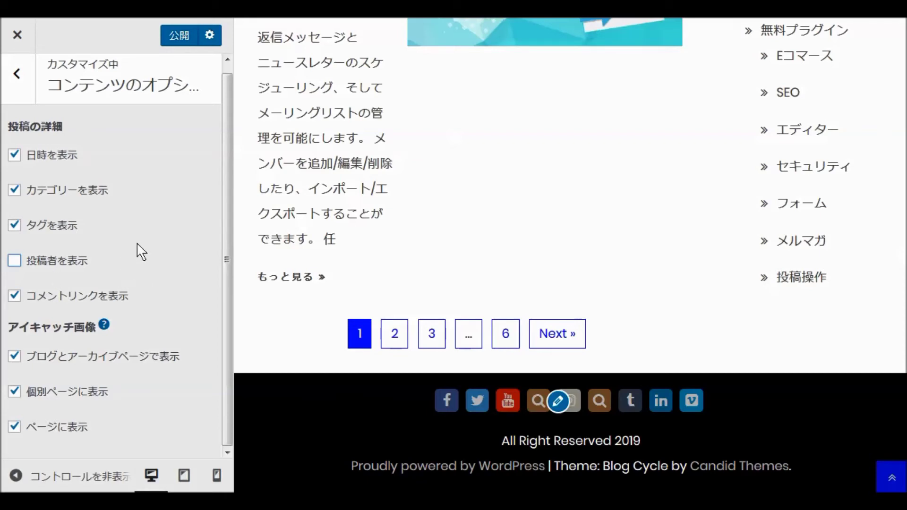
pyautogui.click(178, 37)
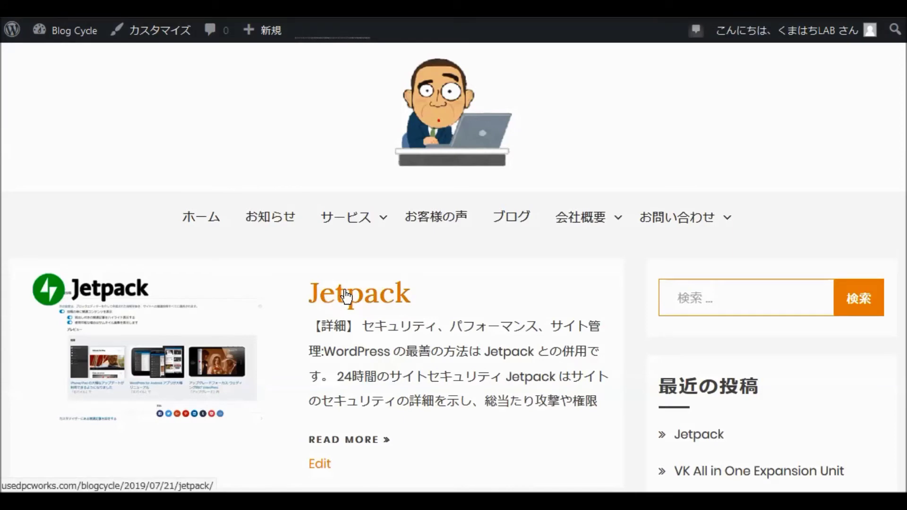
# Open the Jetpack post on the live site and examine its breadcrumbs, title area, body, related posts and comment form.
pyautogui.click(350, 296)
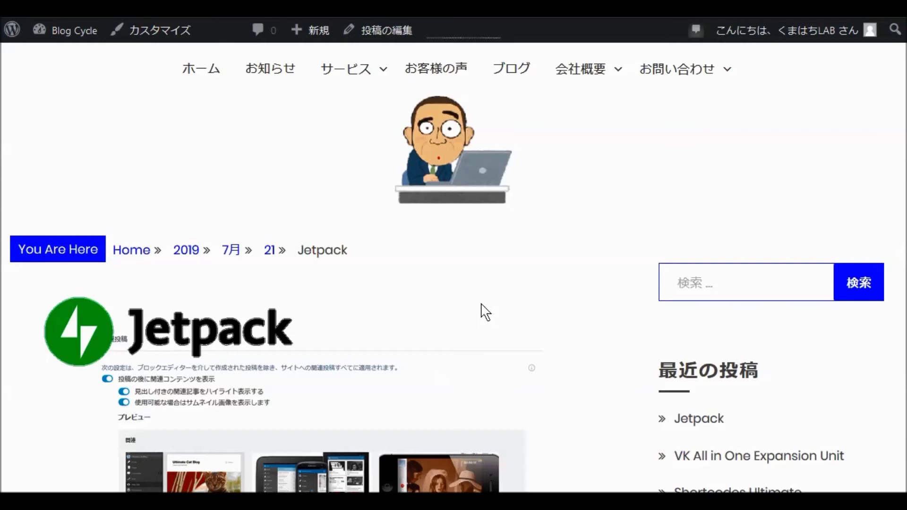
pyautogui.scroll(-9, 484, 312)
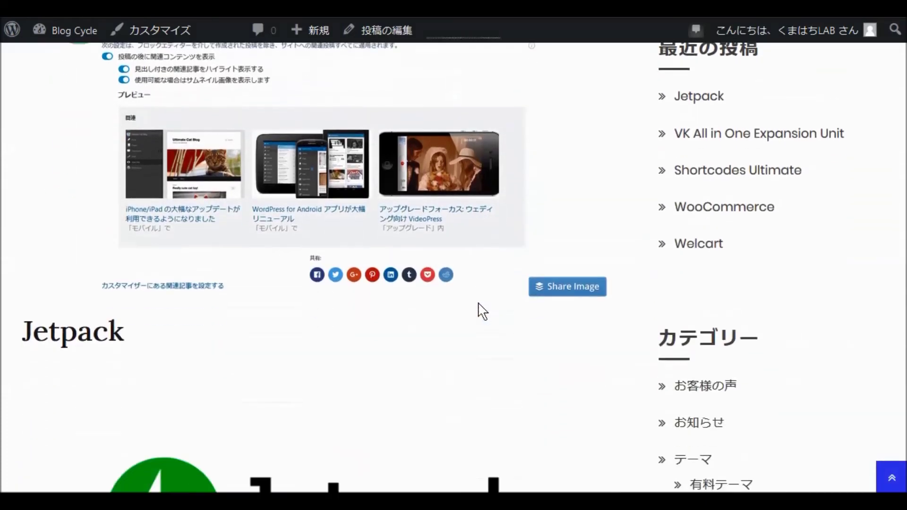
pyautogui.scroll(-6, 480, 302)
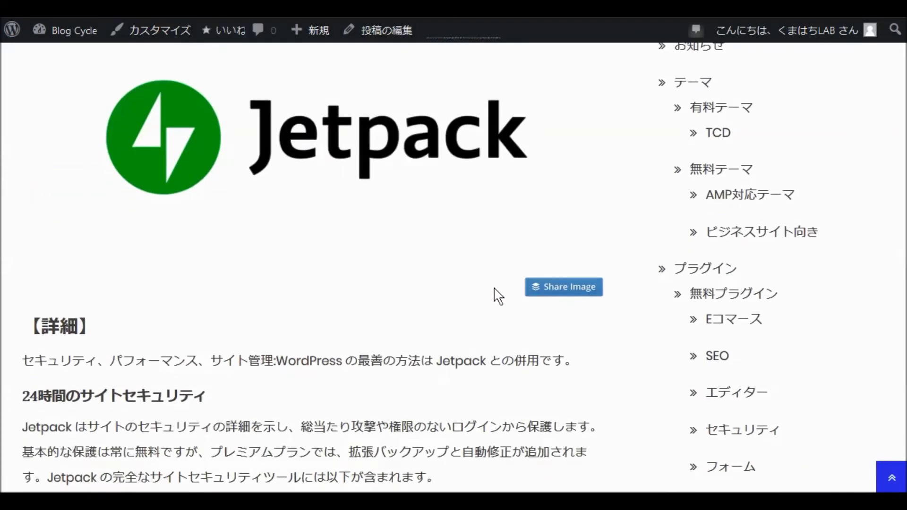
pyautogui.scroll(-15, 496, 293)
pyautogui.scroll(-12, 509, 289)
pyautogui.scroll(-10, 509, 288)
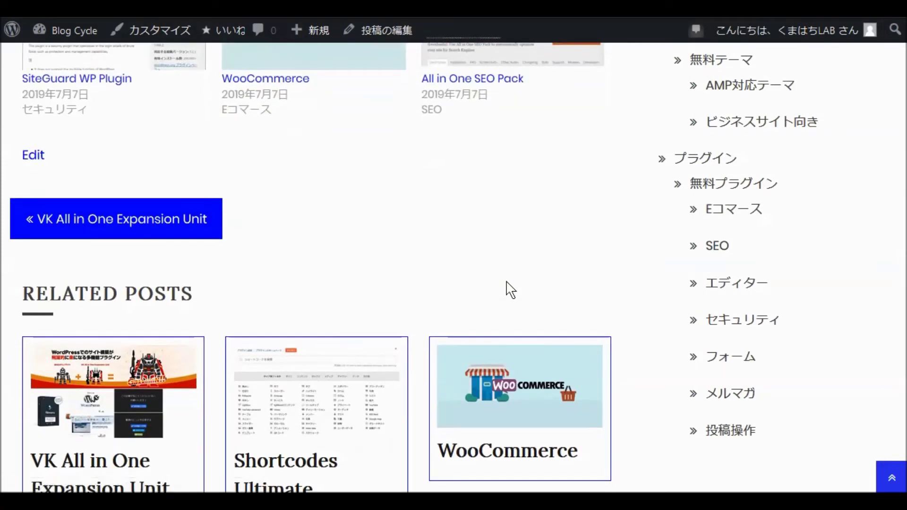
pyautogui.scroll(-7, 510, 289)
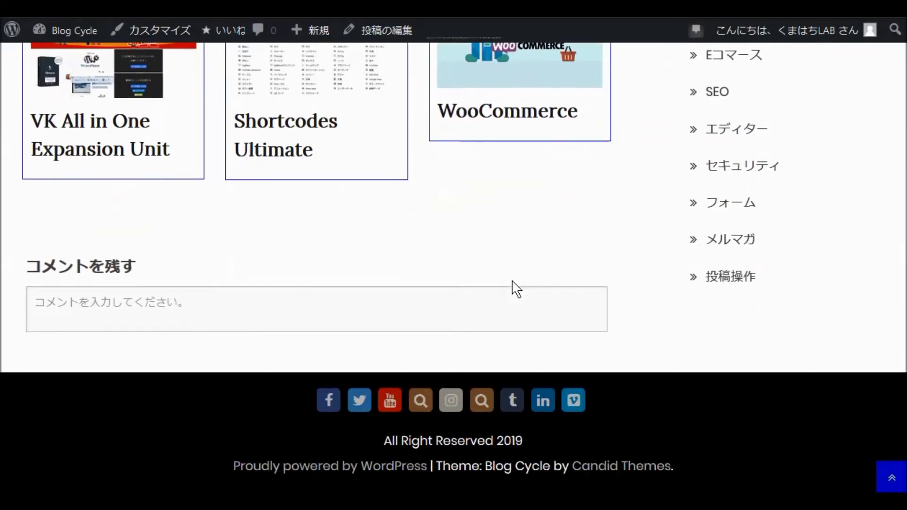
pyautogui.scroll(20, 518, 290)
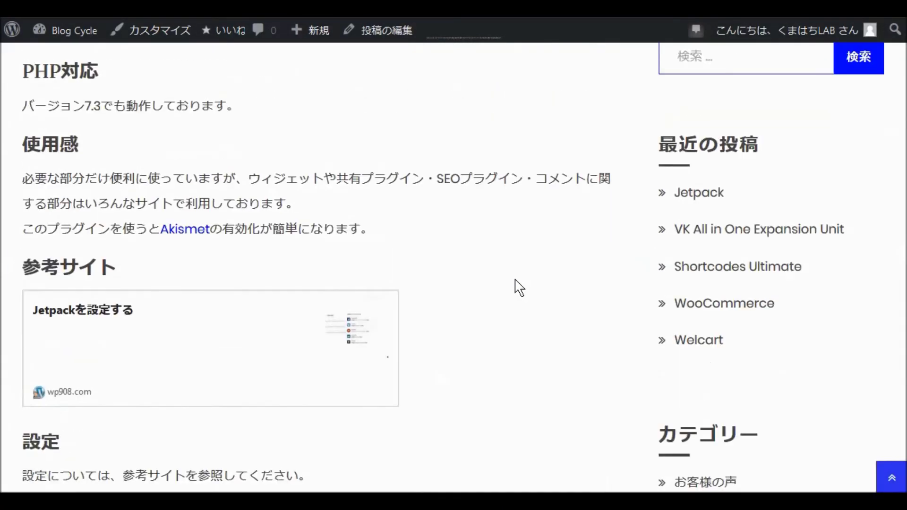
pyautogui.scroll(10, 519, 287)
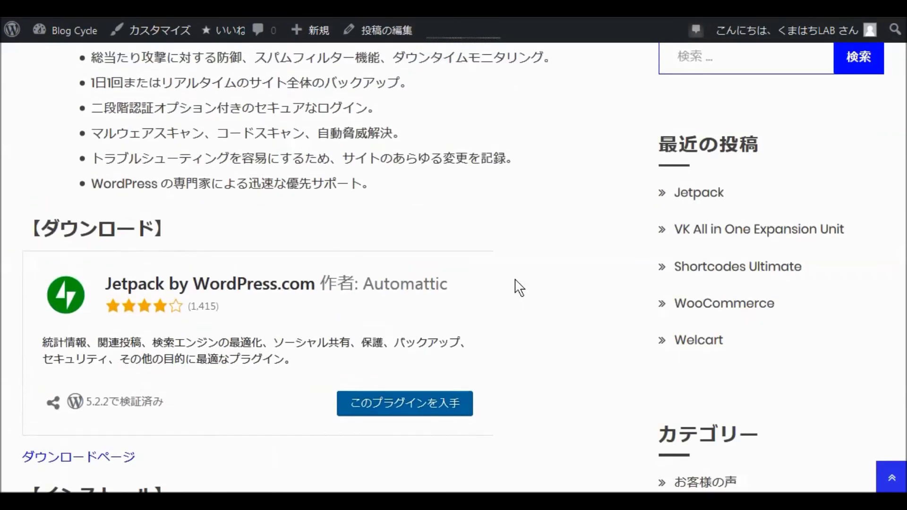
pyautogui.scroll(15, 520, 288)
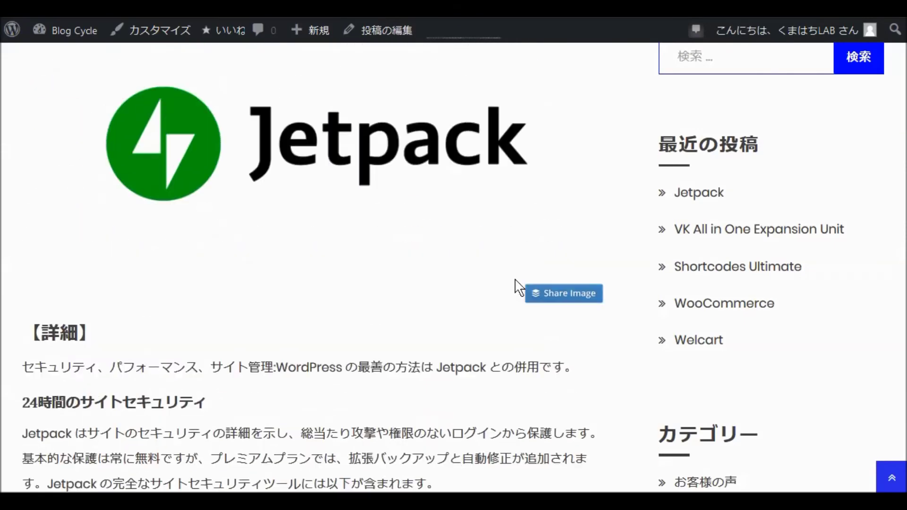
pyautogui.scroll(8, 519, 288)
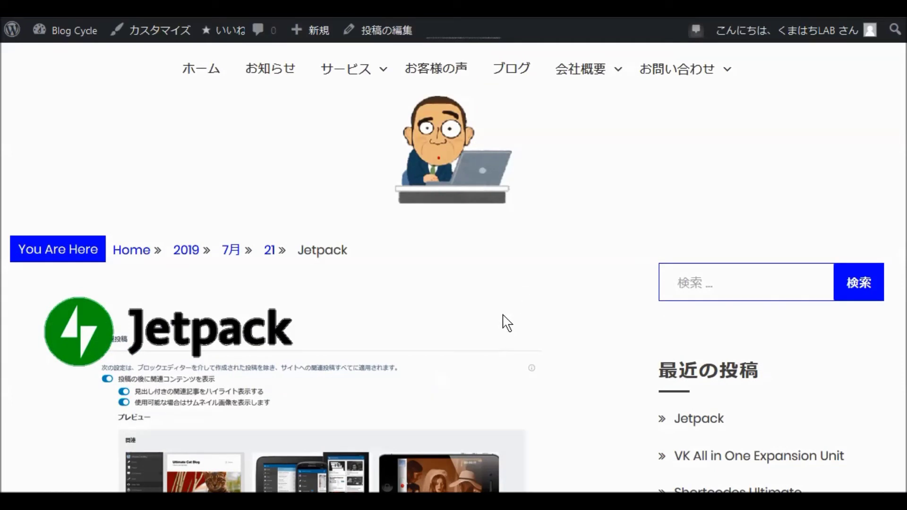
pyautogui.scroll(-5, 451, 307)
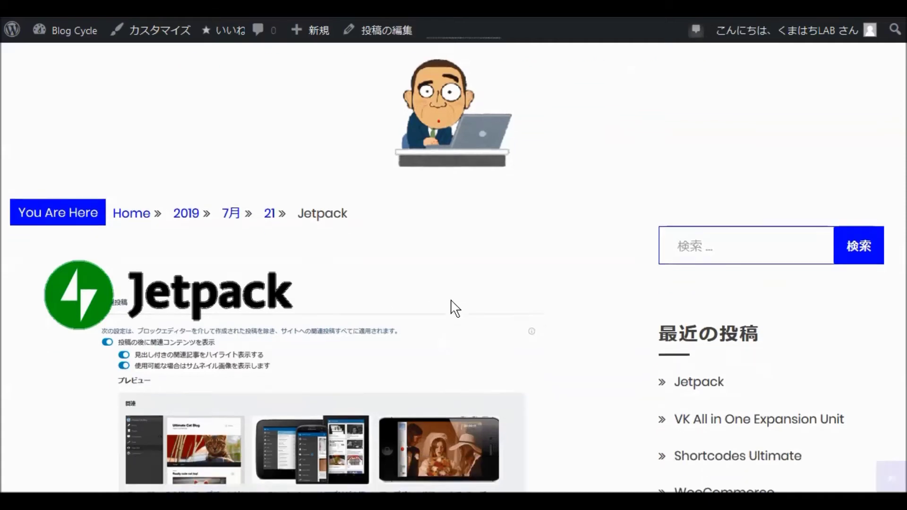
pyautogui.scroll(-2, 454, 310)
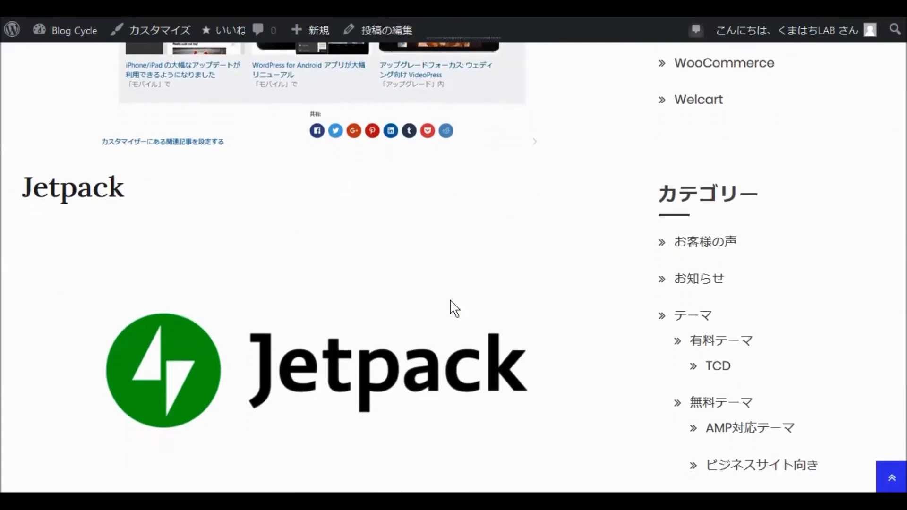
pyautogui.scroll(-5, 482, 304)
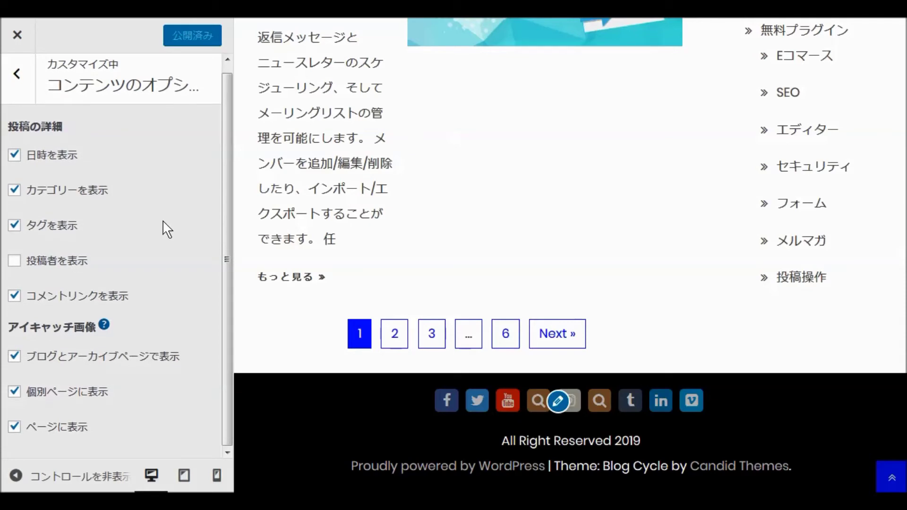
# Review the related post and featured image settings in the Single Post Options of Gist Theme Options.
pyautogui.click(15, 80)
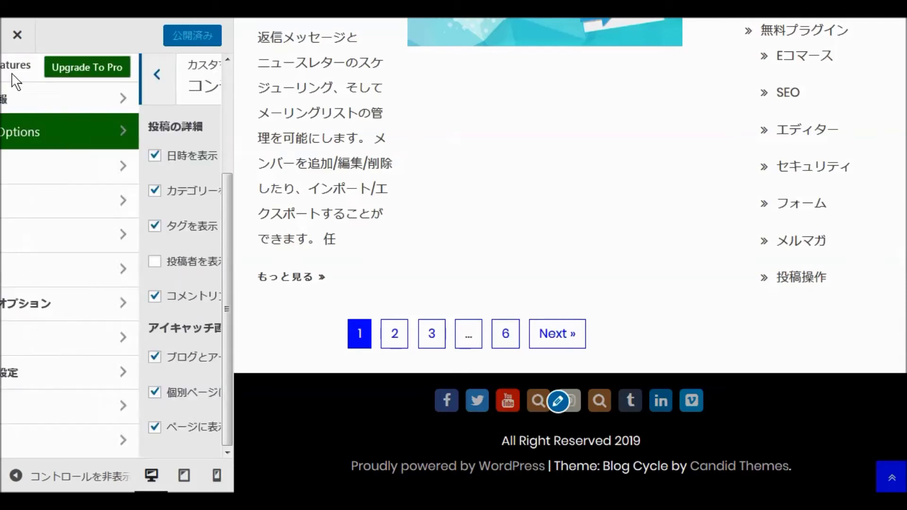
pyautogui.click(72, 141)
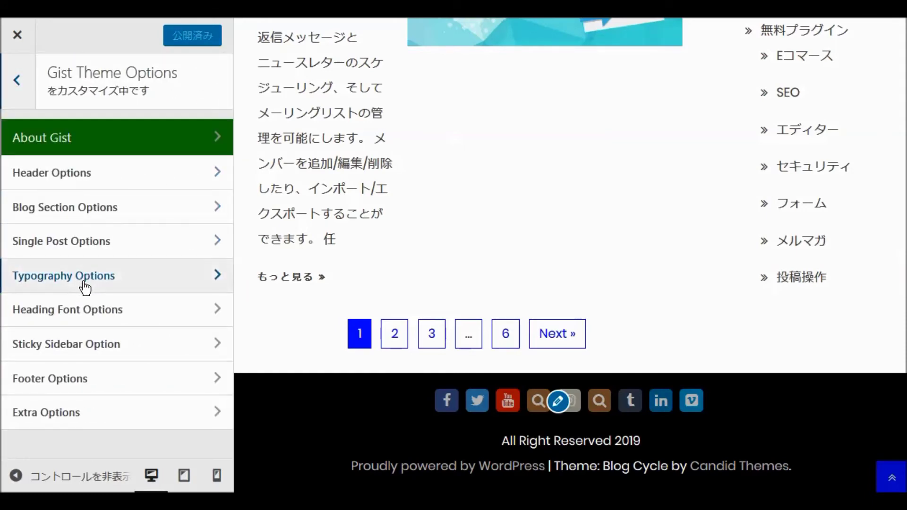
pyautogui.click(89, 244)
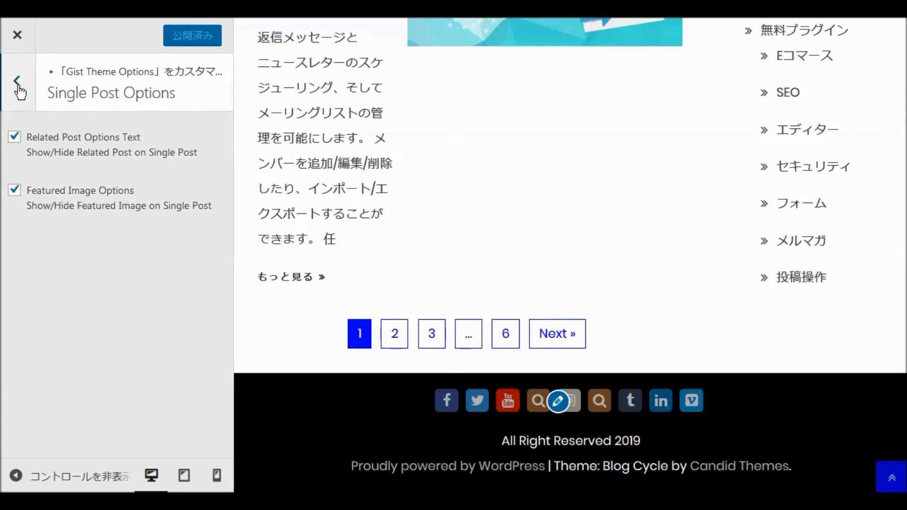
pyautogui.click(18, 83)
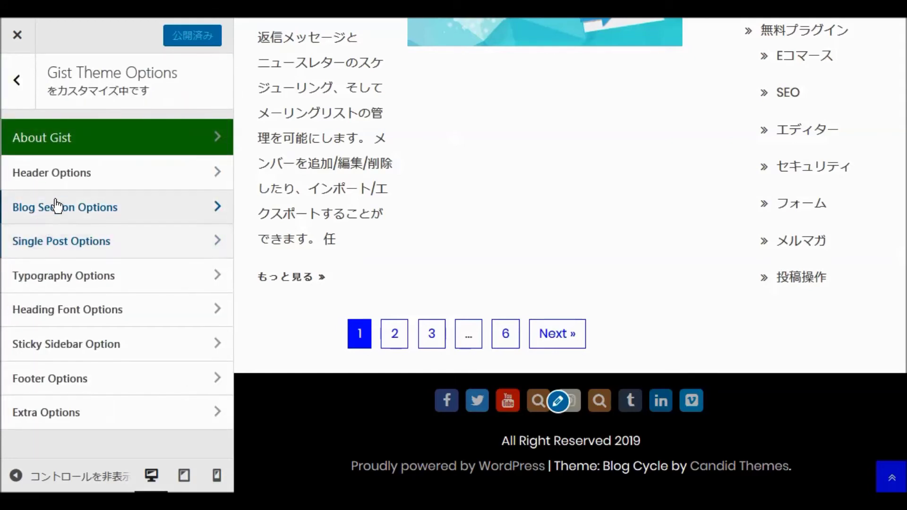
# Enable Meta Show/Hide Options in the Blog Section Options to hide the post meta, and publish the change.
pyautogui.click(53, 207)
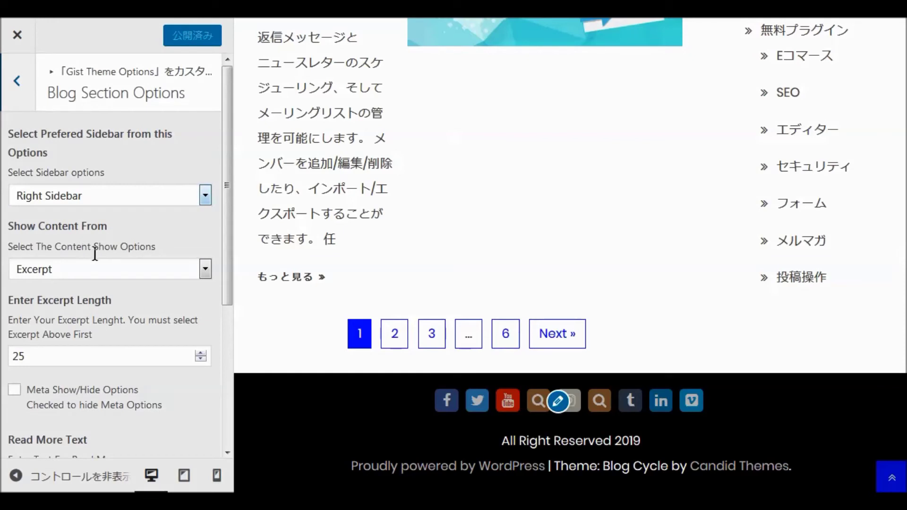
pyautogui.scroll(-5, 95, 254)
pyautogui.scroll(4, 100, 254)
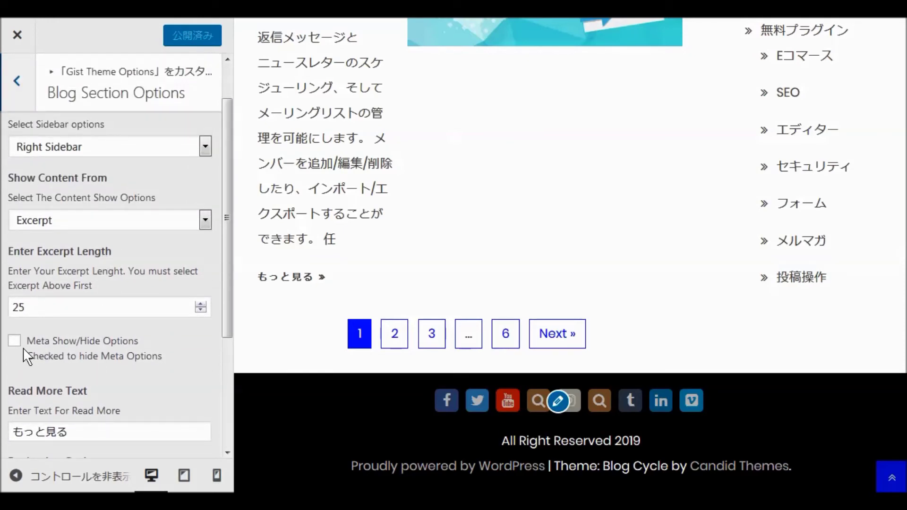
pyautogui.click(14, 340)
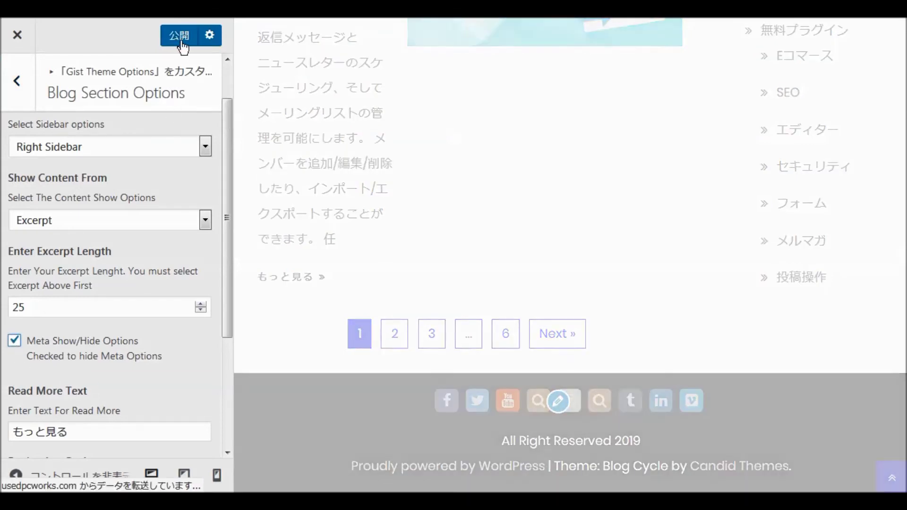
pyautogui.click(181, 41)
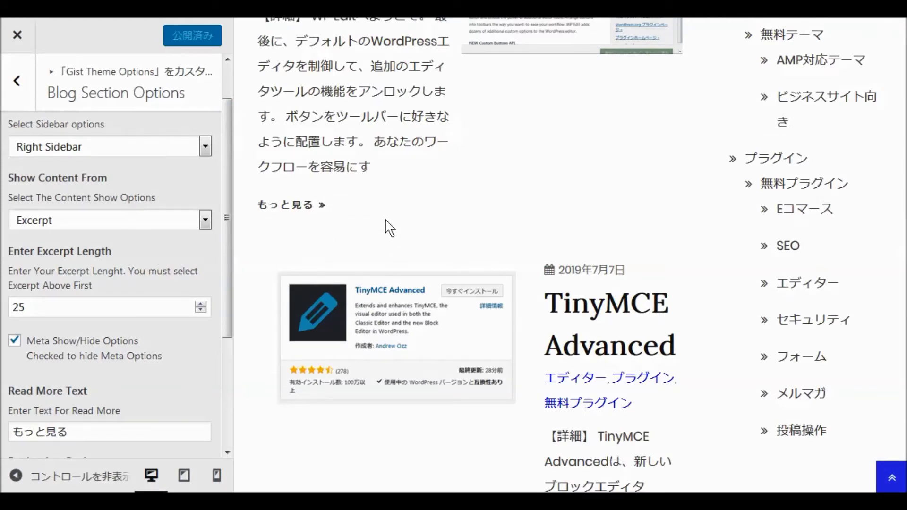
# Check the meta details of the post listing in the preview and of the reloaded Jetpack post on the live site.
pyautogui.scroll(-5, 390, 228)
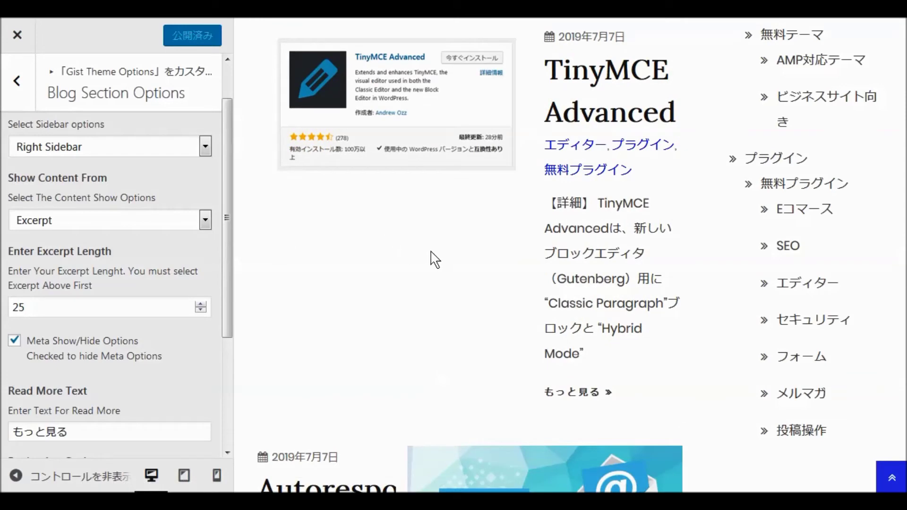
pyautogui.scroll(10, 432, 259)
pyautogui.scroll(10, 444, 255)
pyautogui.scroll(10, 444, 256)
pyautogui.scroll(10, 442, 255)
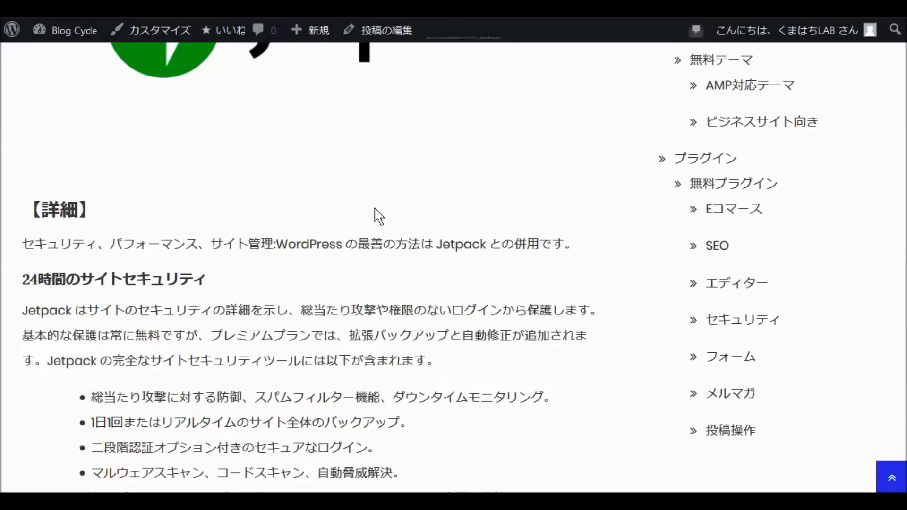
pyautogui.scroll(10, 379, 216)
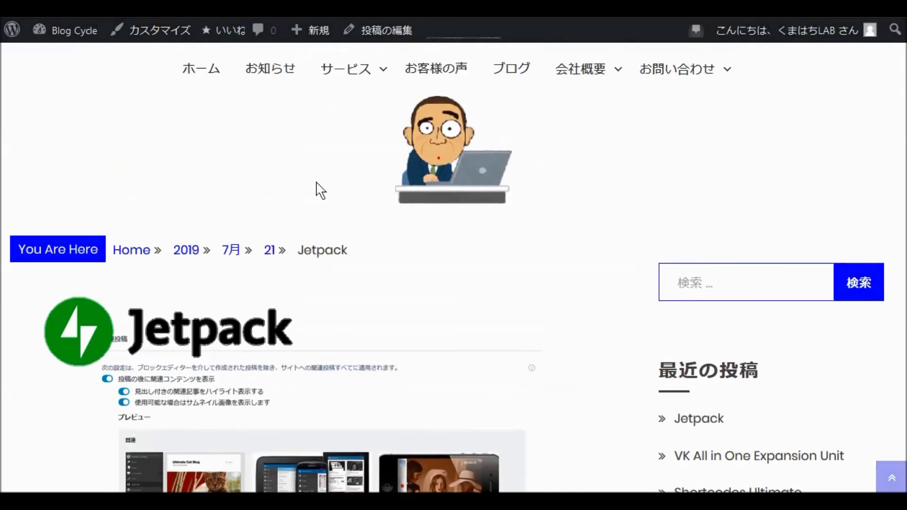
pyautogui.click(74, 30)
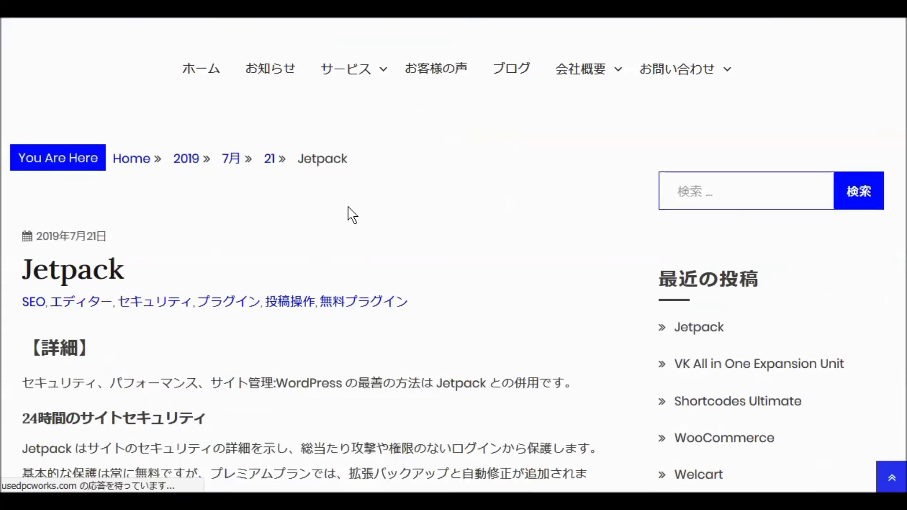
# Examine the Jetpack post on the live site, including its title area, body, share section, tags and related posts.
pyautogui.scroll(-10, 422, 261)
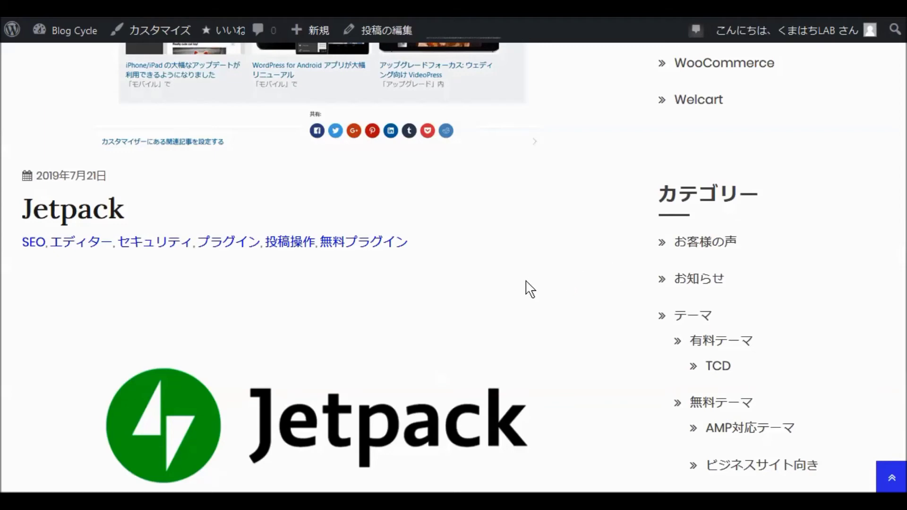
pyautogui.scroll(-20, 530, 290)
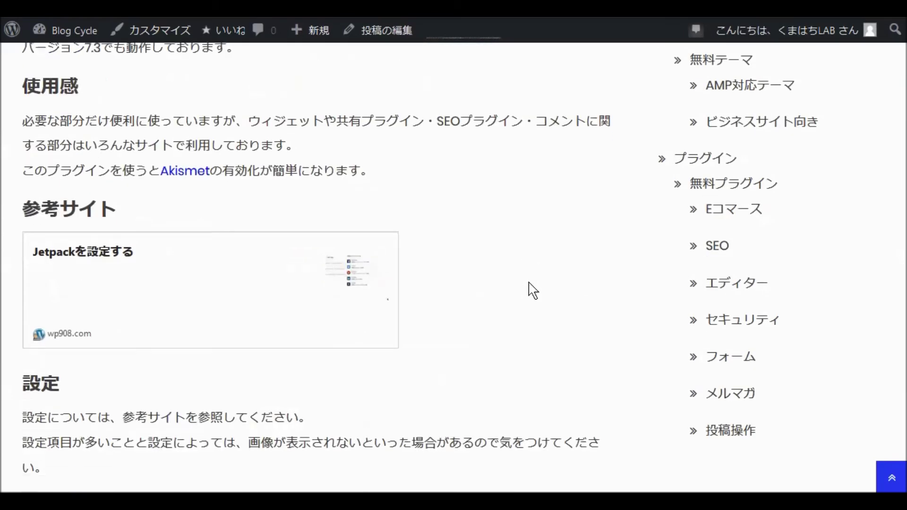
pyautogui.scroll(-10, 533, 291)
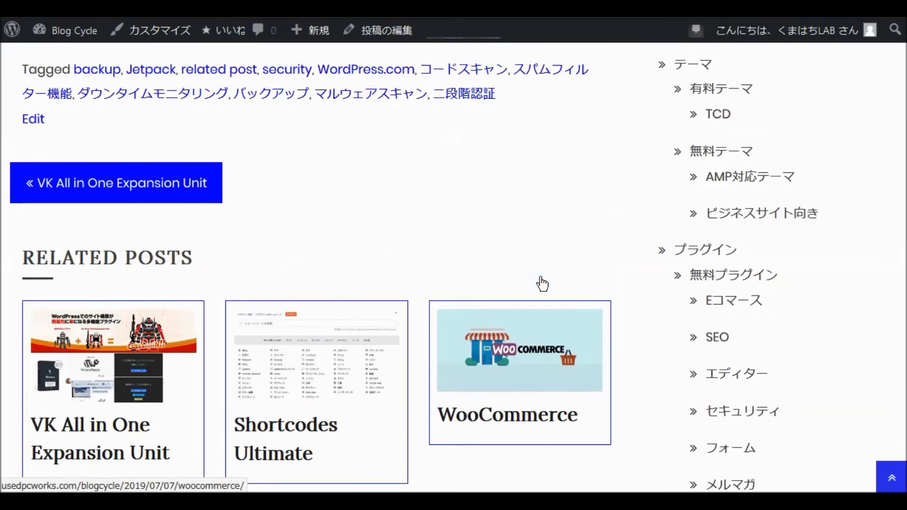
pyautogui.scroll(3, 543, 284)
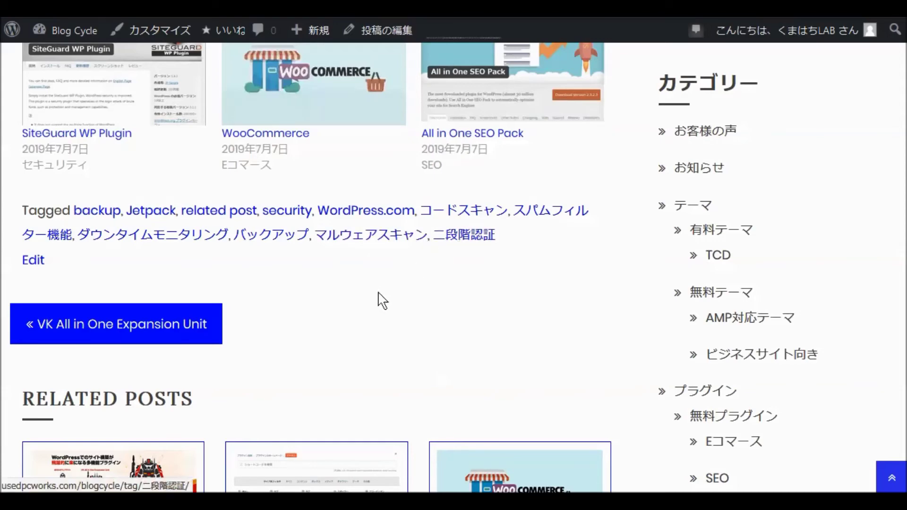
pyautogui.scroll(7, 415, 266)
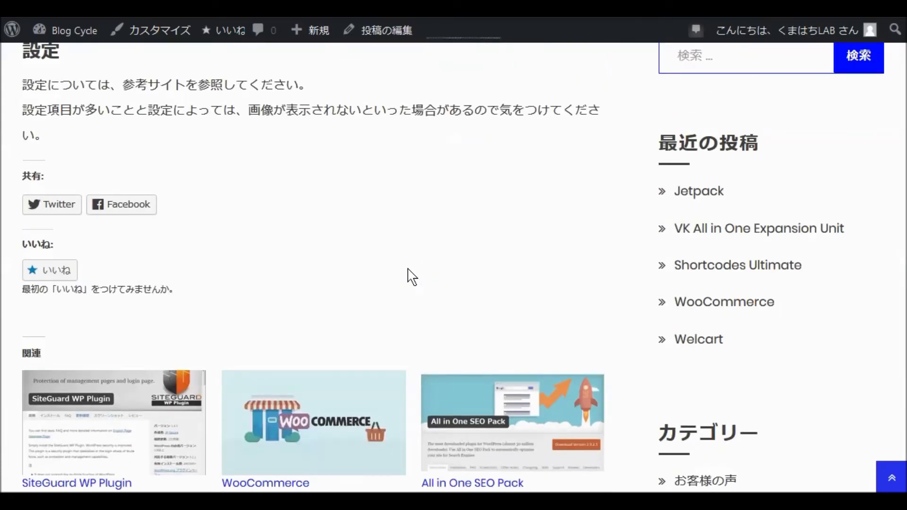
pyautogui.scroll(20, 412, 276)
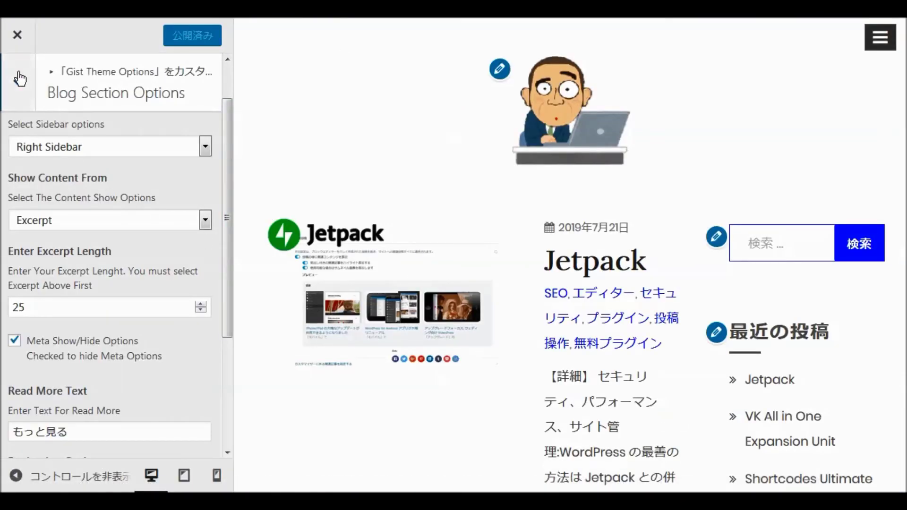
# Turn off the comment link display (コメントリンクを表示) for post details in the content options (コンテンツのオプション).
pyautogui.click(20, 79)
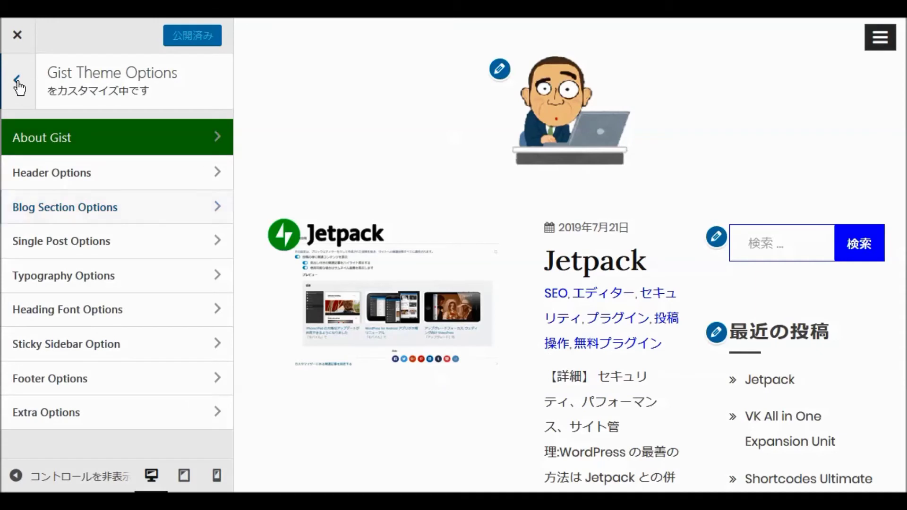
pyautogui.click(20, 81)
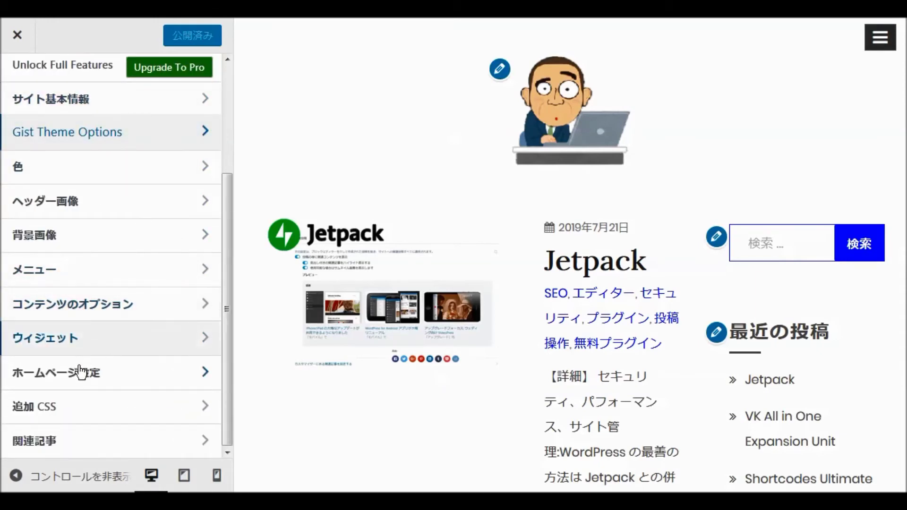
pyautogui.click(75, 305)
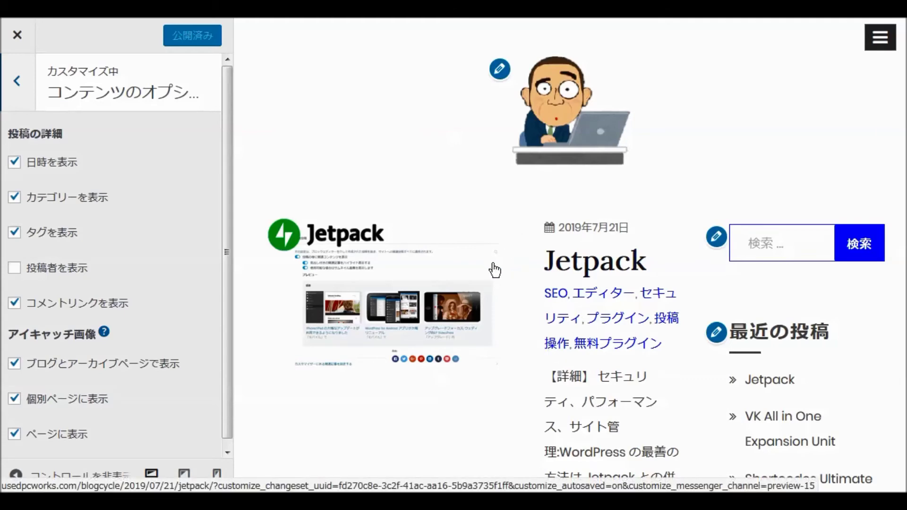
pyautogui.scroll(-7, 495, 270)
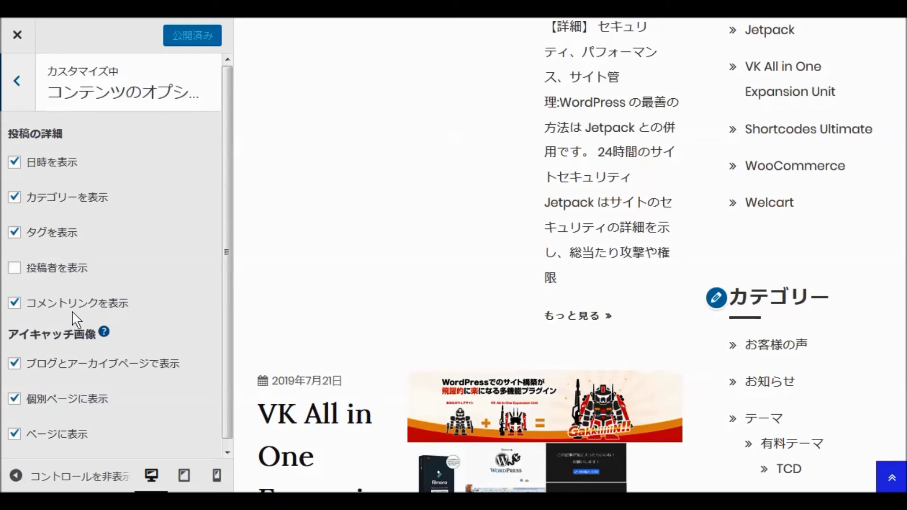
pyautogui.click(14, 305)
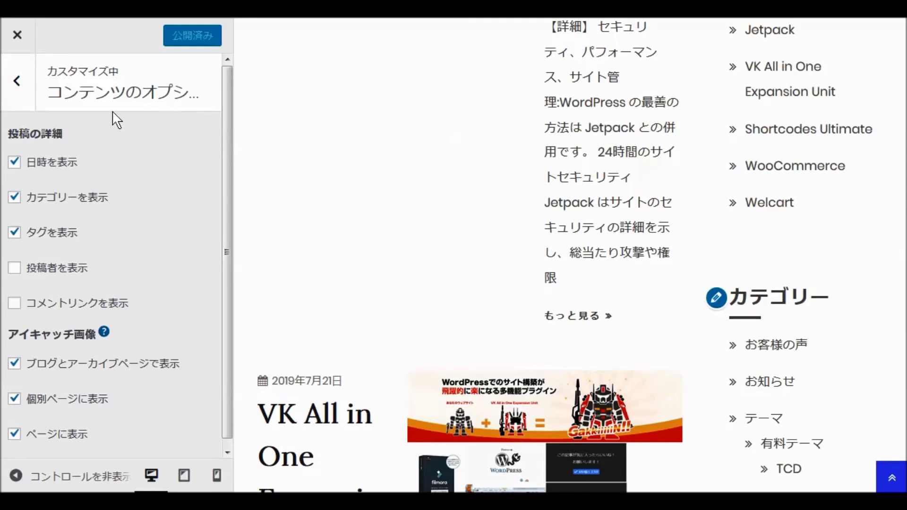
pyautogui.click(17, 81)
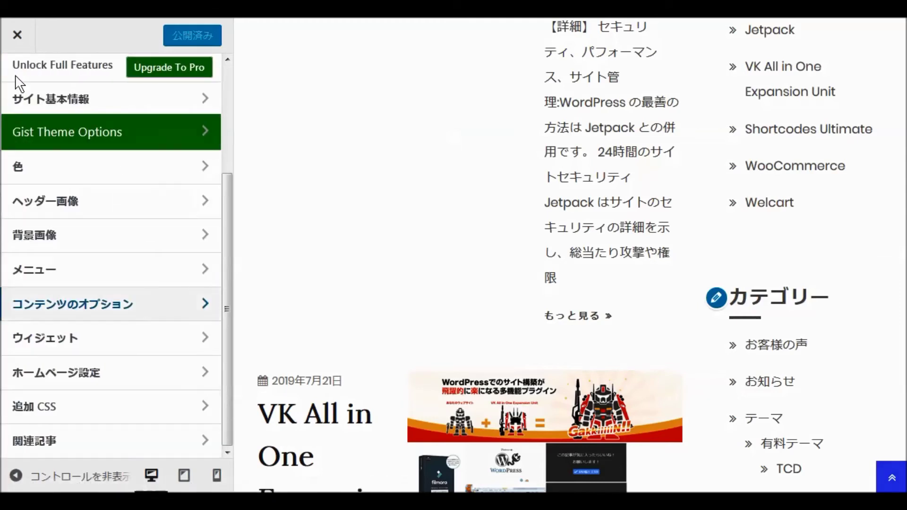
# Review the Blog Section Options of Gist Theme Options together with the post listing preview.
pyautogui.click(88, 137)
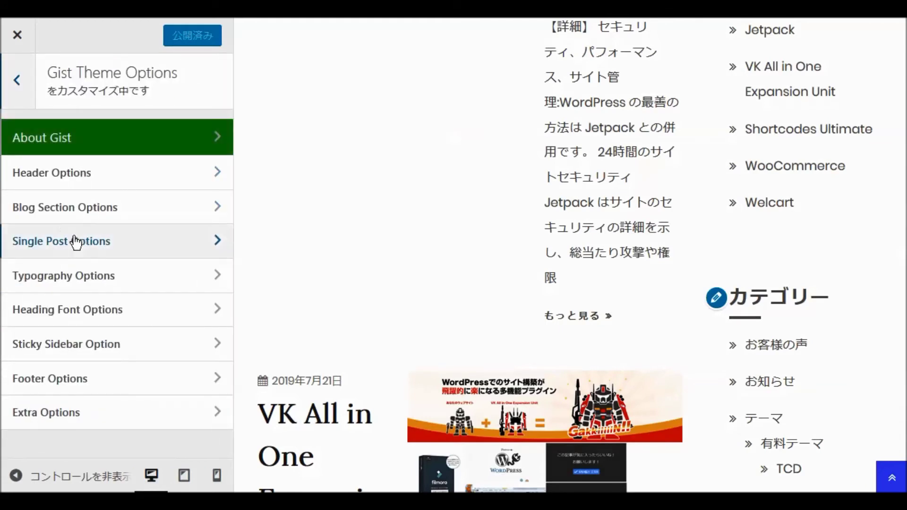
pyautogui.click(60, 212)
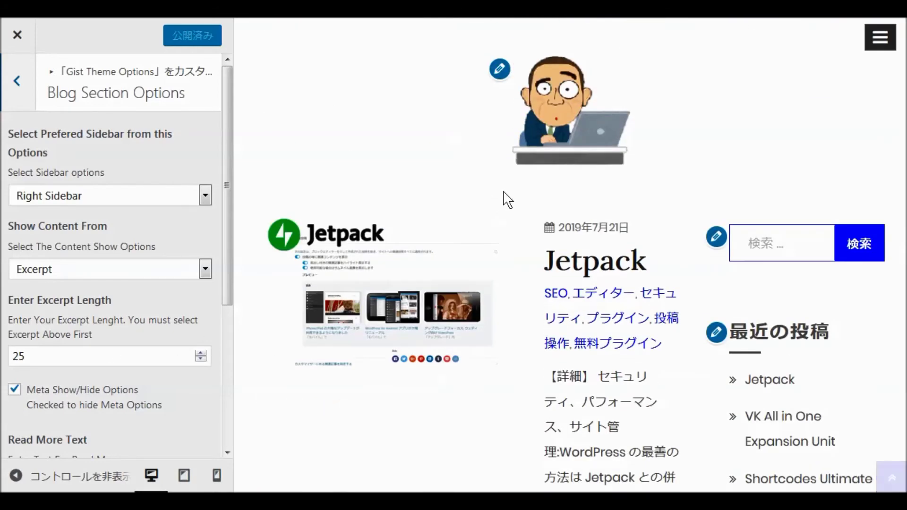
pyautogui.scroll(-3, 506, 197)
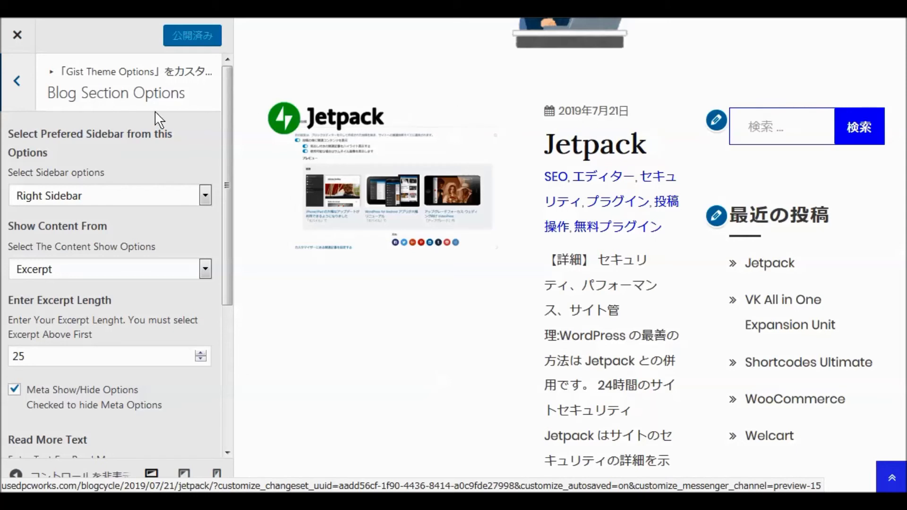
pyautogui.click(18, 83)
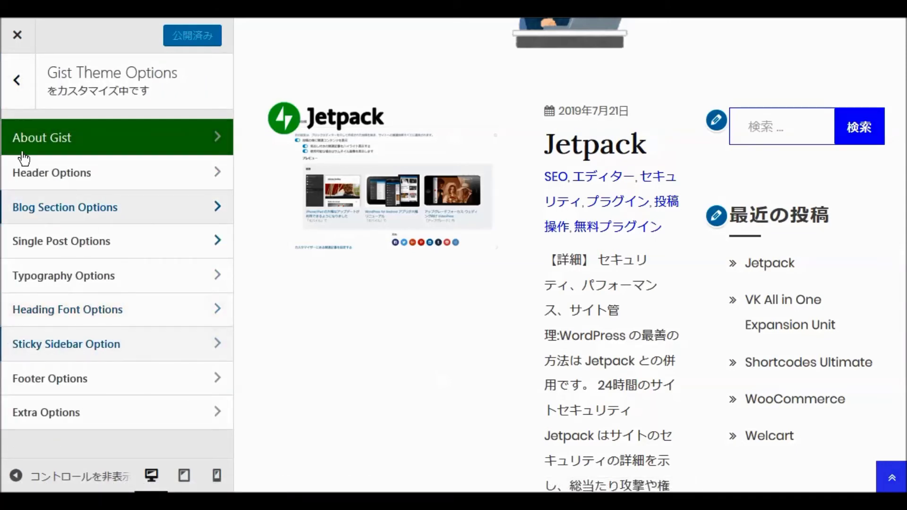
pyautogui.click(16, 82)
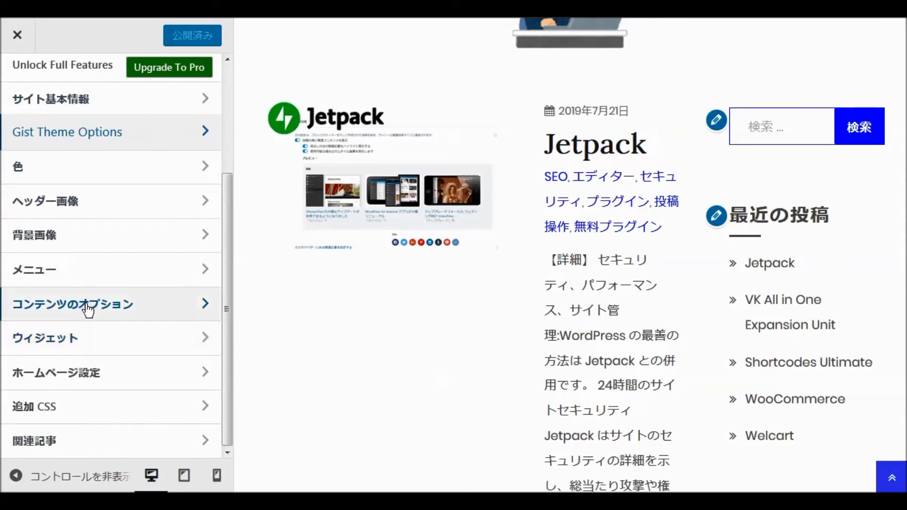
# Review the customizer's widget areas and homepage display settings, and close the customizer.
pyautogui.click(65, 345)
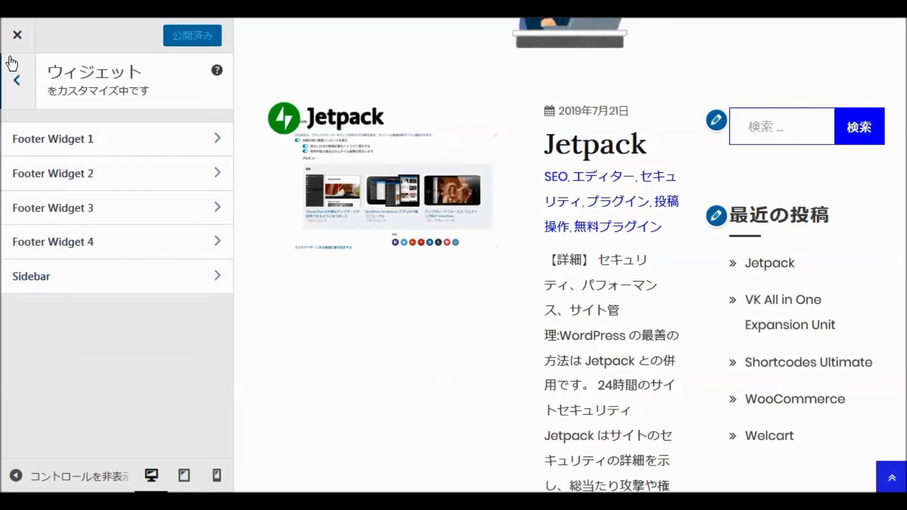
pyautogui.click(18, 83)
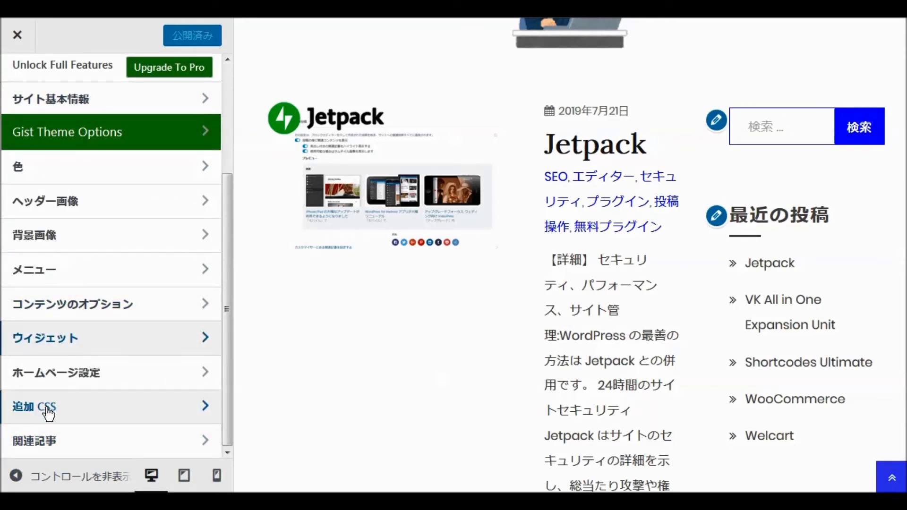
pyautogui.click(89, 373)
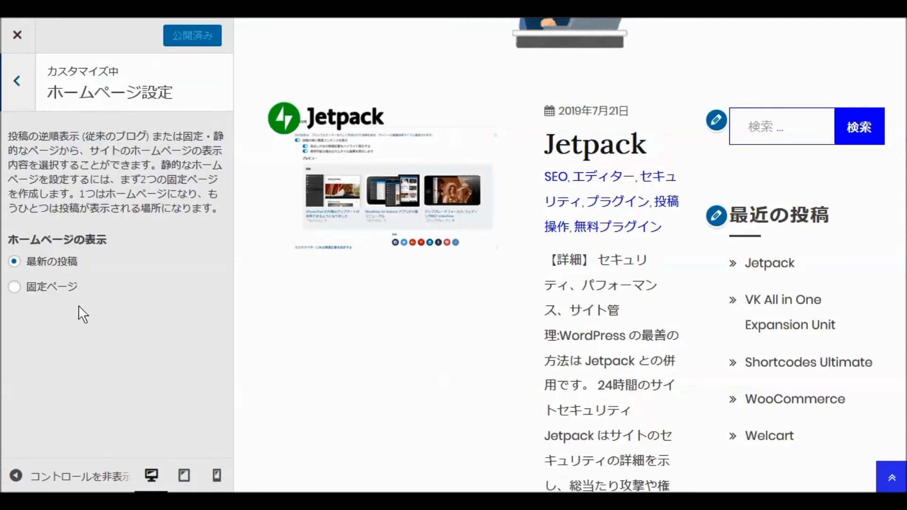
pyautogui.click(17, 81)
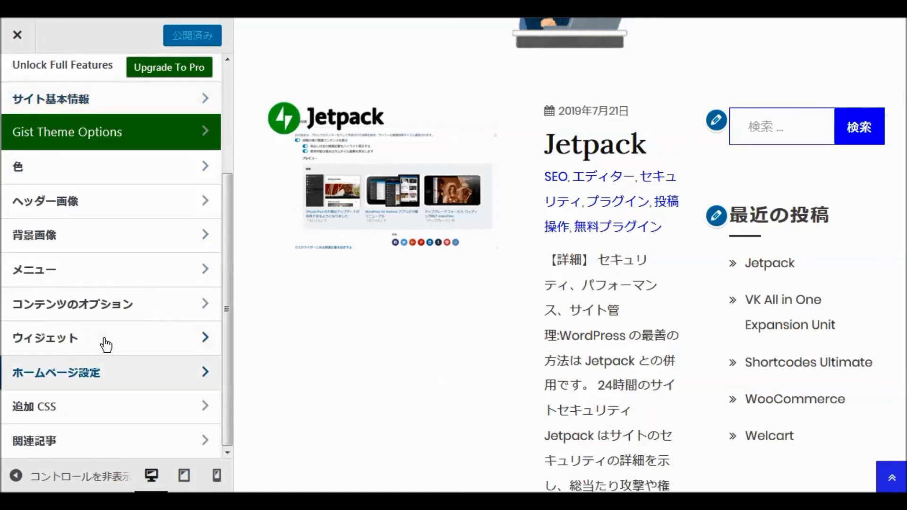
pyautogui.click(18, 38)
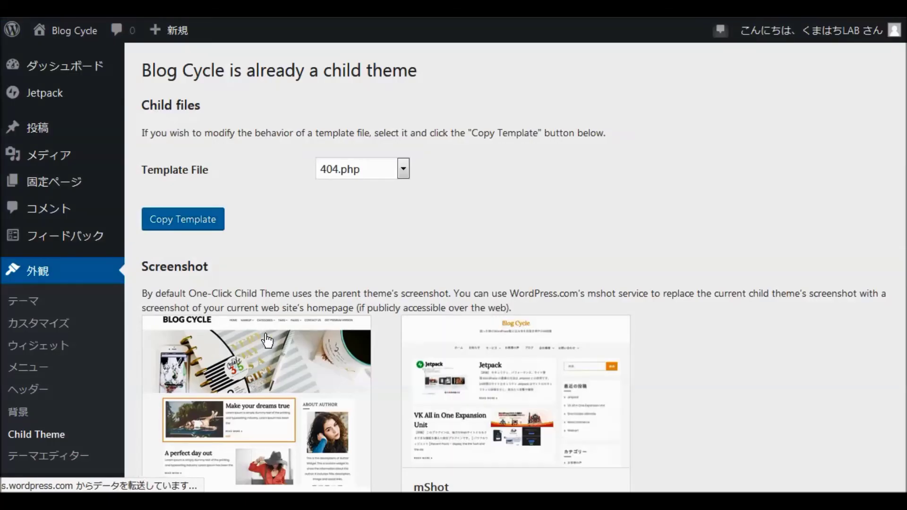
# Open the widget management page and look through the Sidebar area's widgets and the available Gist widgets.
pyautogui.click(48, 351)
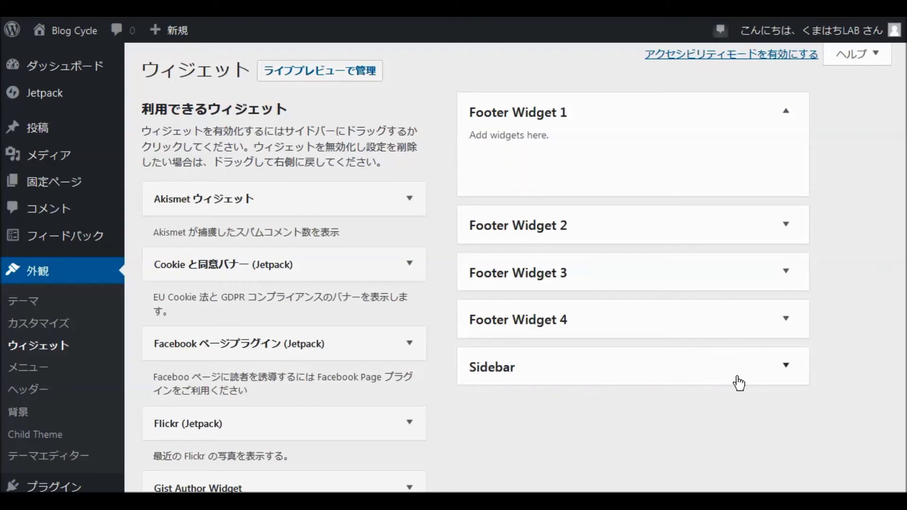
pyautogui.click(787, 370)
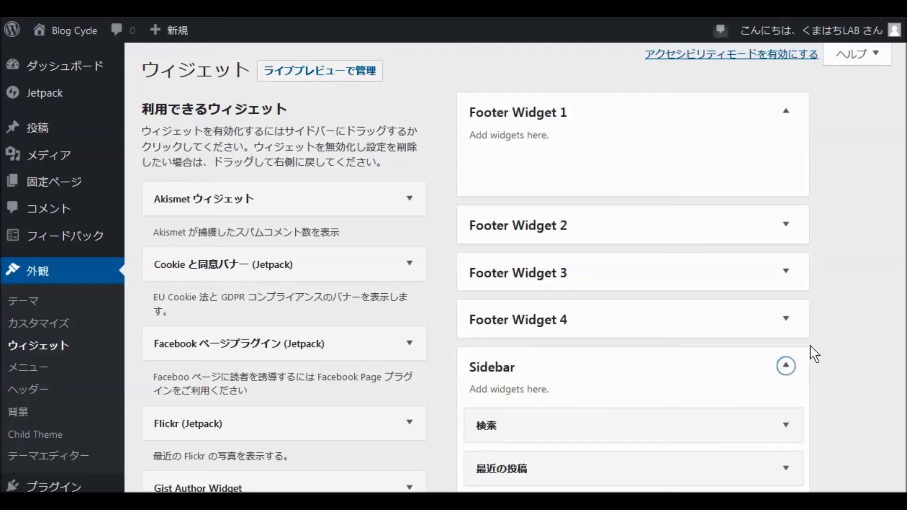
pyautogui.scroll(-3, 815, 352)
pyautogui.scroll(-2, 833, 333)
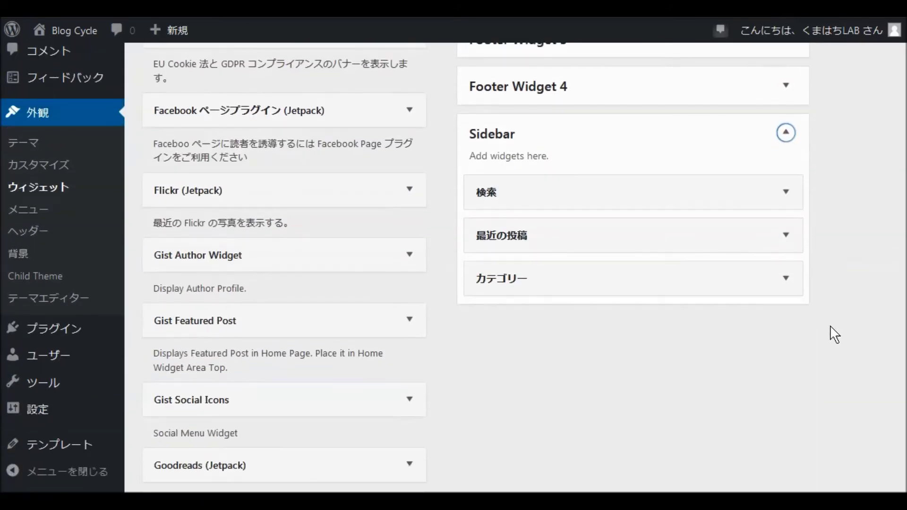
pyautogui.scroll(5, 834, 333)
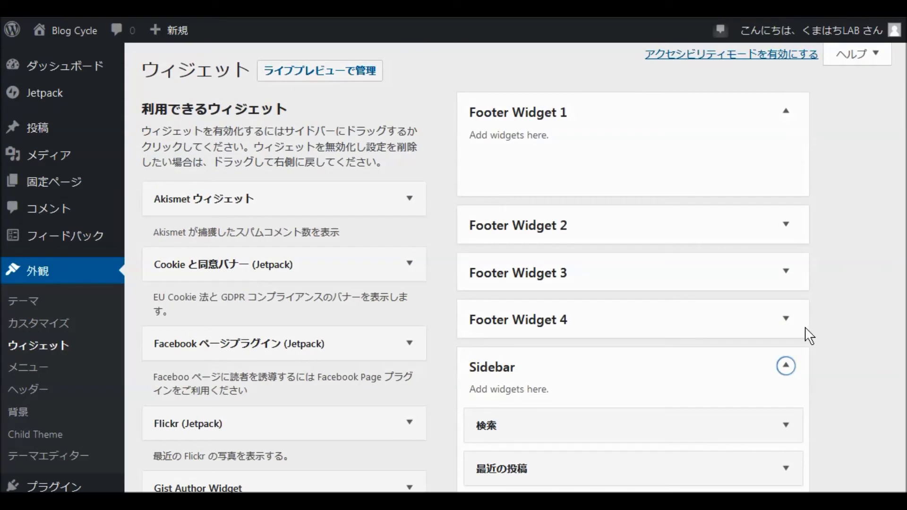
pyautogui.moveTo(238, 350); pyautogui.dragTo(572, 157)
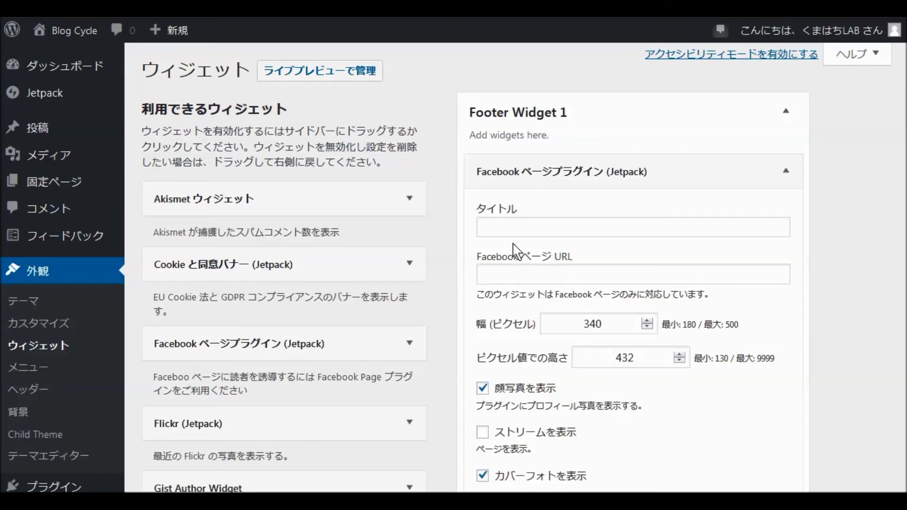
pyautogui.click(505, 229)
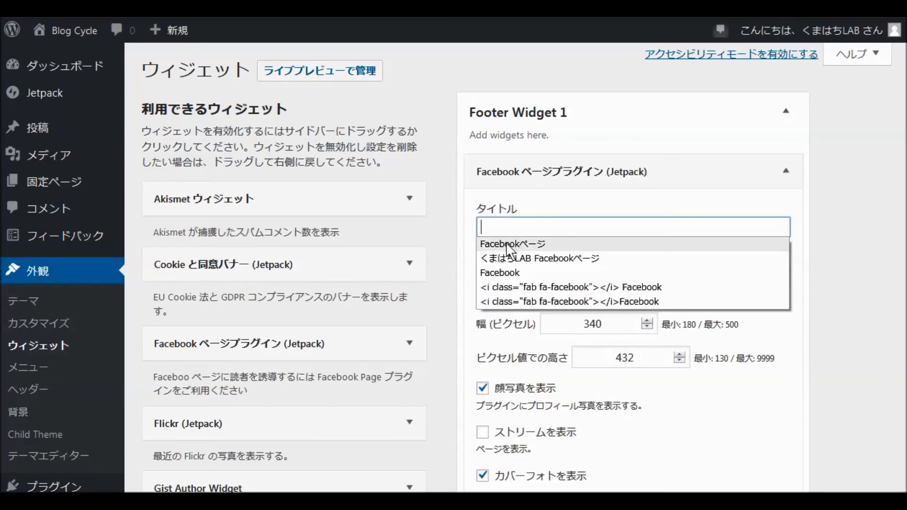
pyautogui.click(508, 243)
pyautogui.click(507, 279)
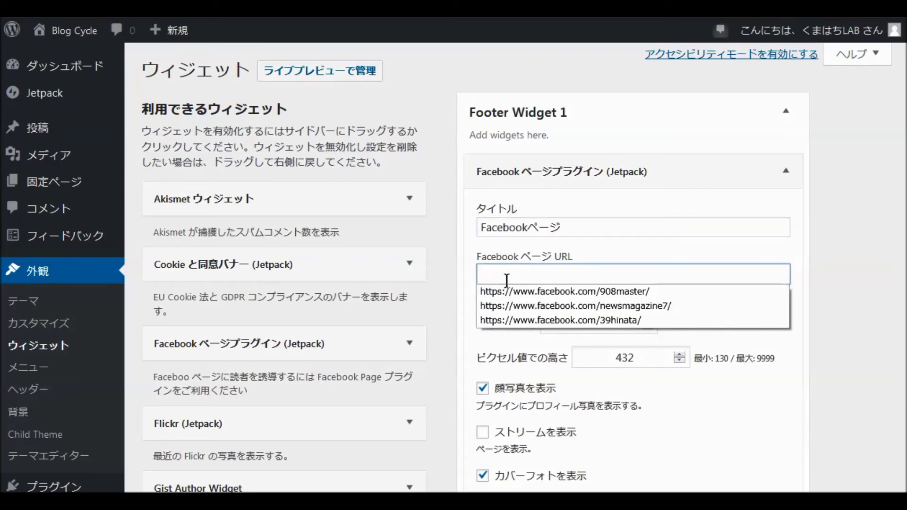
pyautogui.click(518, 291)
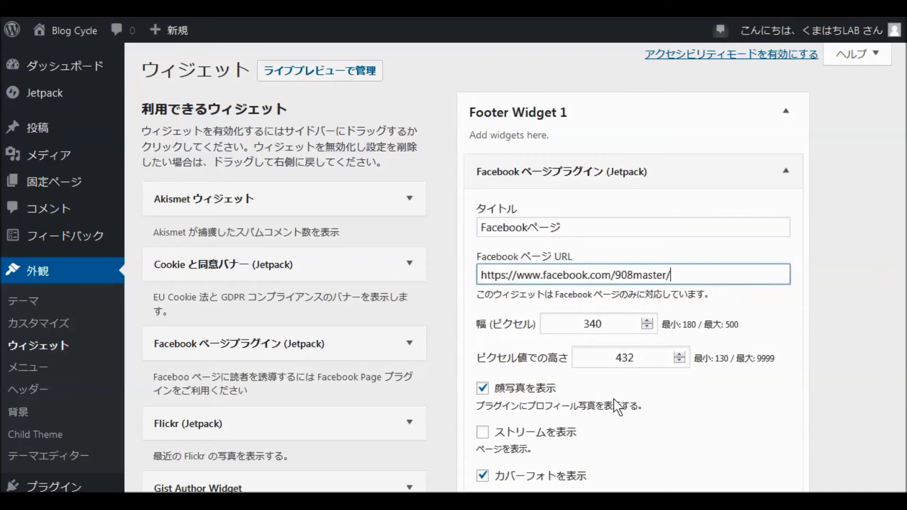
# Set the Facebook page widget's height to 600 pixels, disable 顔写真を表示, enable ストリームを表示, and save the widget.
pyautogui.moveTo(642, 358); pyautogui.dragTo(563, 364)
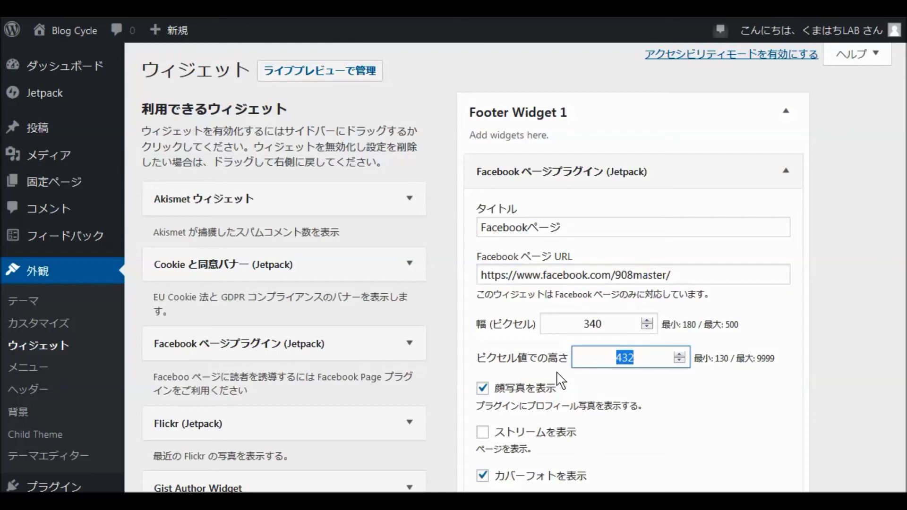
pyautogui.write('600')
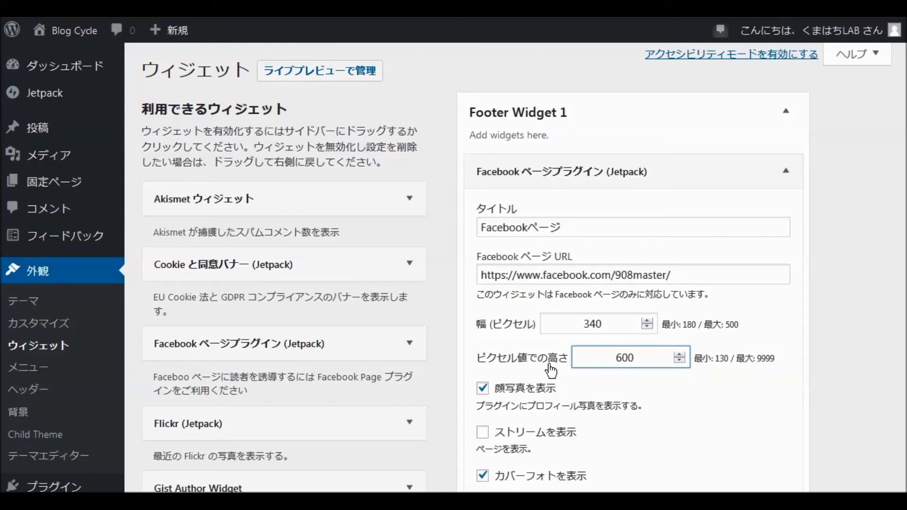
pyautogui.scroll(-2, 551, 371)
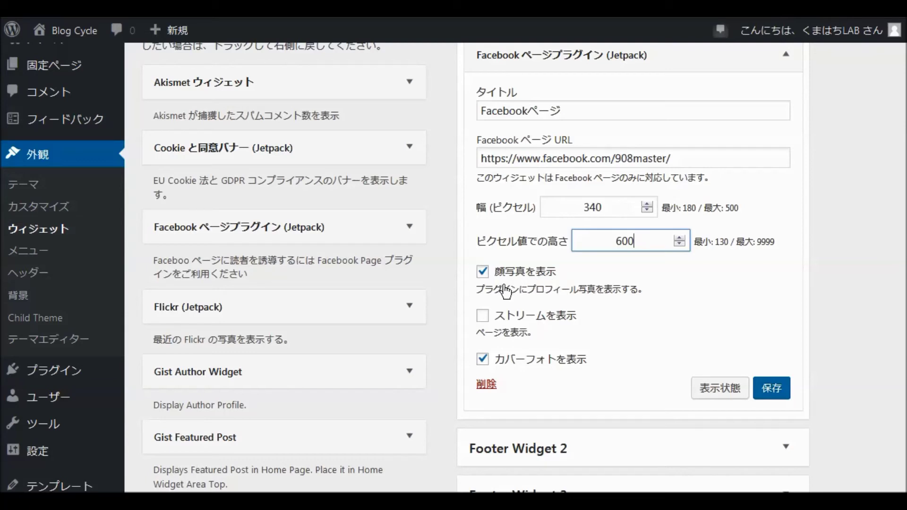
pyautogui.click(484, 275)
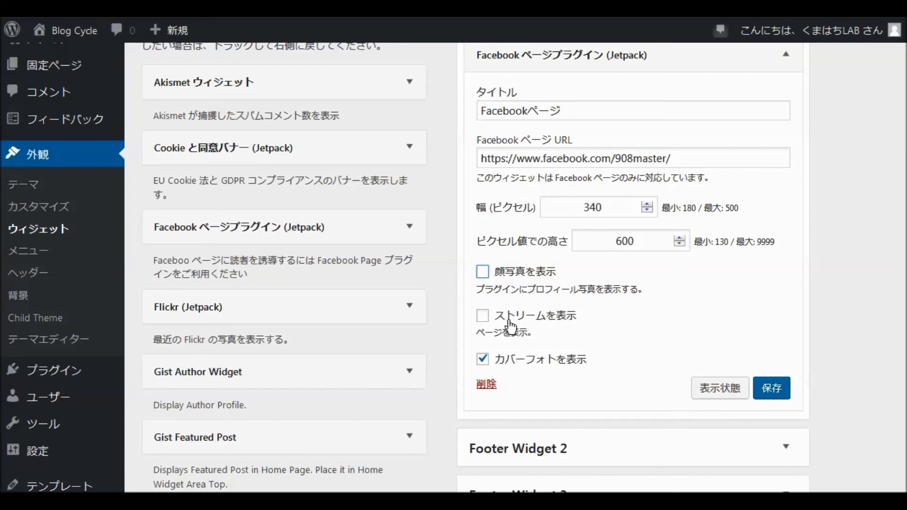
pyautogui.click(482, 317)
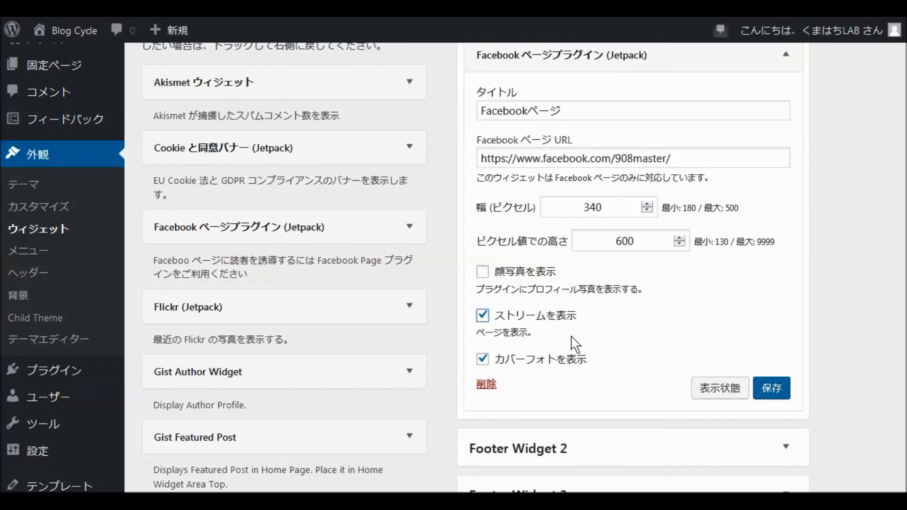
pyautogui.click(771, 396)
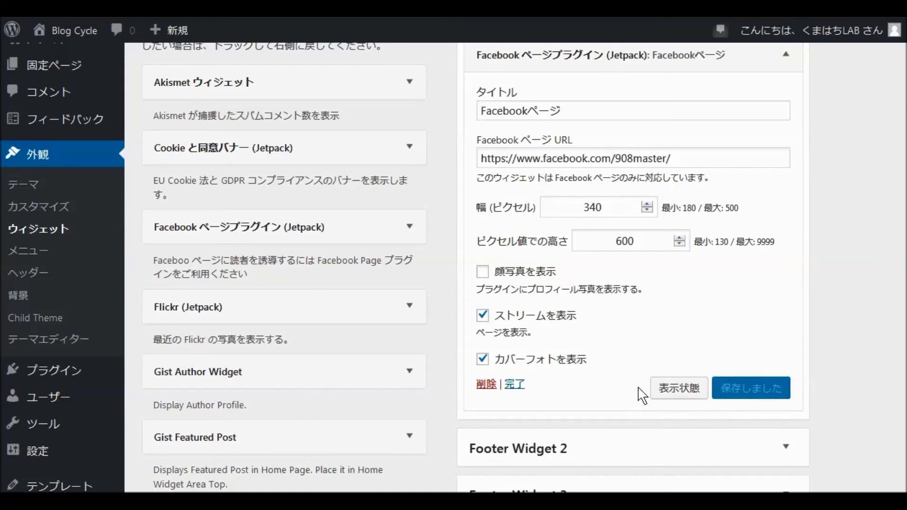
# Add the Twitter タイムライン (Jetpack) widget to Footer Widget 2.
pyautogui.scroll(-5, 628, 368)
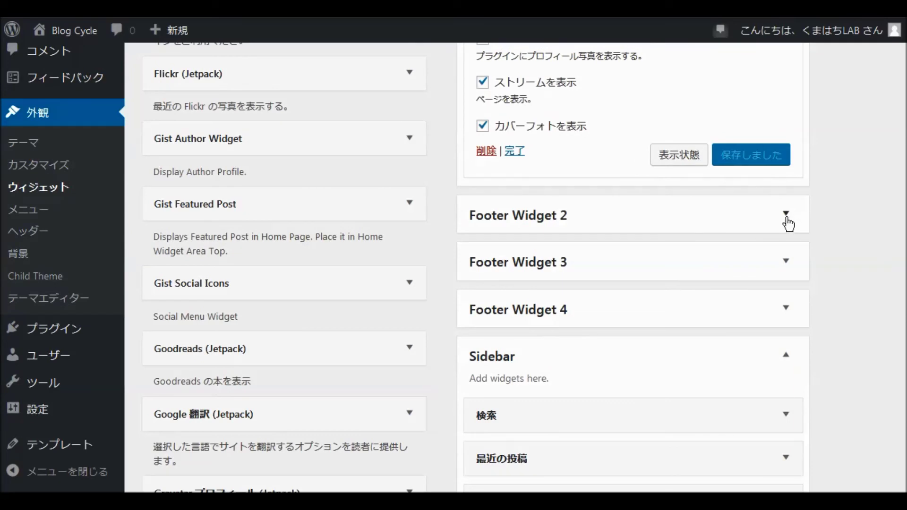
pyautogui.click(786, 215)
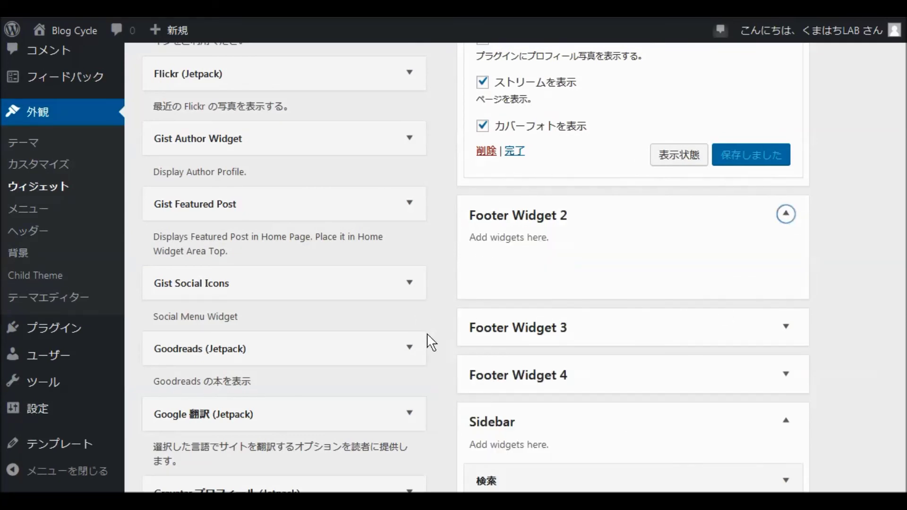
pyautogui.scroll(-1, 435, 344)
pyautogui.scroll(-3, 437, 345)
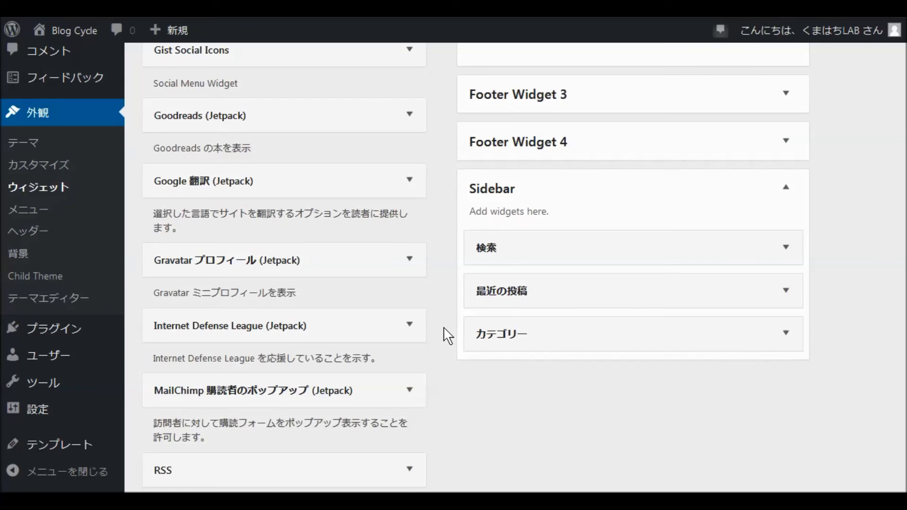
pyautogui.scroll(-2, 447, 336)
pyautogui.scroll(-4, 448, 336)
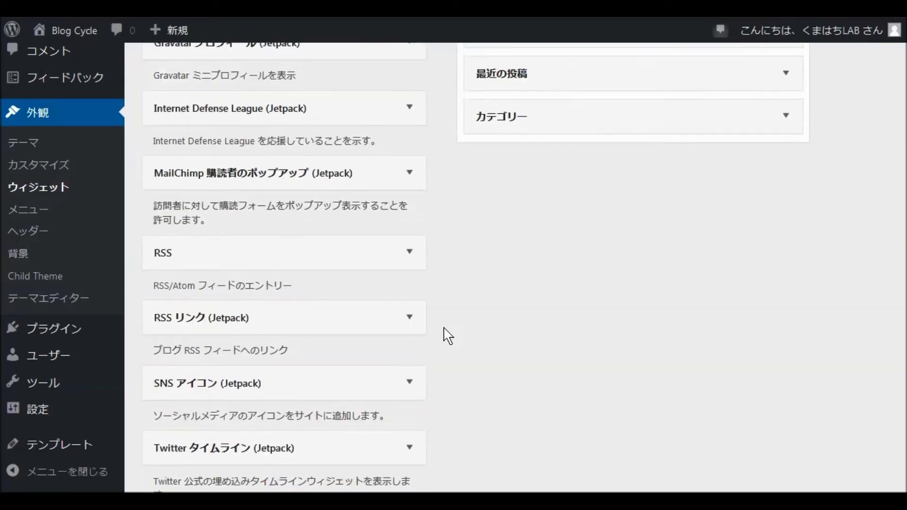
pyautogui.click(410, 317)
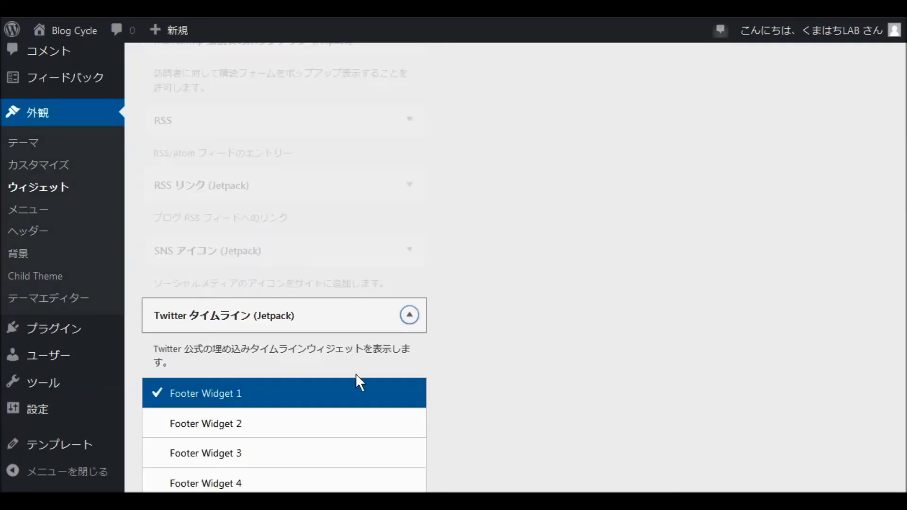
pyautogui.click(211, 426)
pyautogui.scroll(-4, 496, 390)
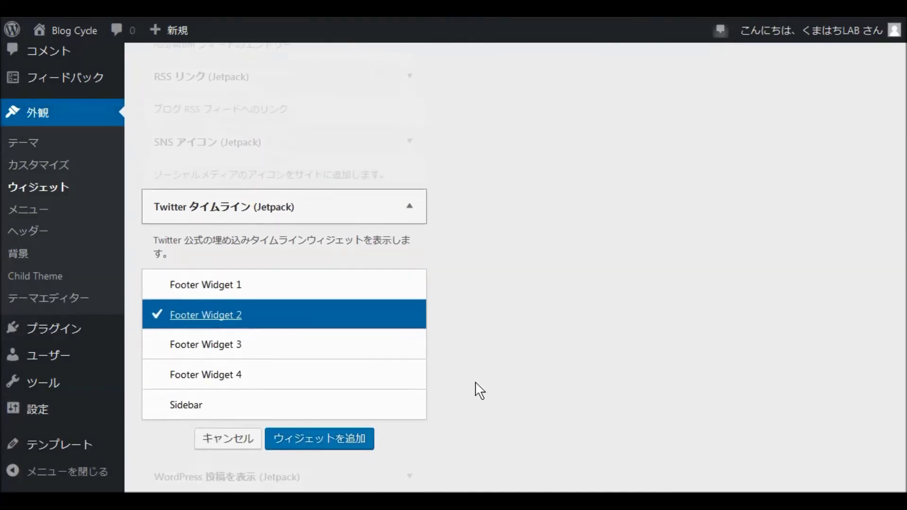
pyautogui.click(324, 317)
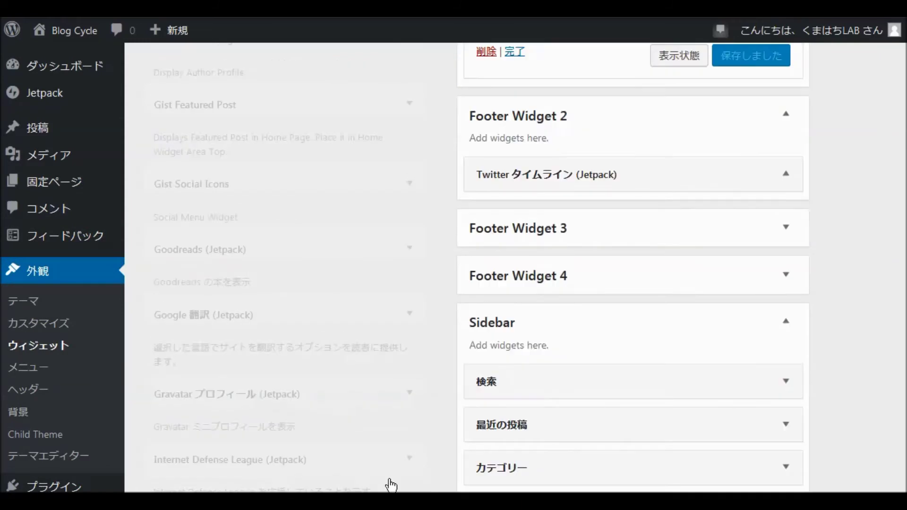
# Set the Twitter timeline widget's height to 600 px, fill in the account's Twitter username, and save the widget.
pyautogui.scroll(7, 654, 482)
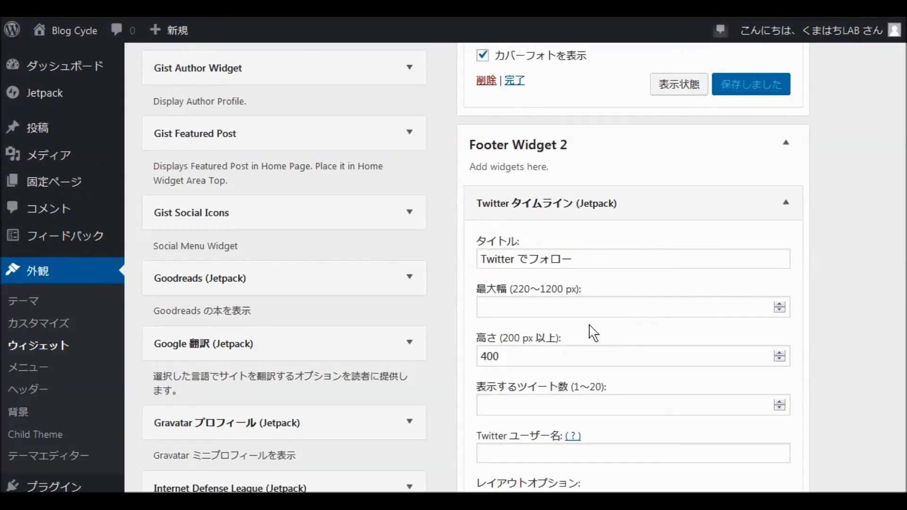
pyautogui.scroll(-2, 623, 331)
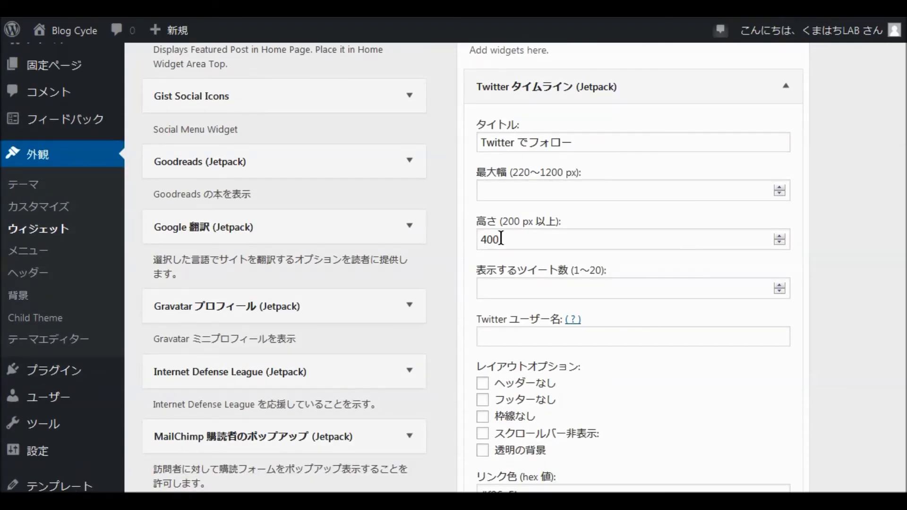
pyautogui.moveTo(502, 240); pyautogui.dragTo(431, 241)
pyautogui.write('600')
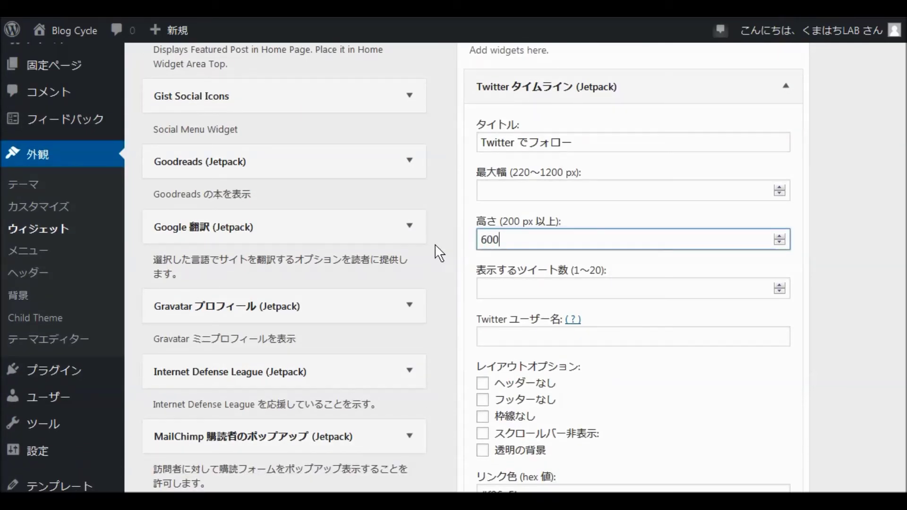
pyautogui.click(489, 338)
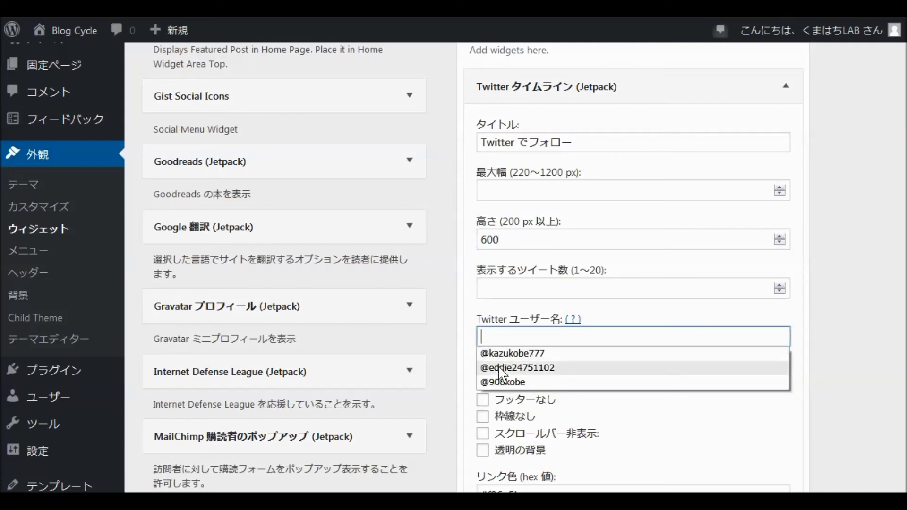
pyautogui.click(505, 368)
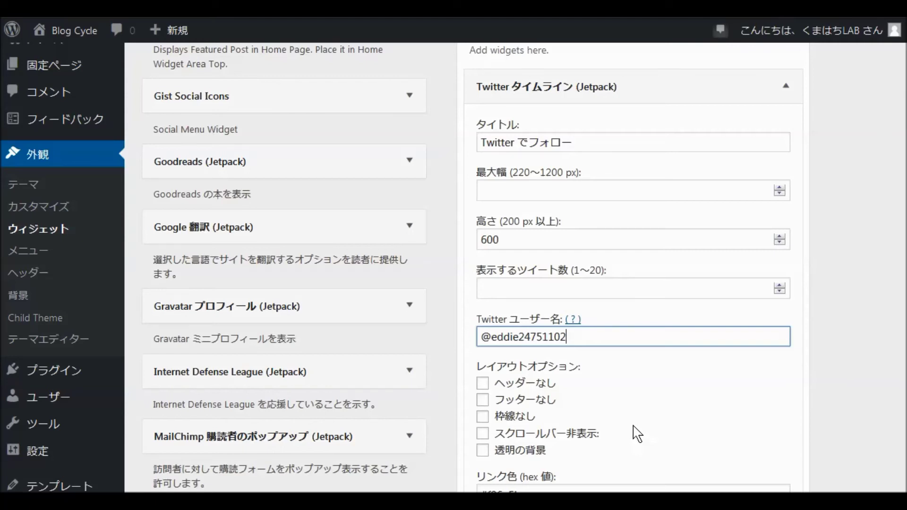
pyautogui.scroll(-4, 626, 439)
pyautogui.scroll(-1, 613, 454)
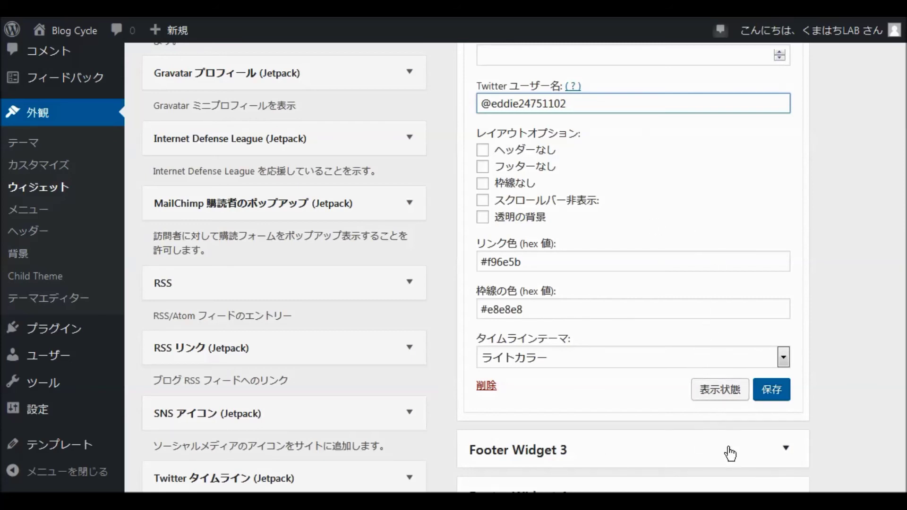
pyautogui.click(772, 390)
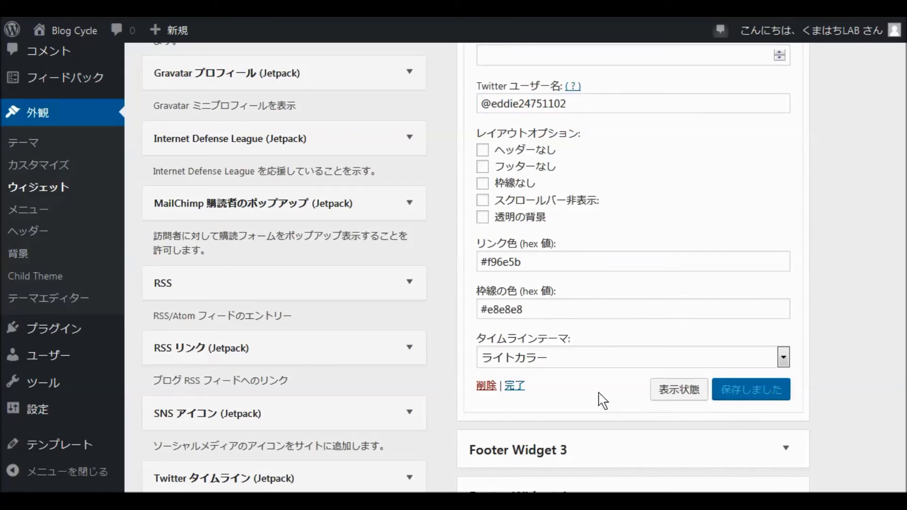
# Collapse the settings of the Facebook page widget and the Twitter timeline widget in Footer Widgets 1 and 2.
pyautogui.scroll(1, 589, 396)
pyautogui.scroll(10, 589, 396)
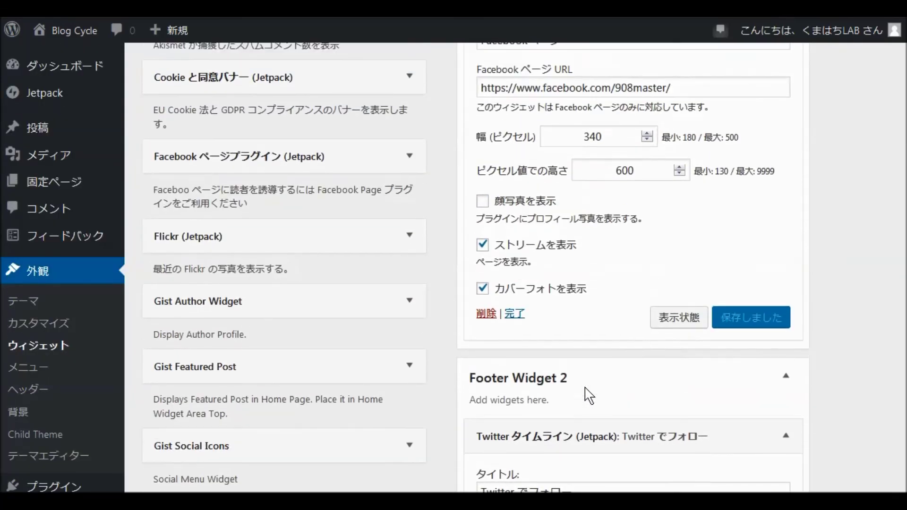
pyautogui.scroll(4, 695, 359)
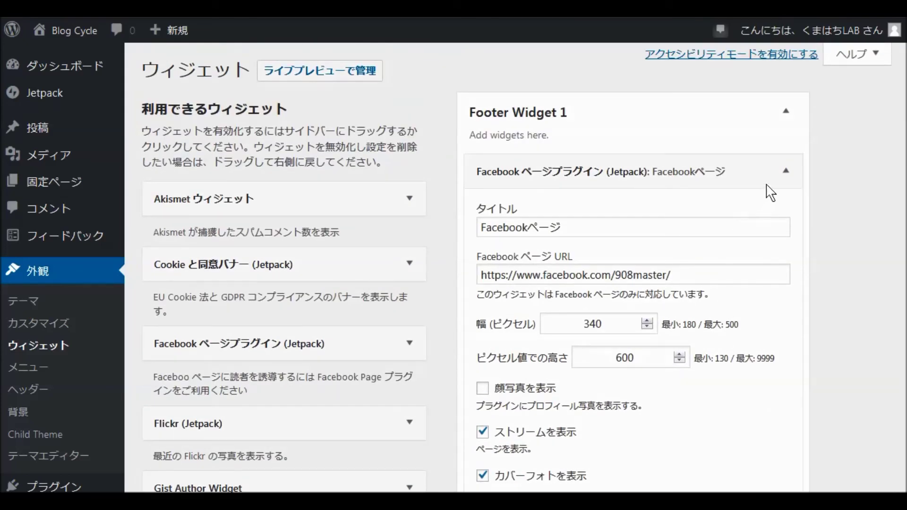
pyautogui.click(787, 174)
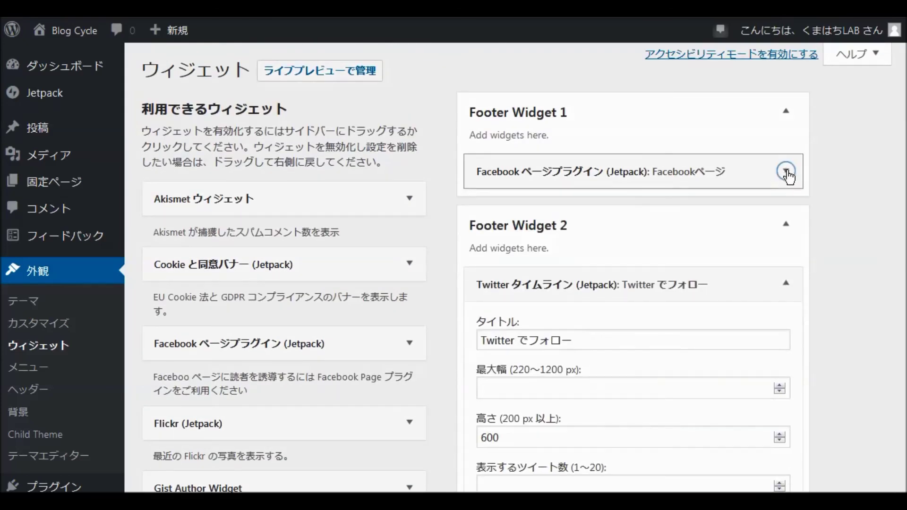
pyautogui.click(786, 286)
# Expand the Footer Widget 3 area and add the ナビゲーションメニュー widget to it.
pyautogui.scroll(-3, 772, 271)
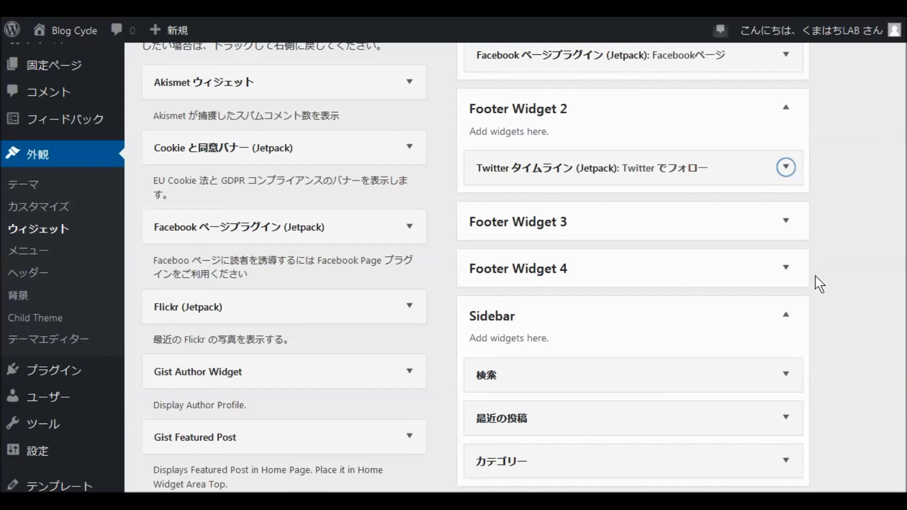
pyautogui.click(785, 226)
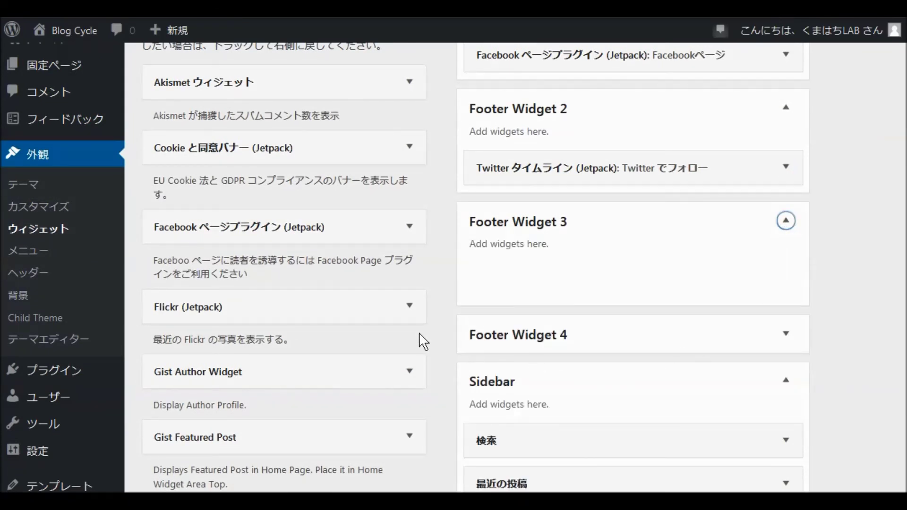
pyautogui.scroll(-3, 422, 342)
pyautogui.scroll(-10, 422, 338)
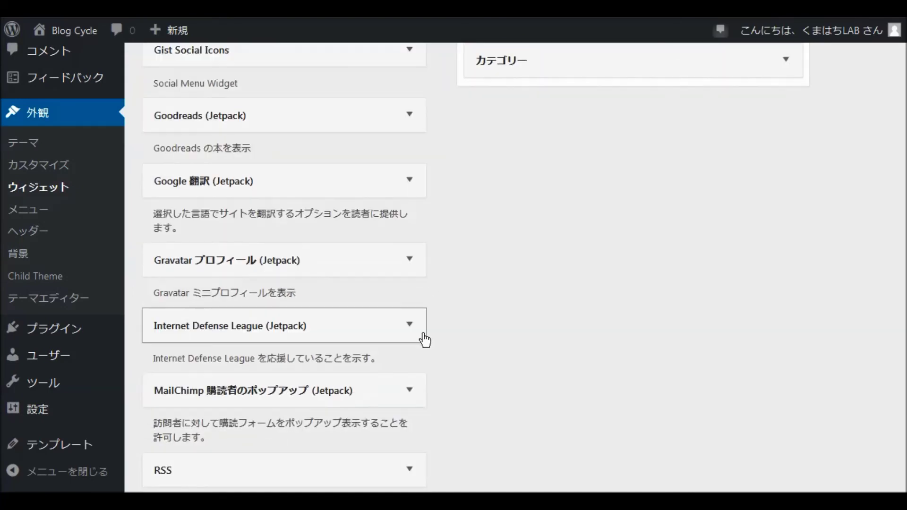
pyautogui.scroll(-7, 431, 338)
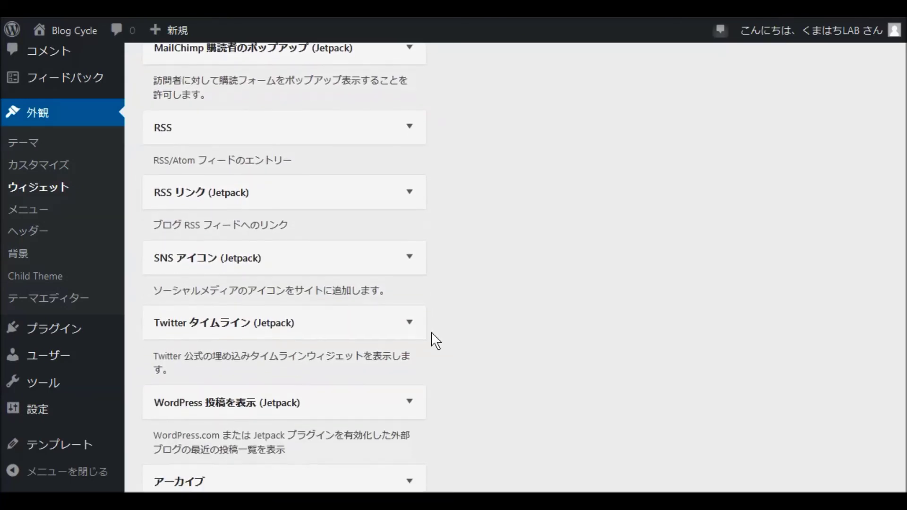
pyautogui.scroll(-8, 434, 340)
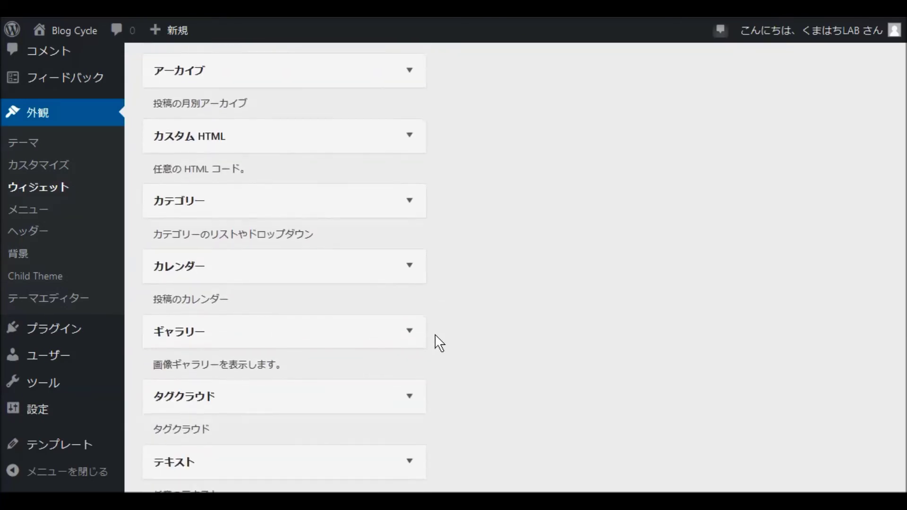
pyautogui.scroll(-5, 439, 344)
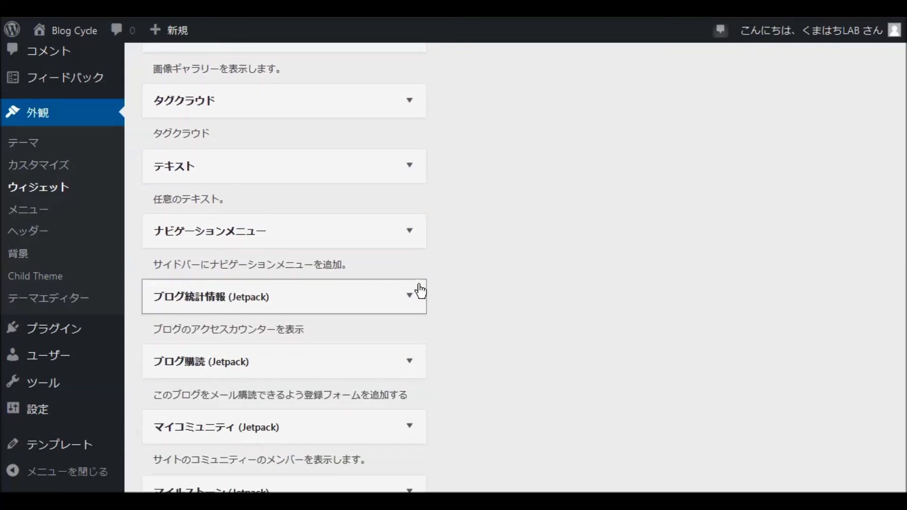
pyautogui.click(408, 243)
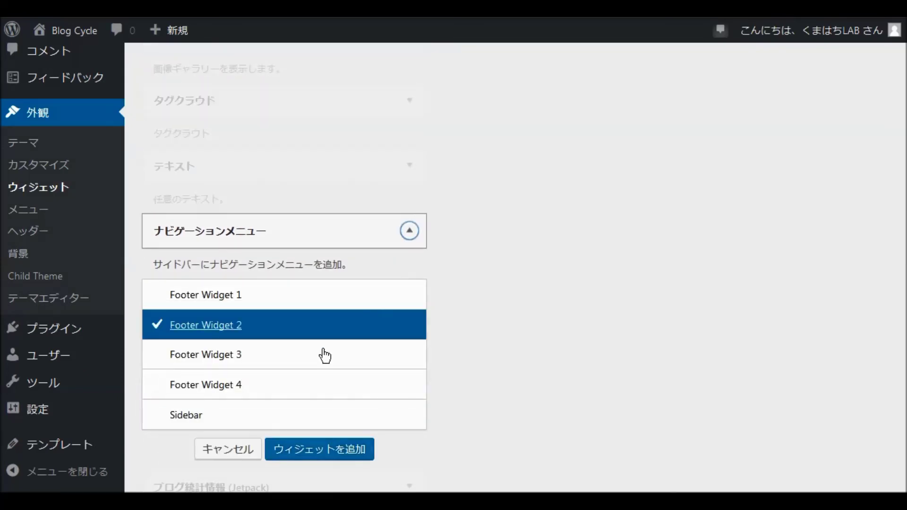
pyautogui.click(214, 364)
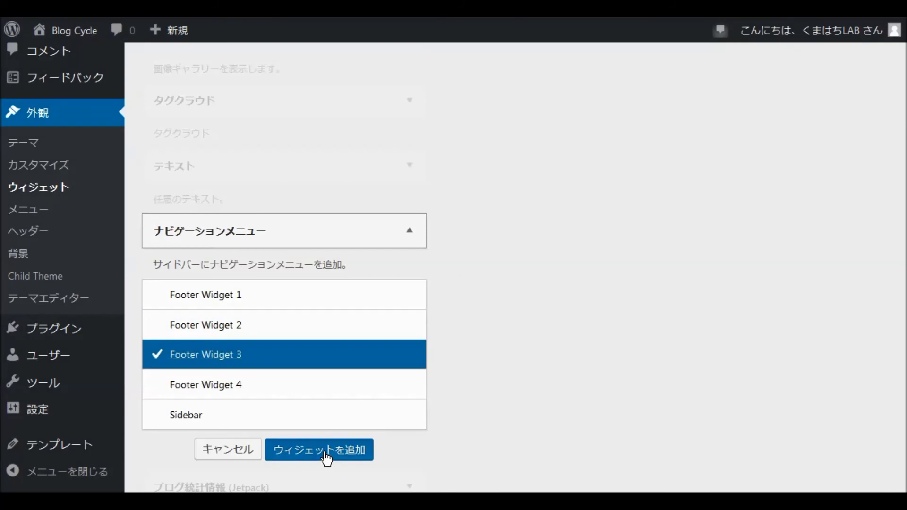
pyautogui.click(324, 452)
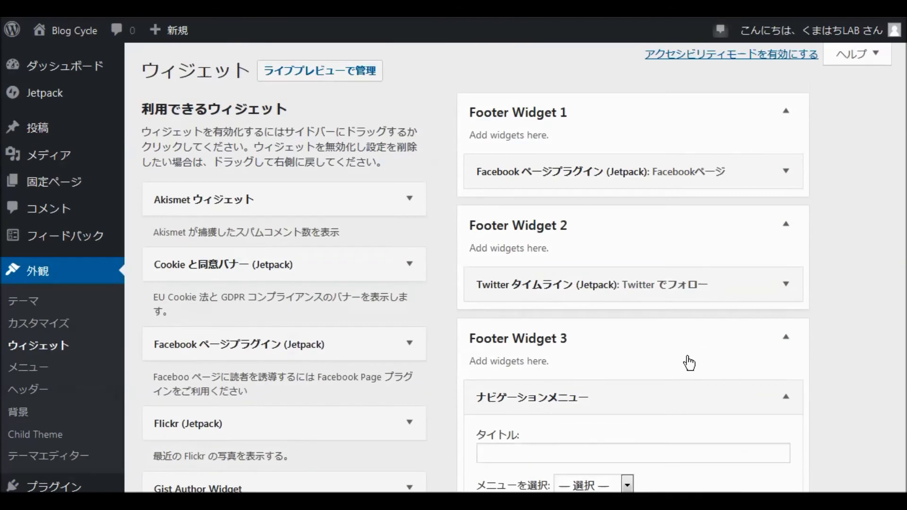
# Set the Footer Widget 3 navigation menu widget to the footer menu, title it Navi, and save it.
pyautogui.scroll(-5, 689, 363)
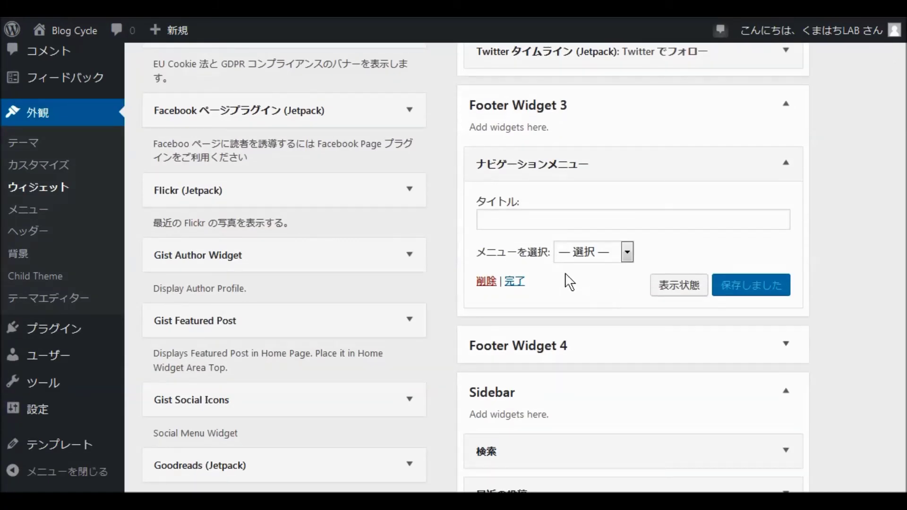
pyautogui.click(624, 253)
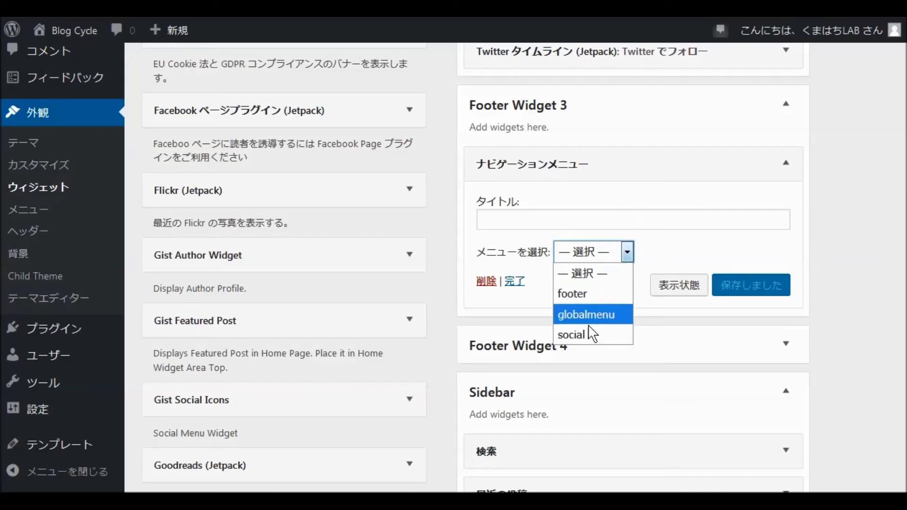
pyautogui.click(586, 295)
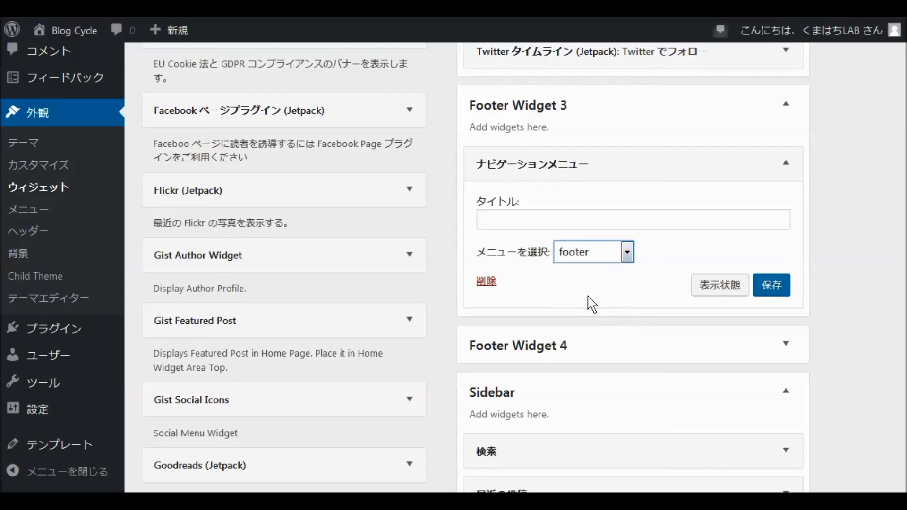
pyautogui.click(522, 218)
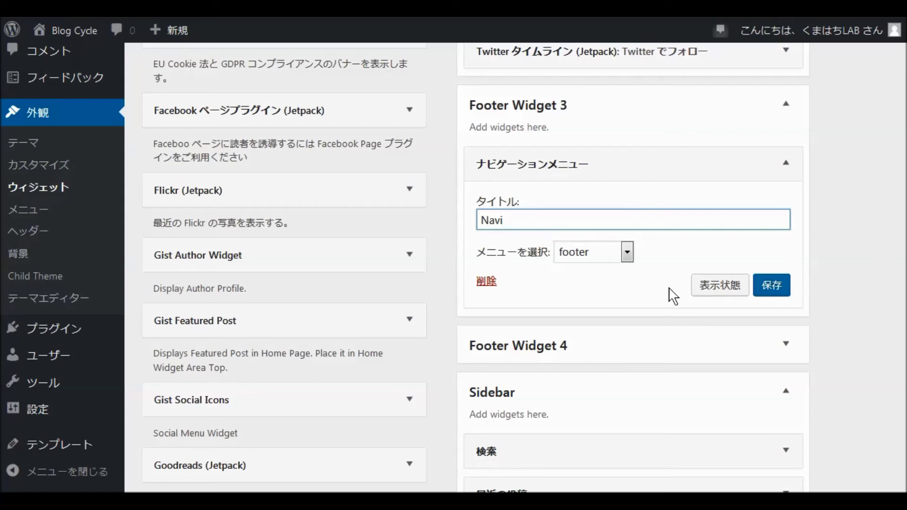
pyautogui.click(773, 286)
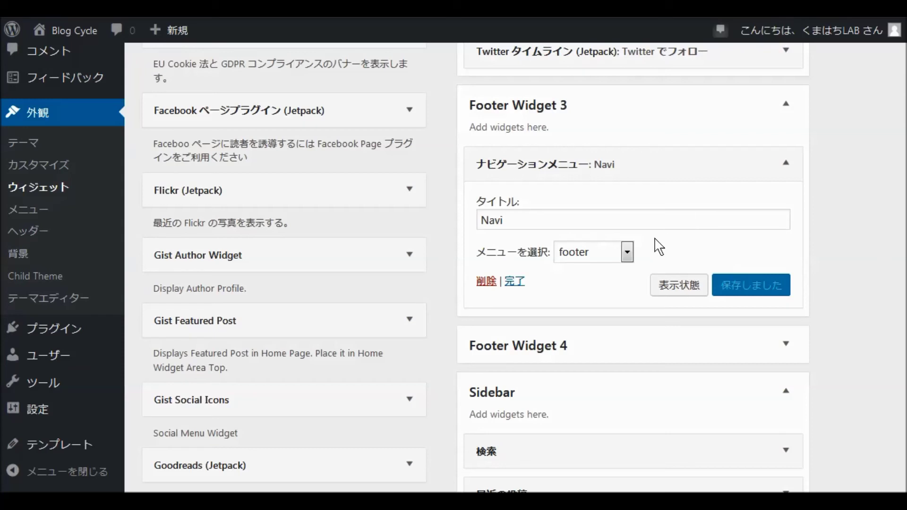
# Expand the Footer Widget 4 area and add the Google 翻訳 (Jetpack) widget to it.
pyautogui.scroll(-2, 604, 300)
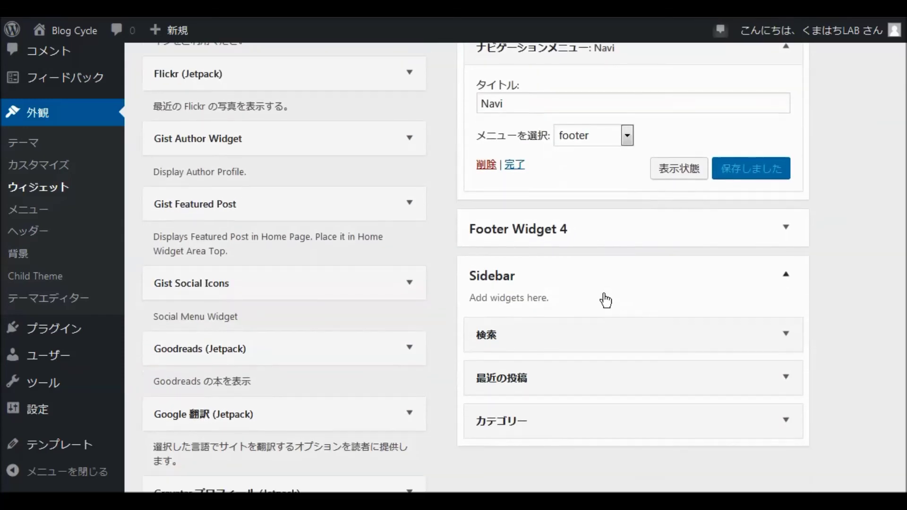
pyautogui.click(786, 227)
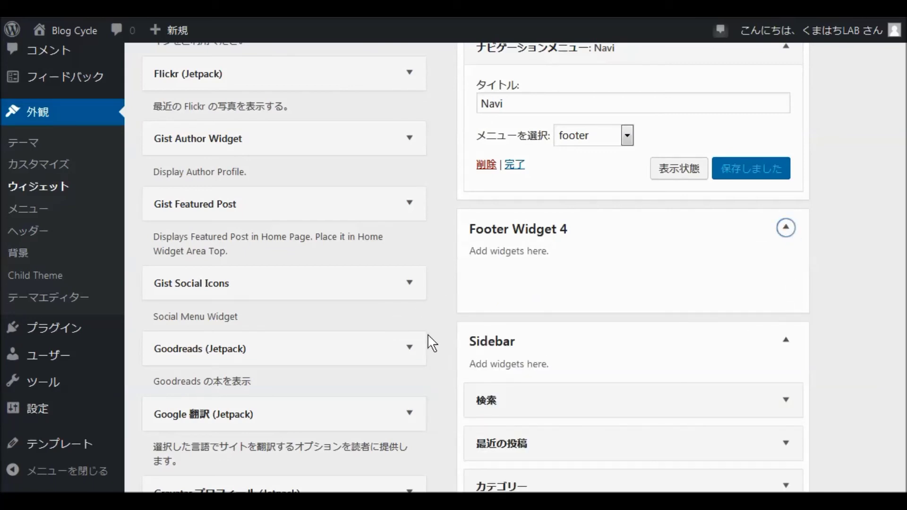
pyautogui.moveTo(217, 424); pyautogui.dragTo(561, 283)
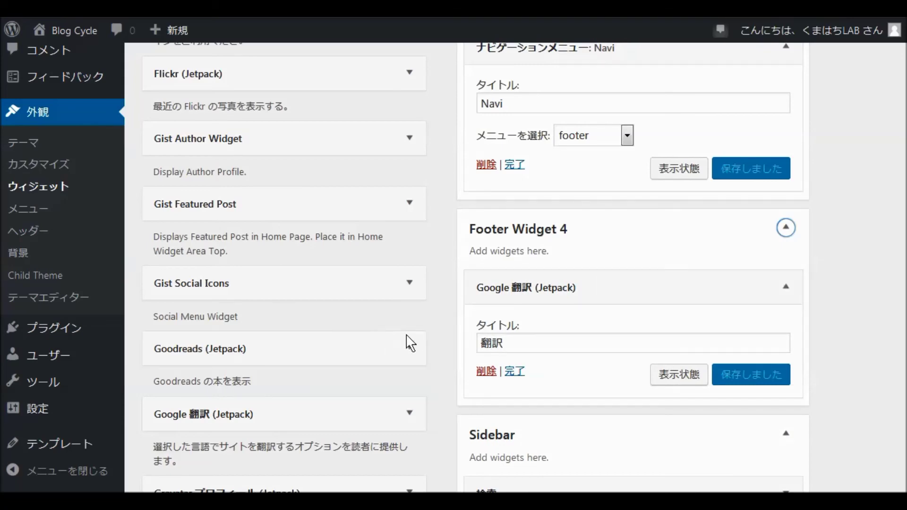
# Add the RSS リンク (Jetpack) widget to Footer Widget 4.
pyautogui.scroll(5, 405, 340)
pyautogui.scroll(3, 405, 340)
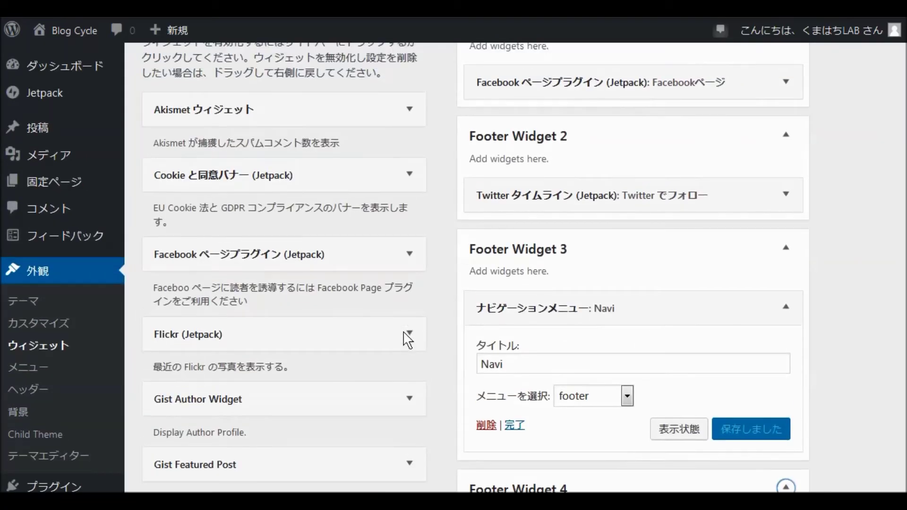
pyautogui.scroll(-5, 405, 341)
pyautogui.scroll(-10, 405, 339)
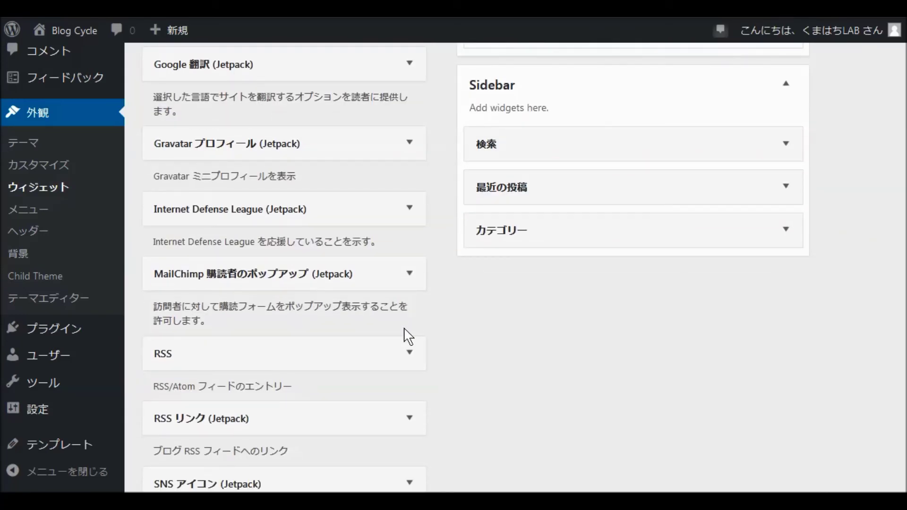
pyautogui.scroll(-5, 409, 337)
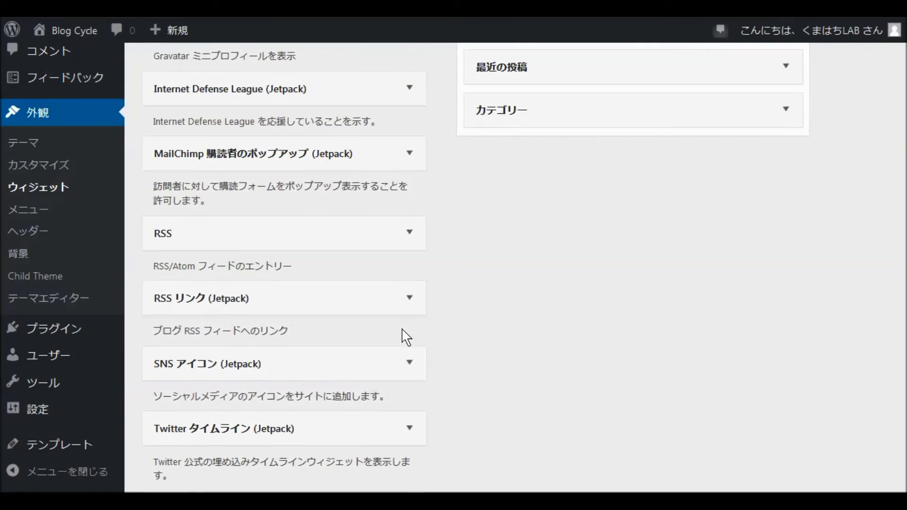
pyautogui.scroll(-2, 407, 337)
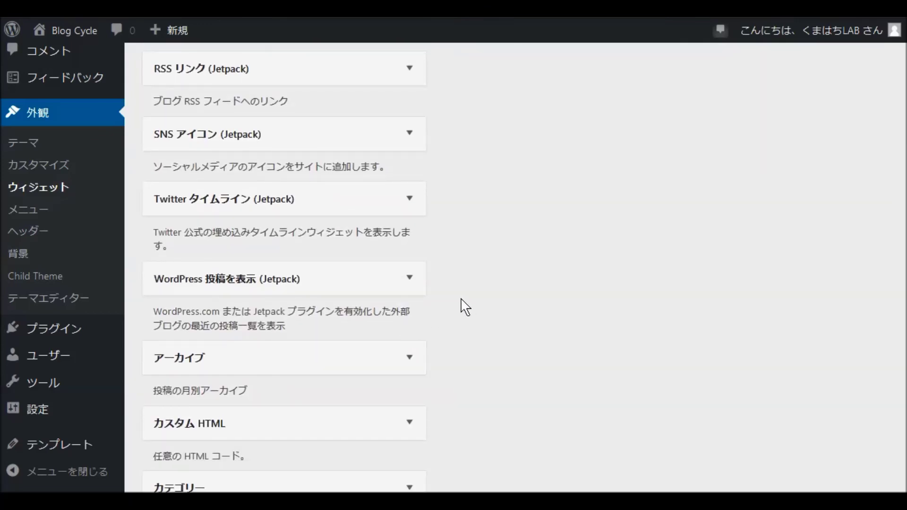
pyautogui.scroll(2, 465, 307)
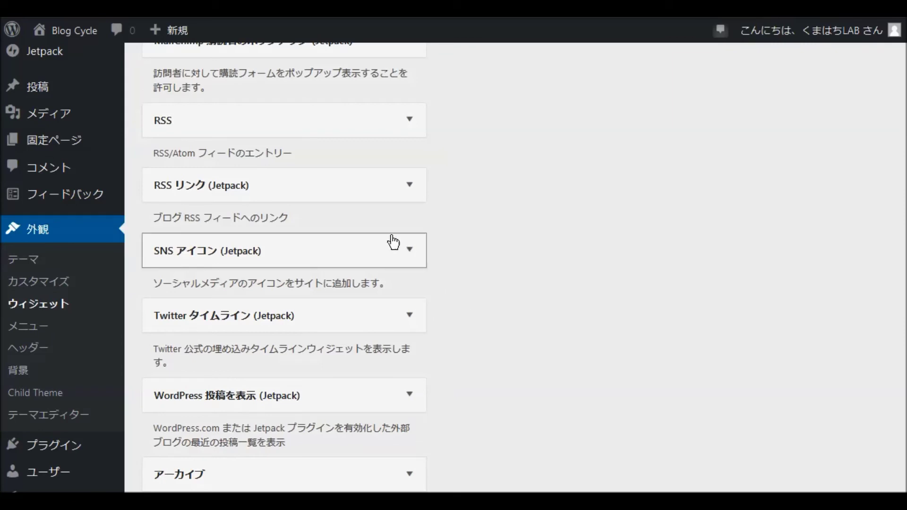
pyautogui.click(410, 185)
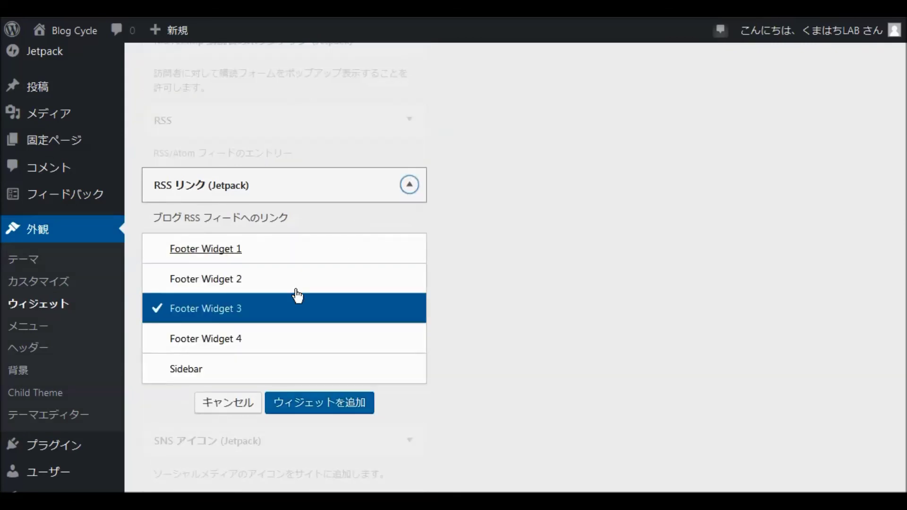
pyautogui.click(230, 348)
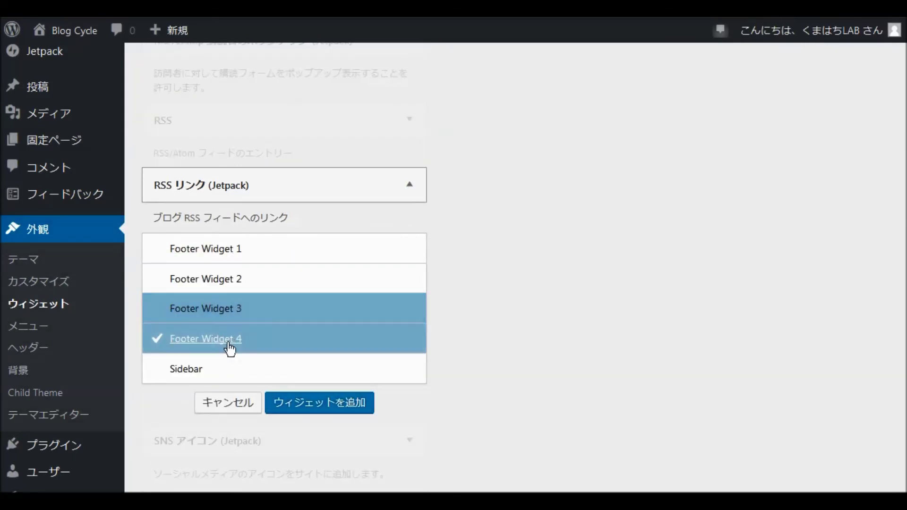
pyautogui.click(304, 402)
# Add the ブログ購読 (Jetpack) widget to Footer Widget 4.
pyautogui.scroll(-10, 431, 292)
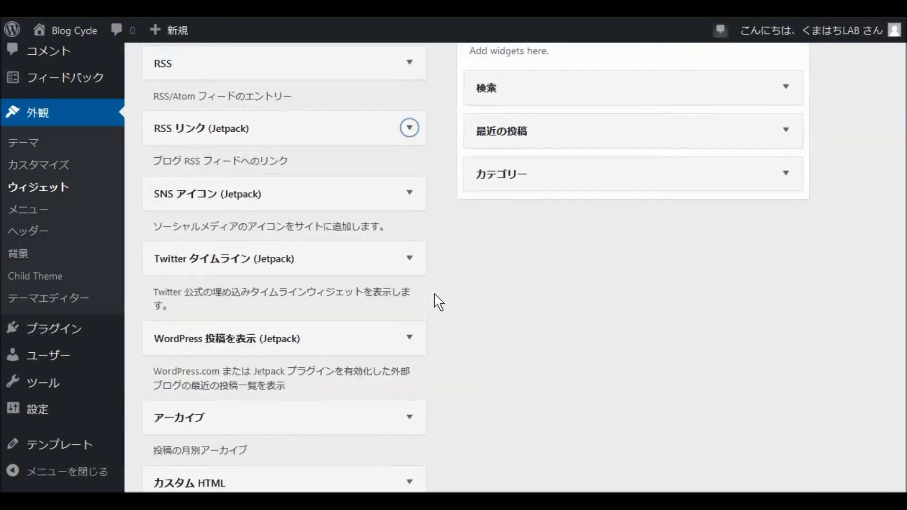
pyautogui.scroll(-10, 439, 302)
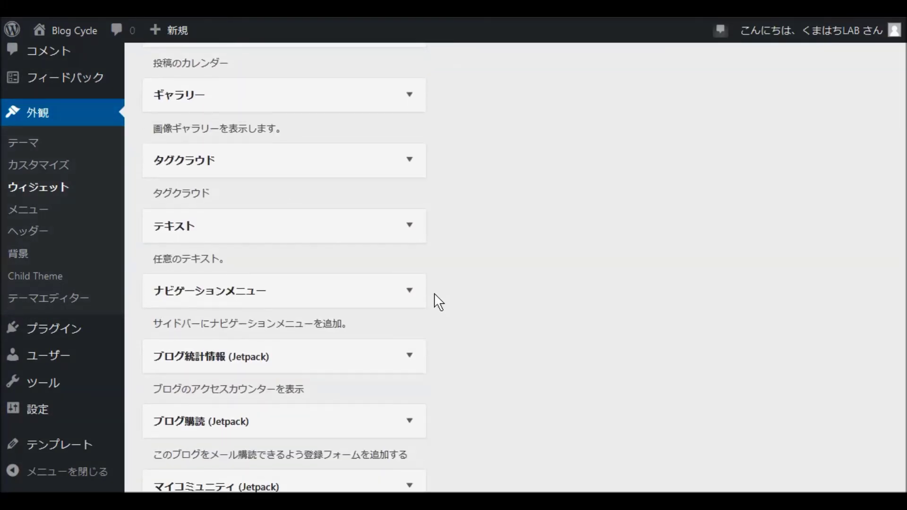
pyautogui.scroll(-5, 438, 302)
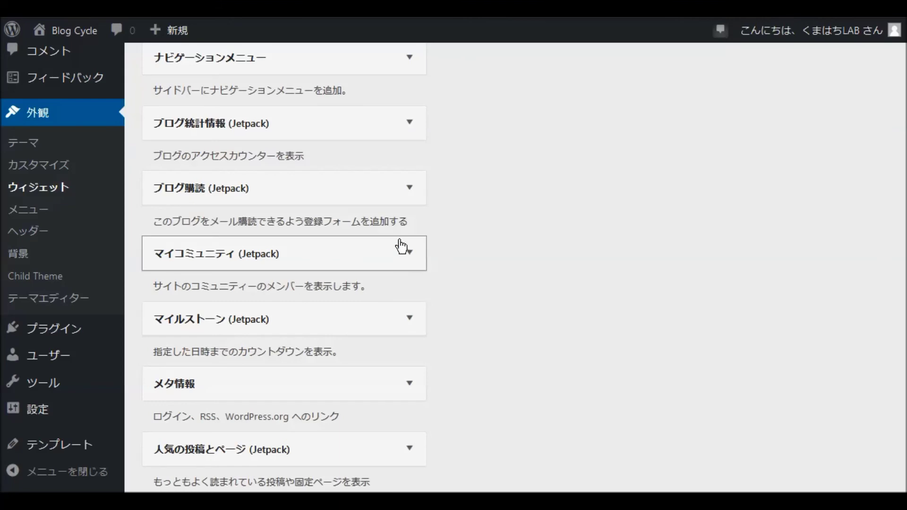
pyautogui.click(408, 187)
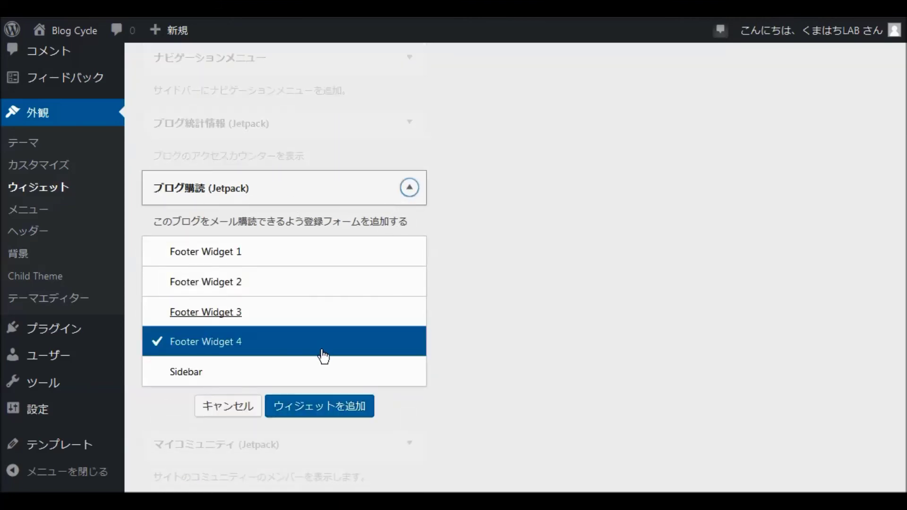
pyautogui.click(319, 408)
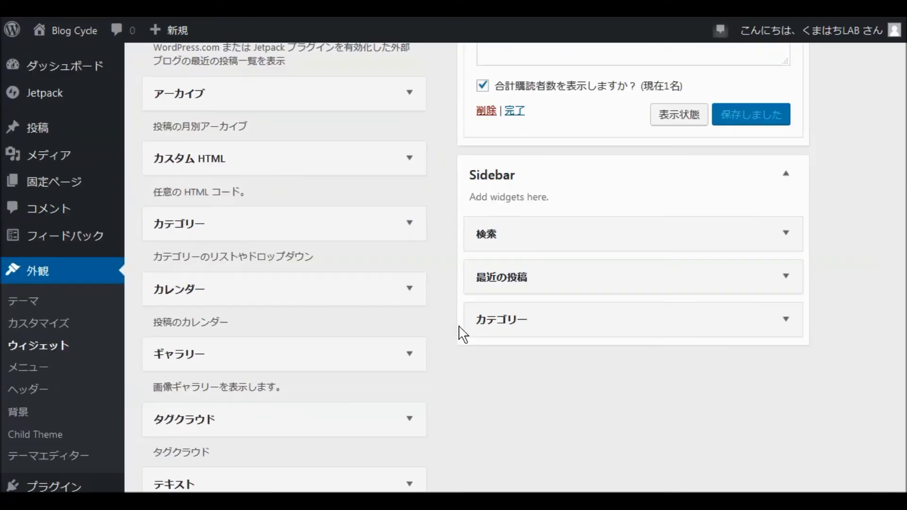
# Reload the Jetpack post on the live site and examine the four footer widget columns and the footer's bottom area.
pyautogui.scroll(15, 425, 344)
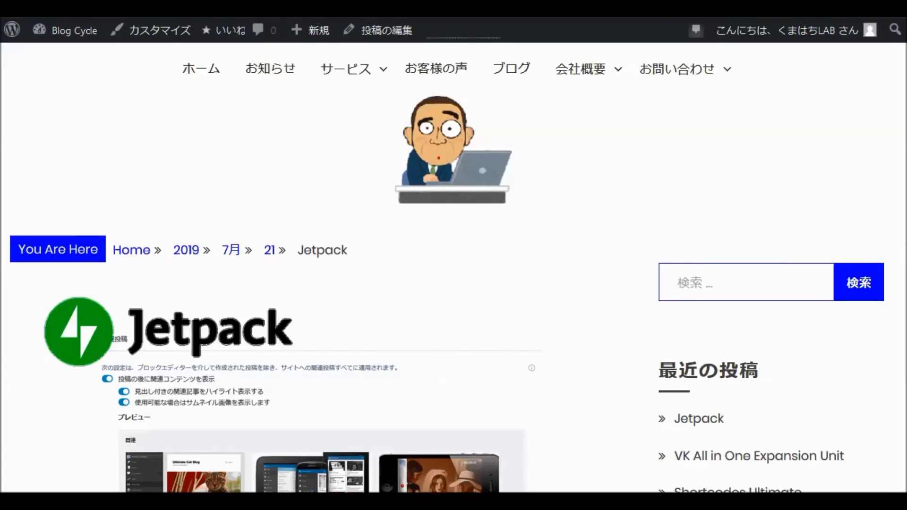
pyautogui.scroll(-1, 534, 299)
pyautogui.scroll(-20, 534, 299)
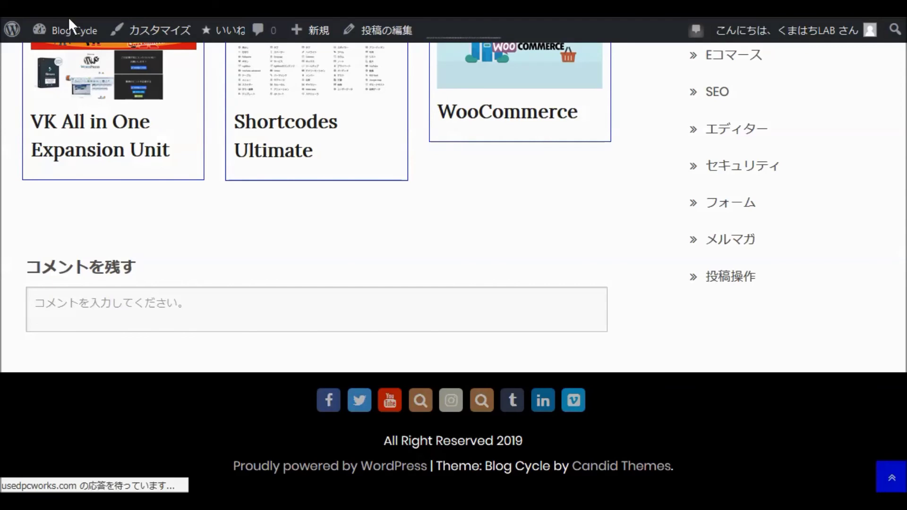
pyautogui.click(177, 120)
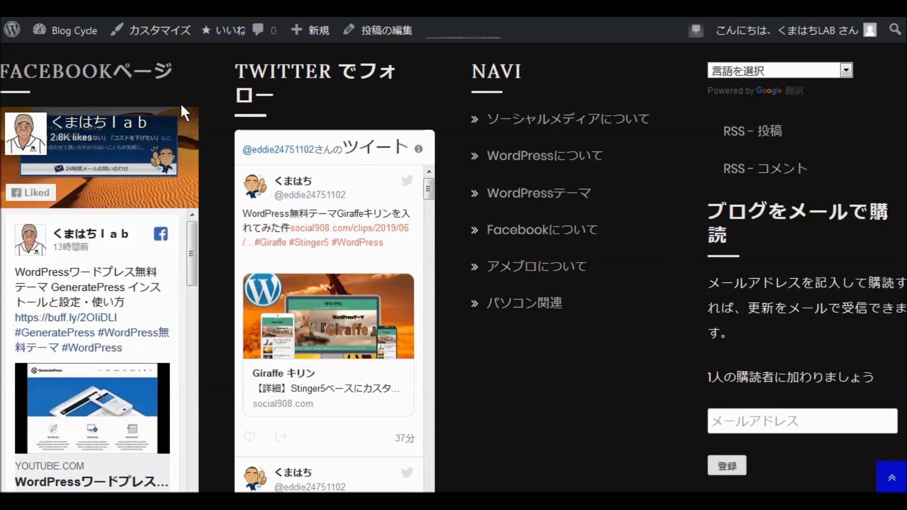
pyautogui.scroll(-3, 210, 100)
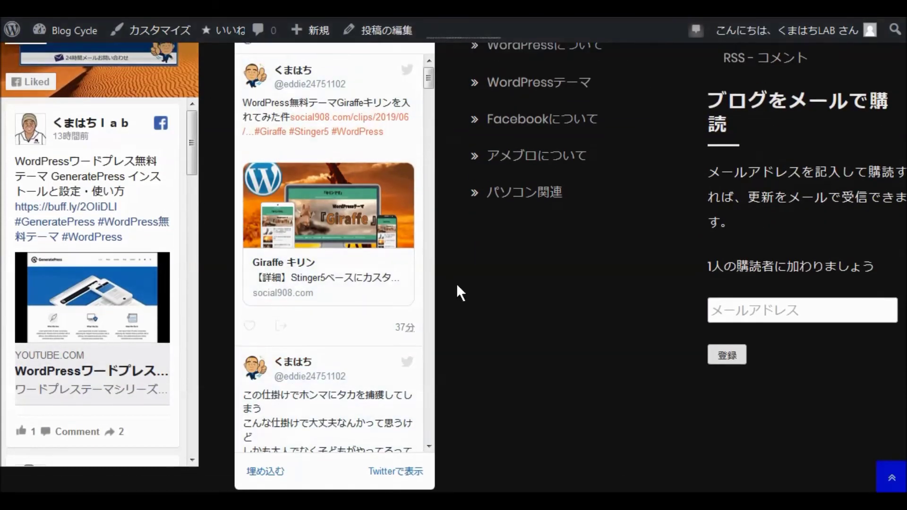
pyautogui.scroll(3, 456, 284)
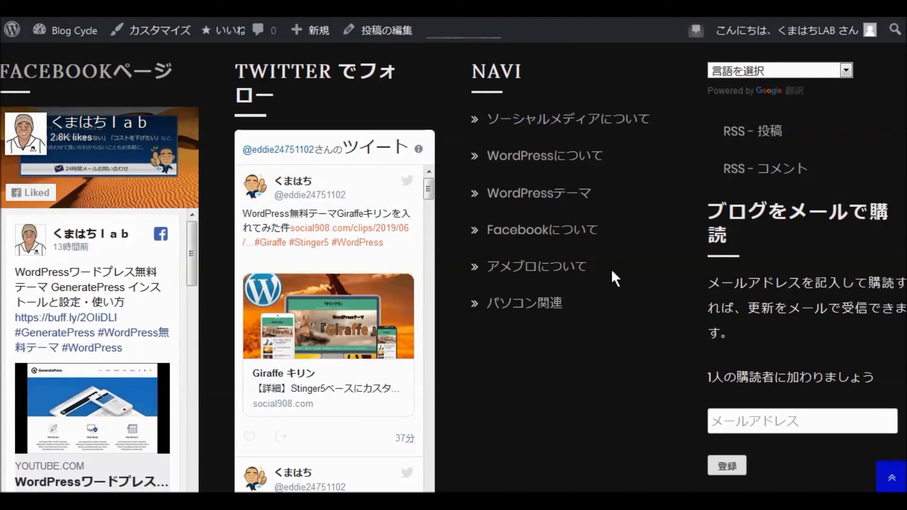
pyautogui.scroll(5, 685, 404)
pyautogui.scroll(-7, 684, 404)
pyautogui.scroll(-1, 674, 398)
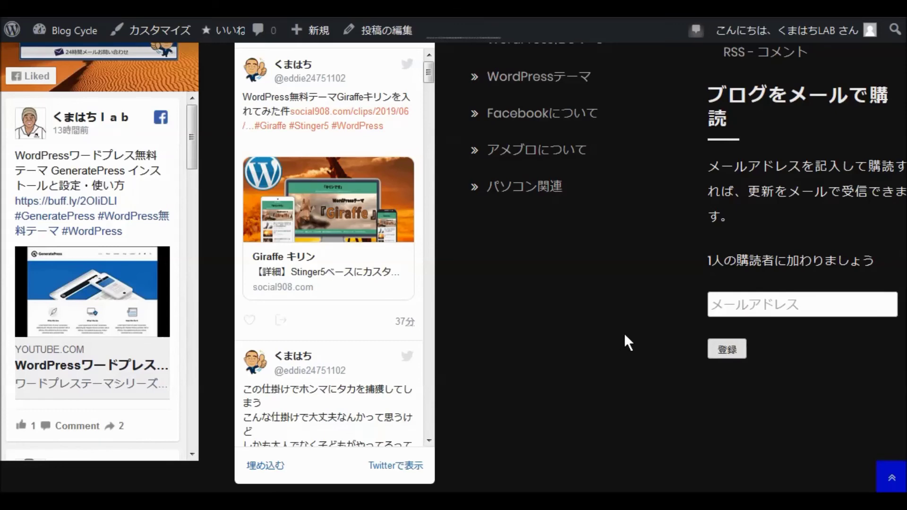
pyautogui.scroll(-4, 624, 333)
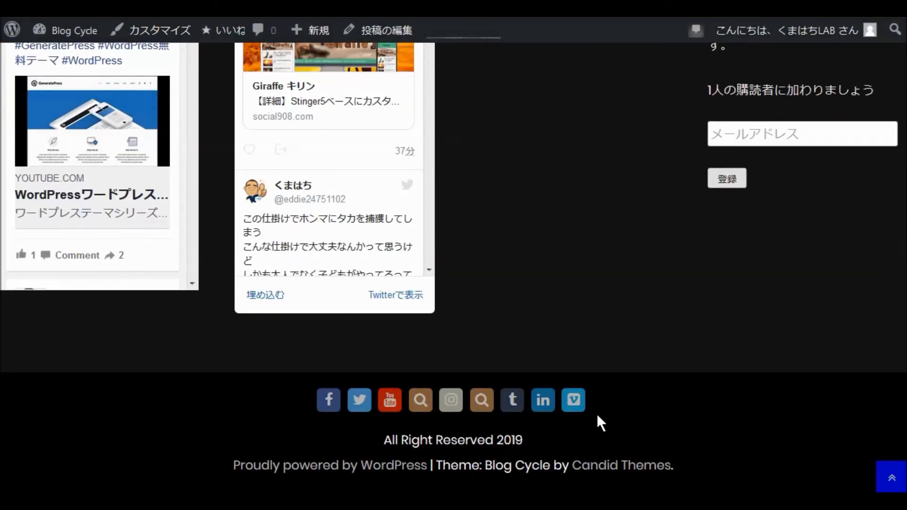